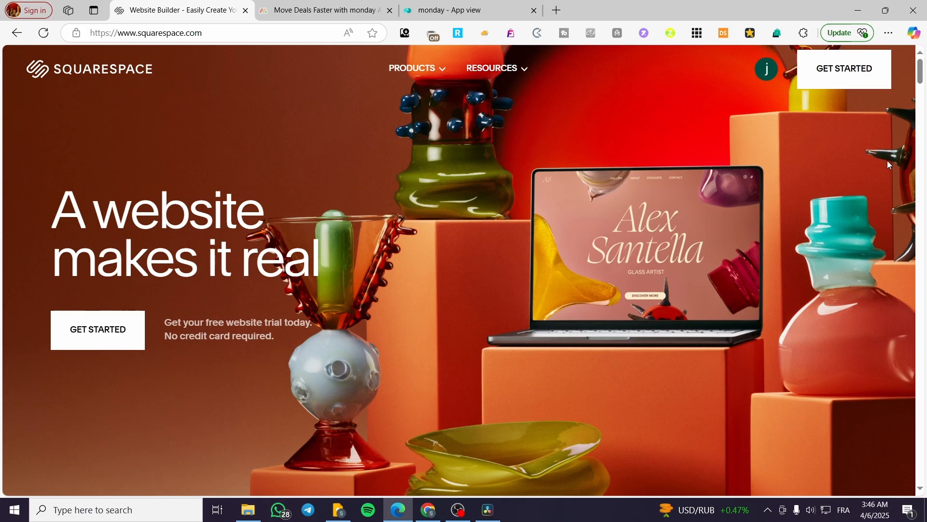
Start creating a new website and set its topic to Music & Audio
click(852, 72)
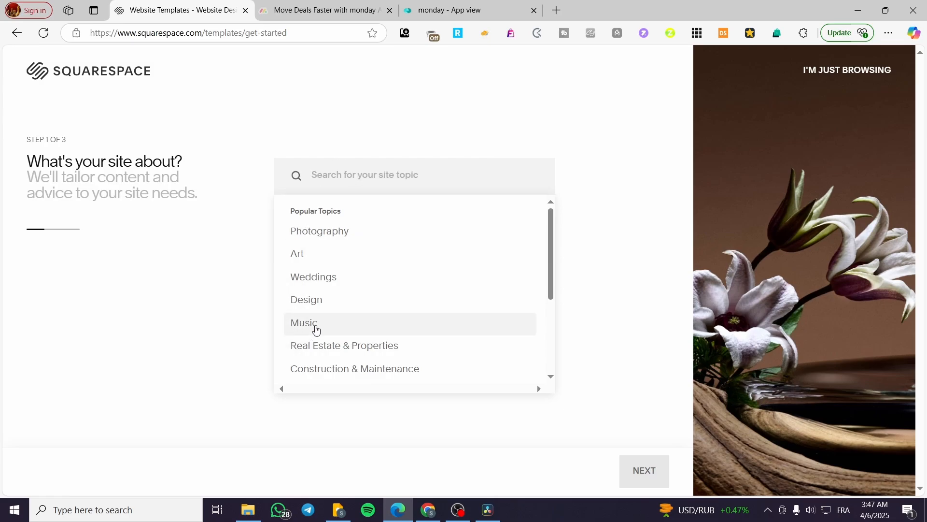
text(music)
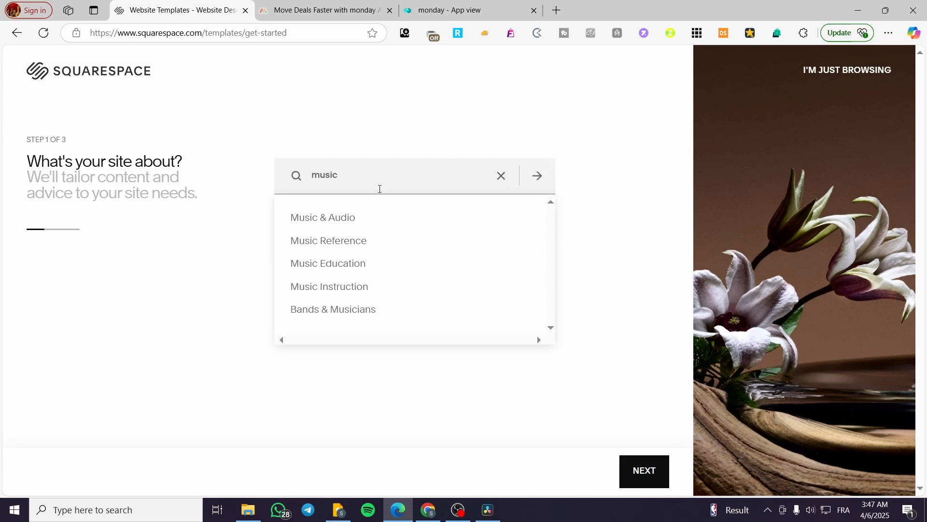
click(362, 227)
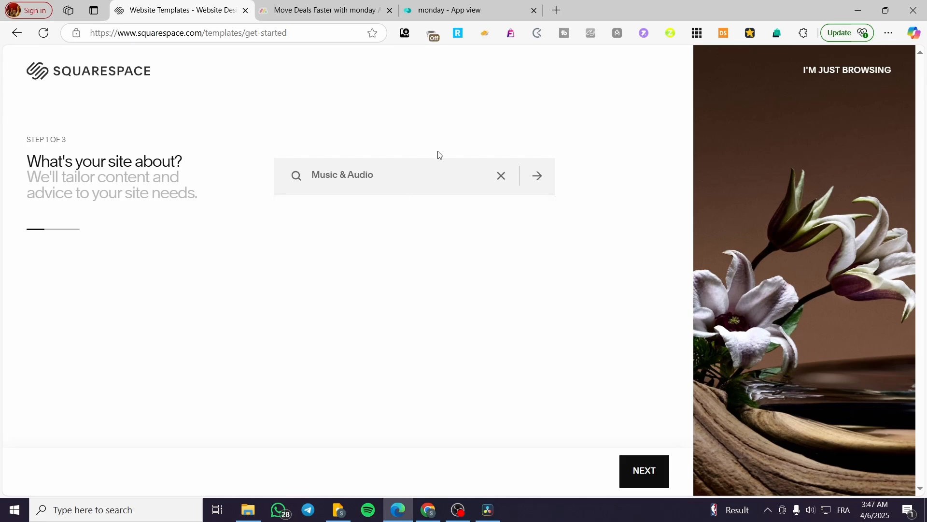
click(537, 178)
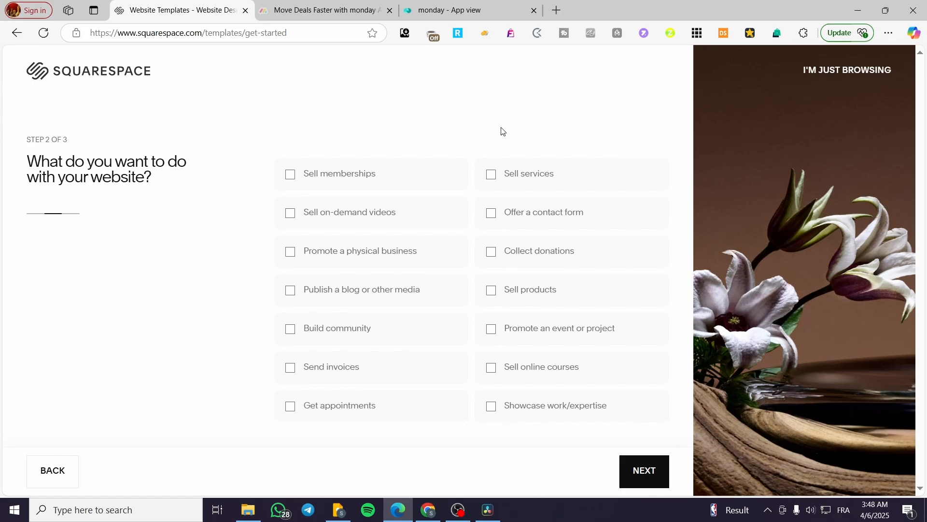
Select the site goals: sell memberships, services and products, build community, send invoices, collect donations, promote an event or project, and showcase work/expertise
click(291, 179)
click(289, 330)
click(315, 371)
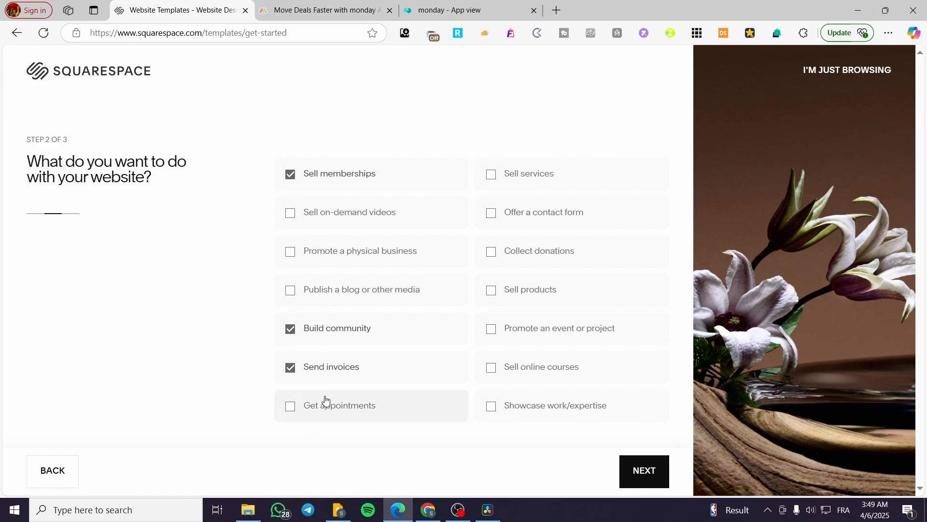
click(501, 172)
click(492, 252)
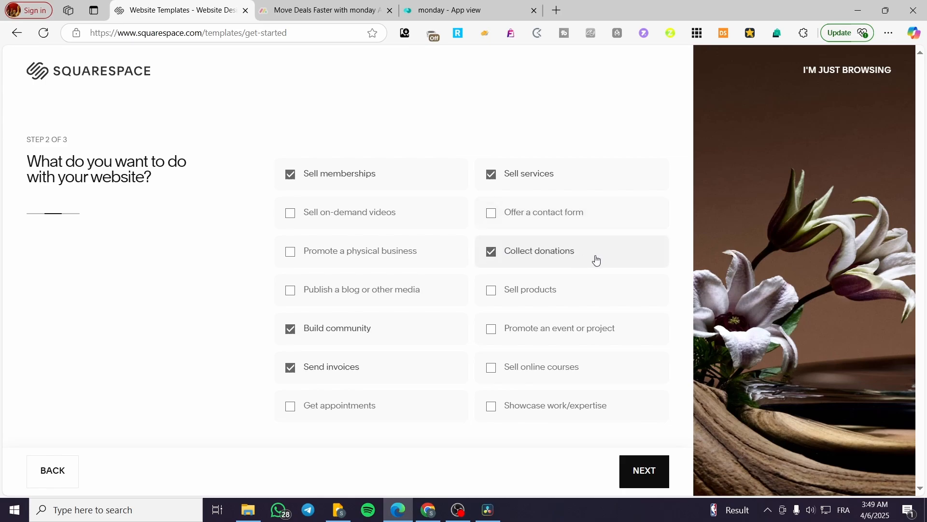
click(489, 292)
click(492, 332)
click(490, 406)
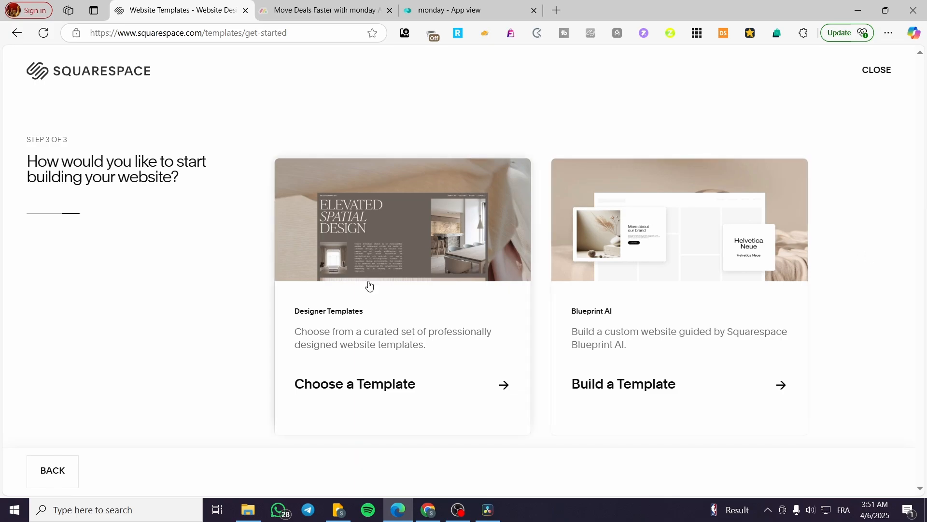
Choose to start from a designer template and filter the templates by the Media & Podcasts topic
click(358, 354)
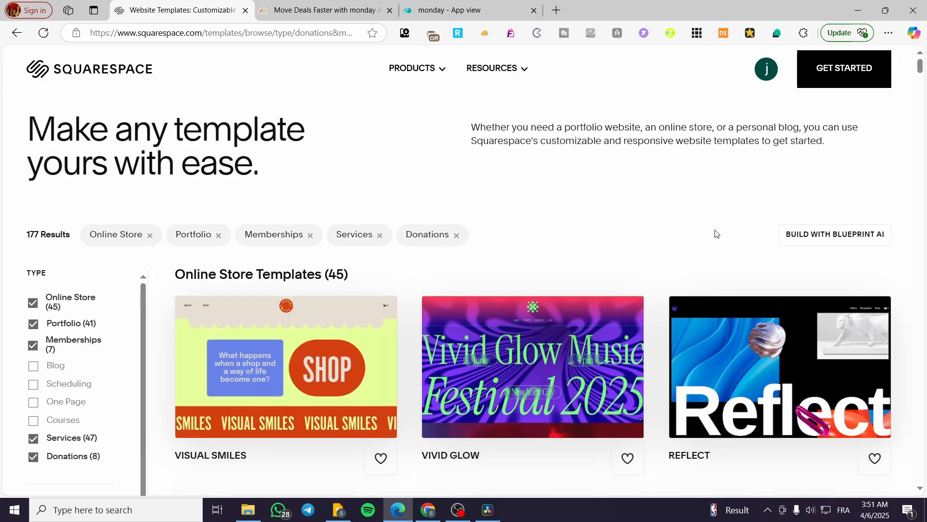
scroll(623, 236, down, 3)
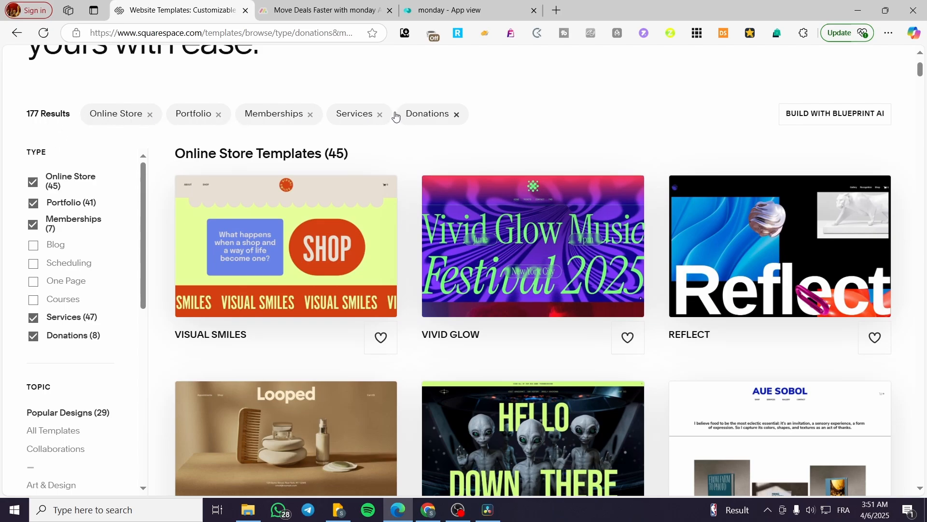
scroll(92, 198, down, 4)
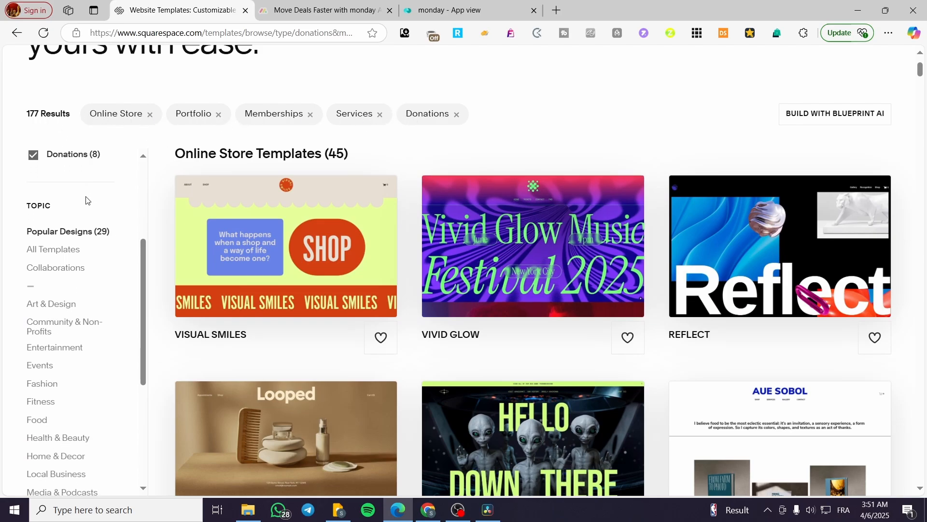
scroll(52, 327, down, 1)
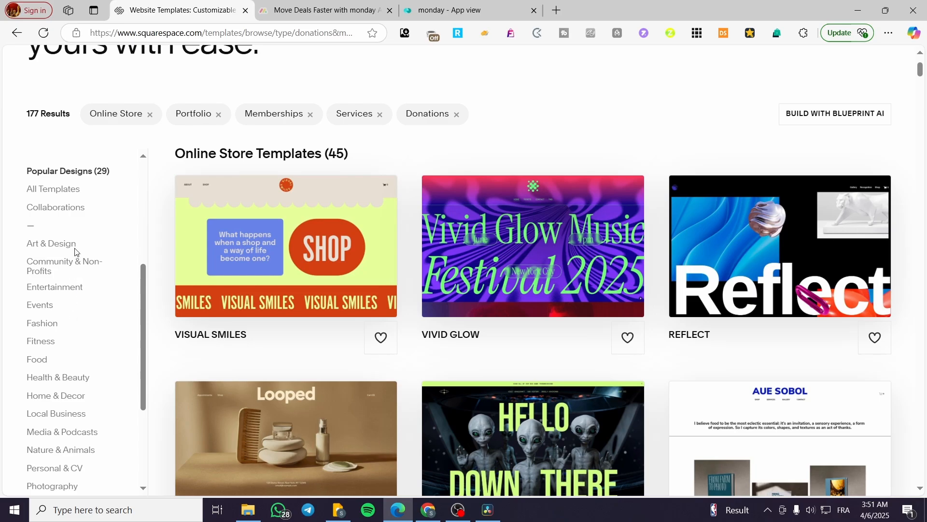
scroll(630, 300, down, 1)
scroll(556, 328, down, 1)
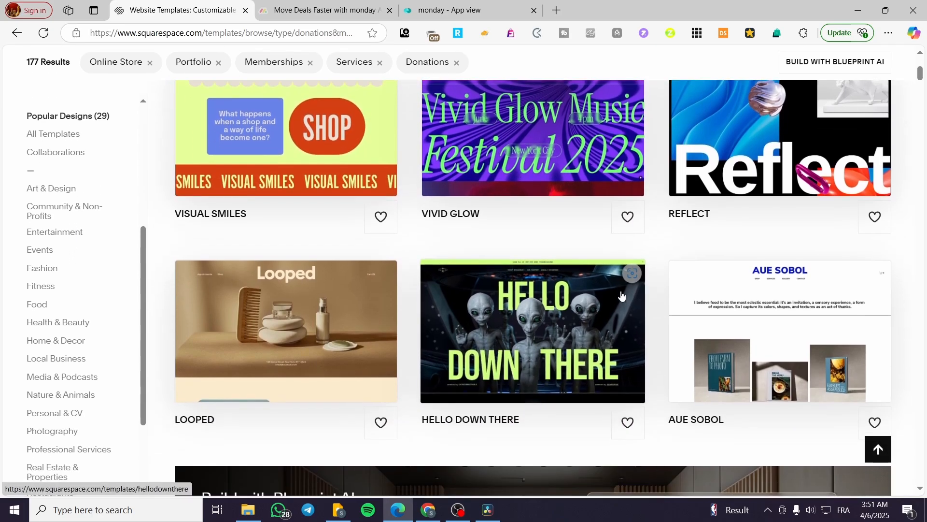
scroll(103, 311, down, 1)
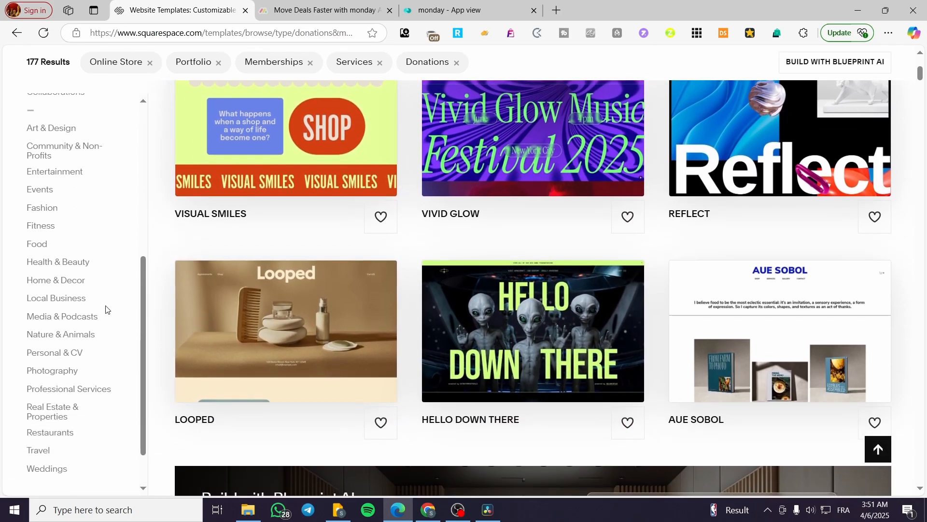
scroll(80, 264, down, 1)
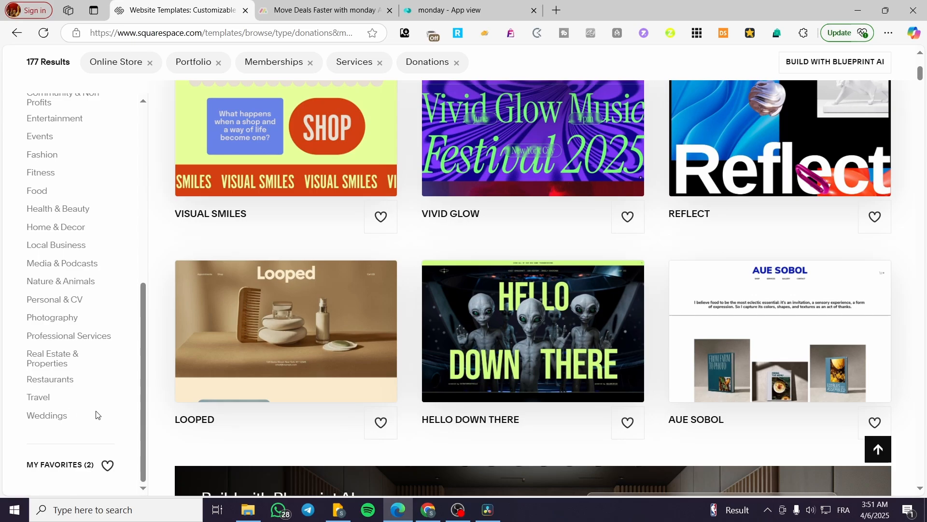
click(65, 261)
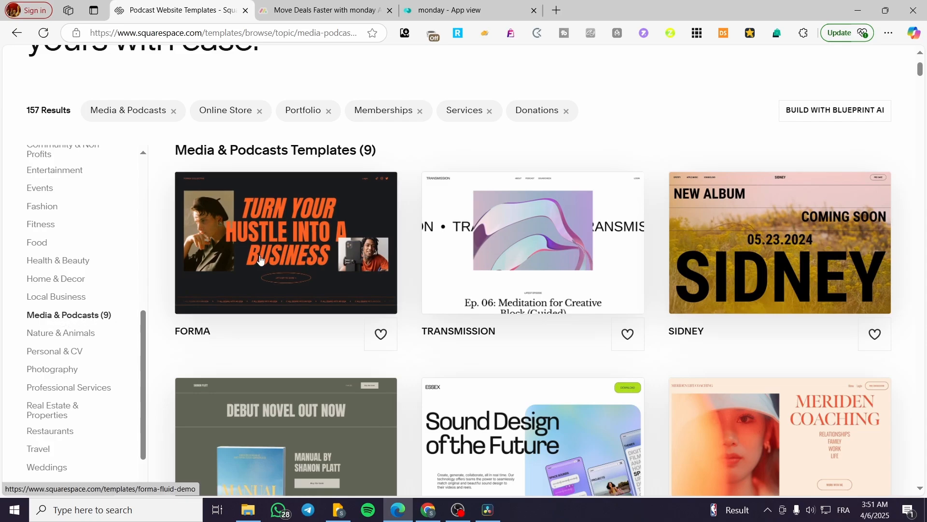
Look through the Media & Podcasts templates and the Build with Blueprint AI option
scroll(552, 216, down, 6)
scroll(552, 216, up, 4)
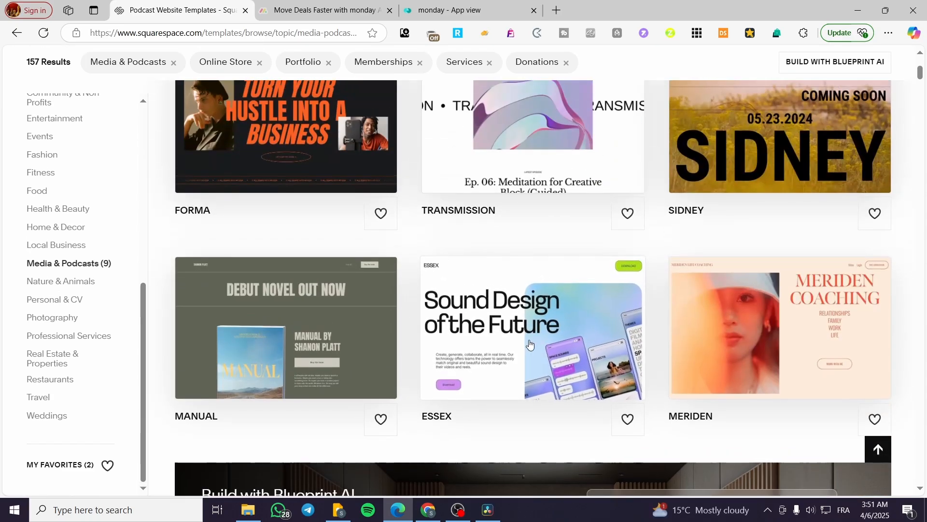
scroll(247, 255, up, 2)
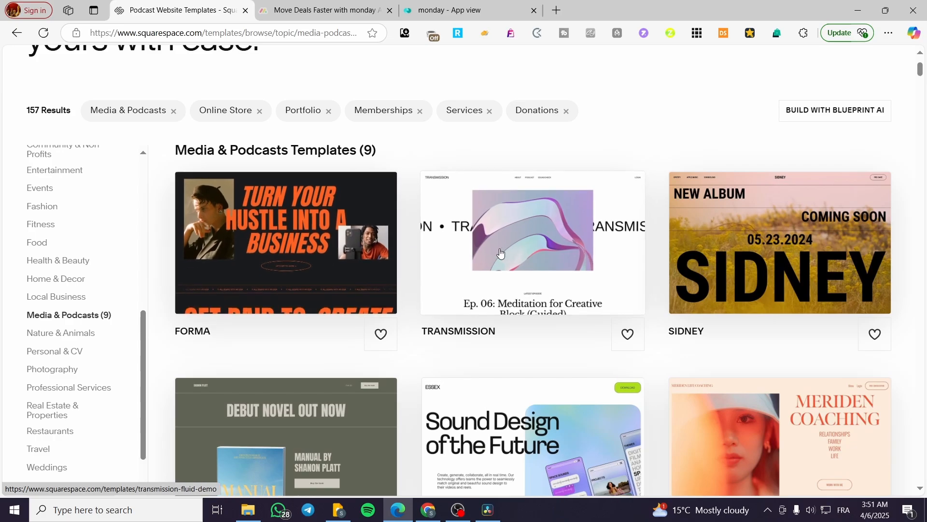
scroll(387, 281, down, 1)
scroll(338, 300, down, 8)
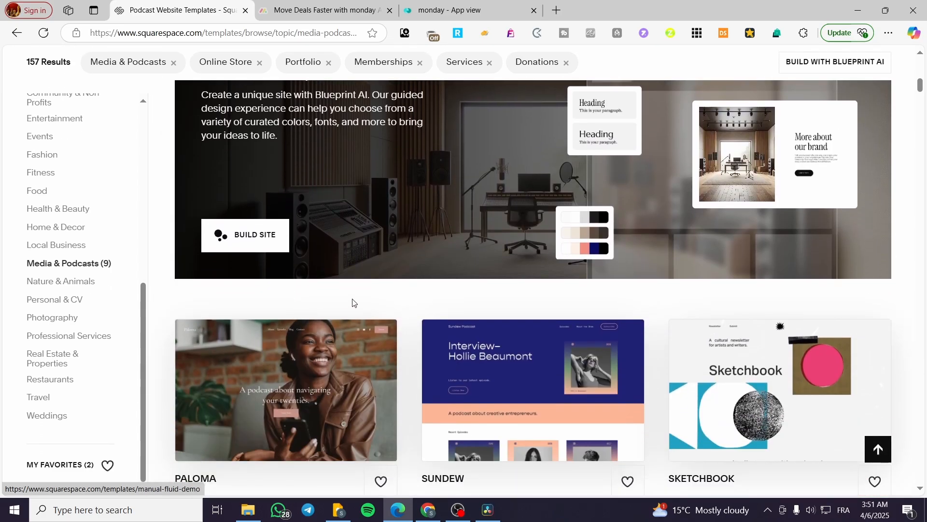
scroll(358, 300, up, 1)
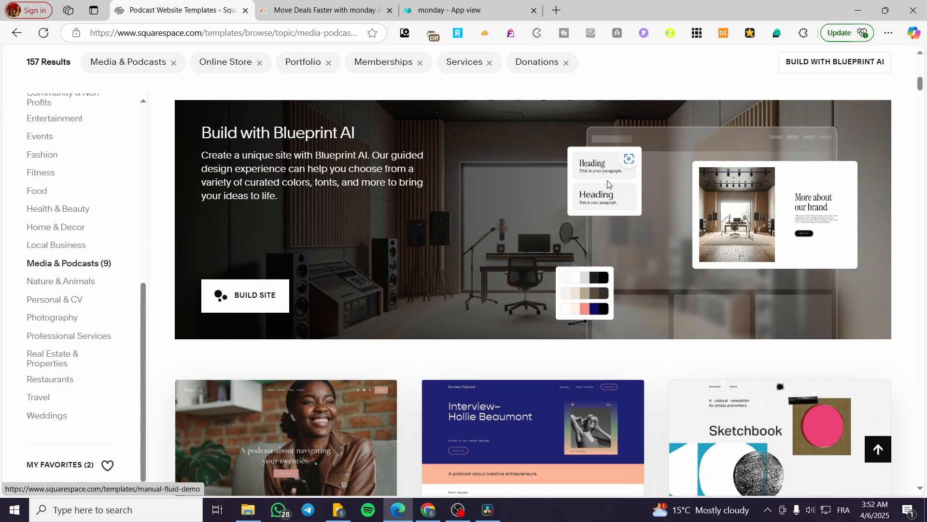
scroll(607, 183, down, 3)
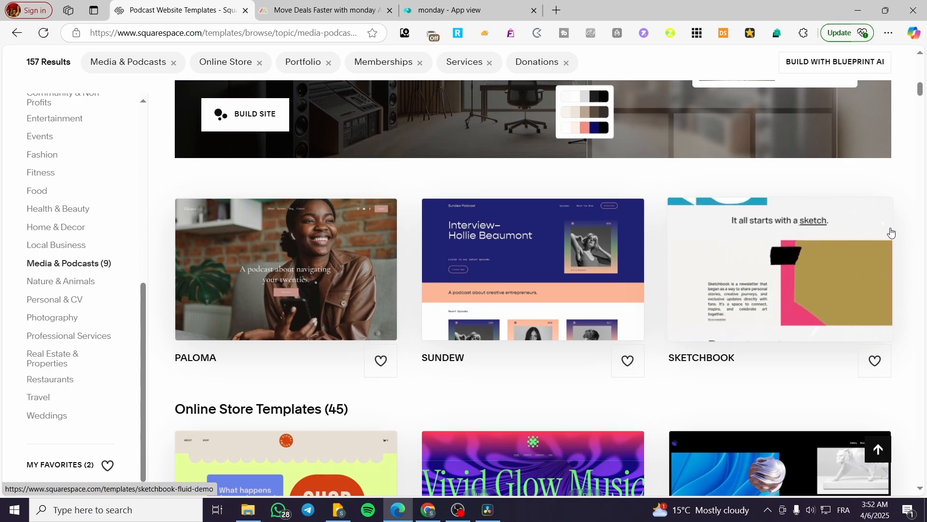
scroll(890, 233, up, 3)
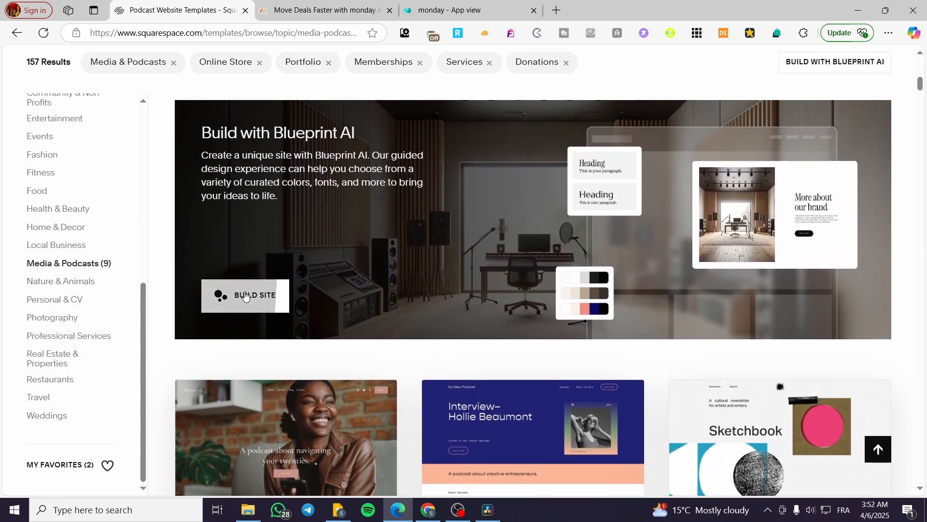
scroll(381, 290, up, 10)
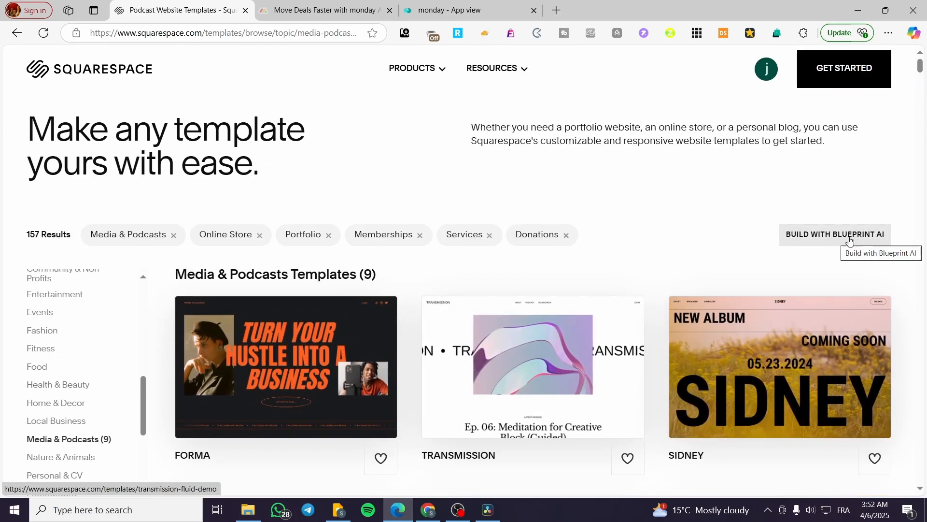
Browse the Online Store templates listed below the Media & Podcasts ones
scroll(846, 236, down, 15)
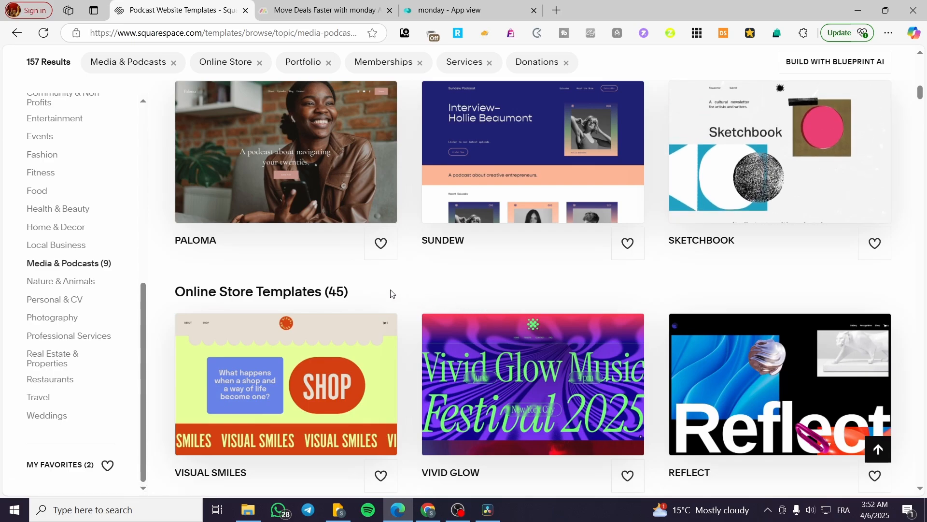
scroll(391, 304, down, 3)
scroll(391, 317, down, 1)
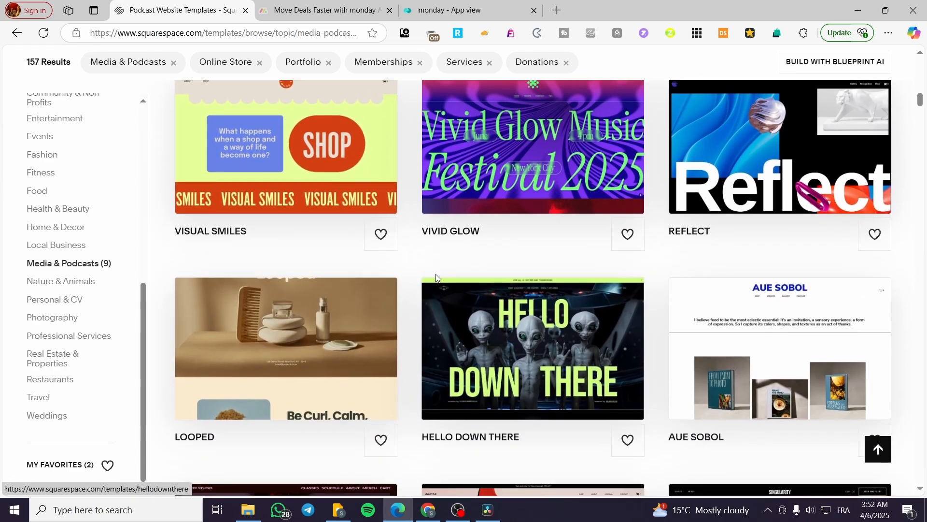
scroll(429, 264, down, 3)
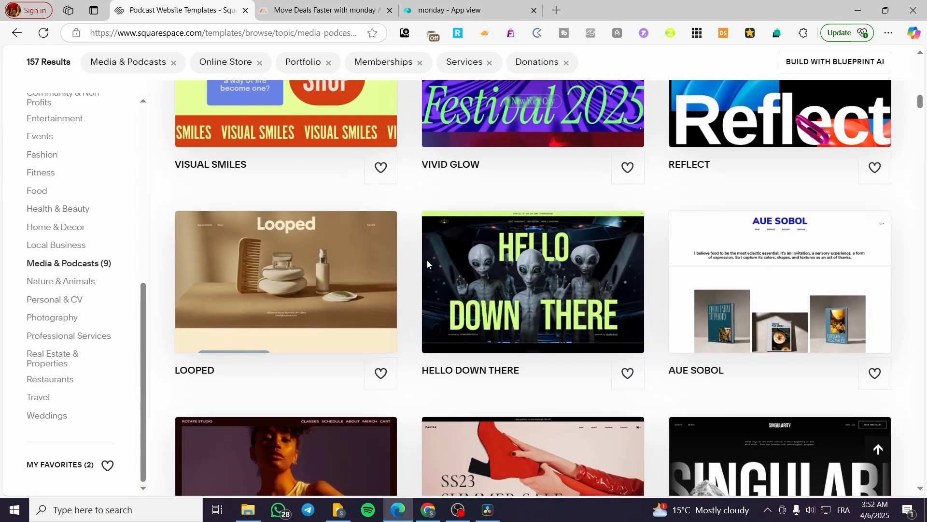
scroll(427, 263, down, 1)
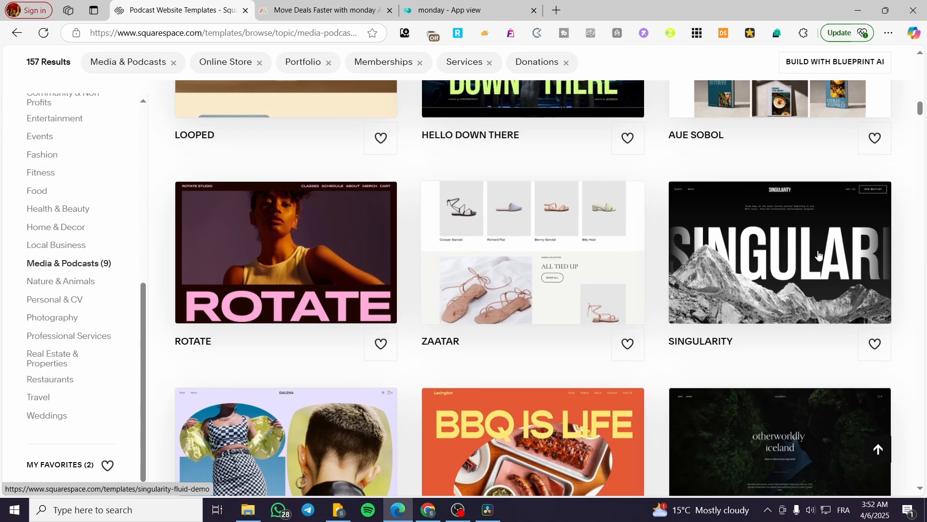
scroll(746, 221, down, 2)
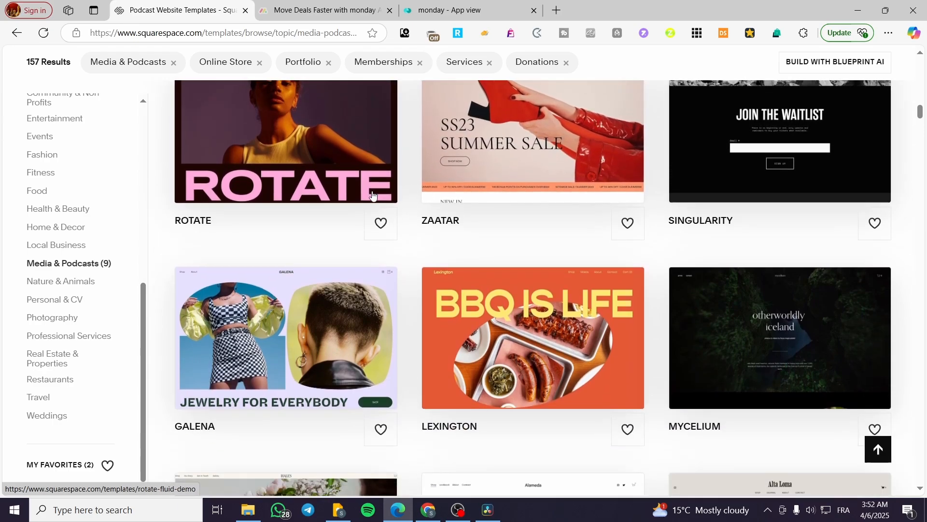
scroll(567, 192, down, 2)
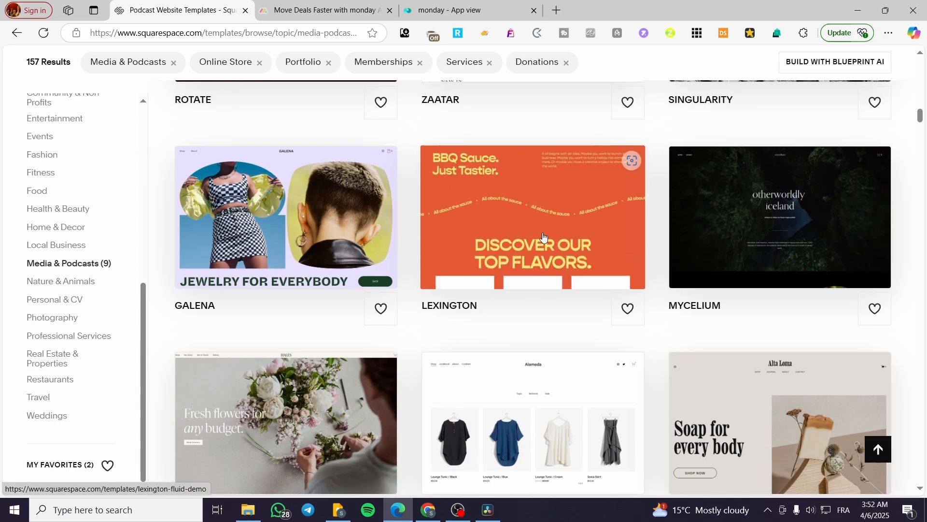
scroll(507, 242, down, 2)
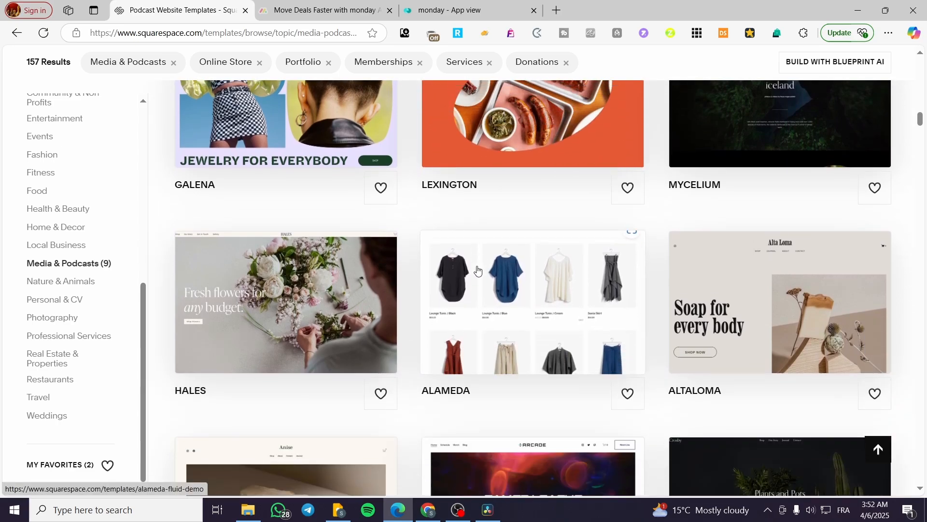
scroll(437, 240, down, 4)
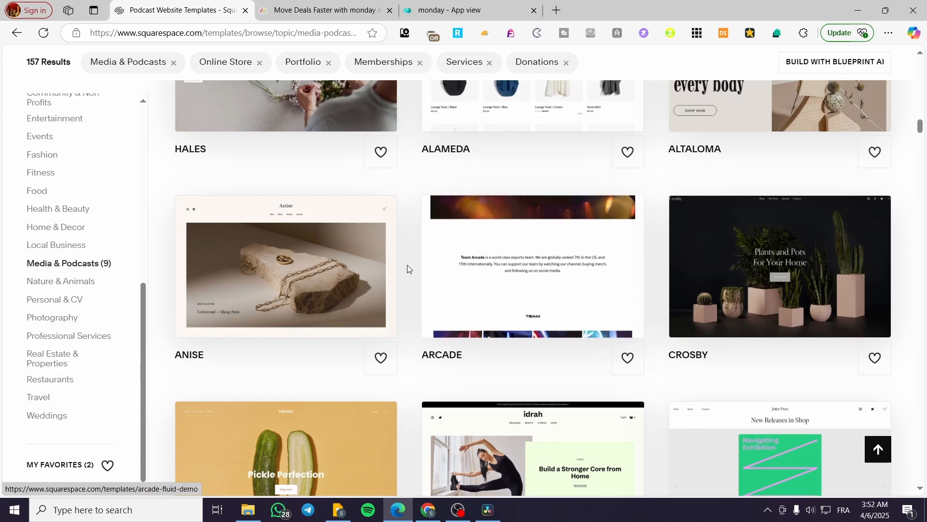
scroll(406, 266, down, 4)
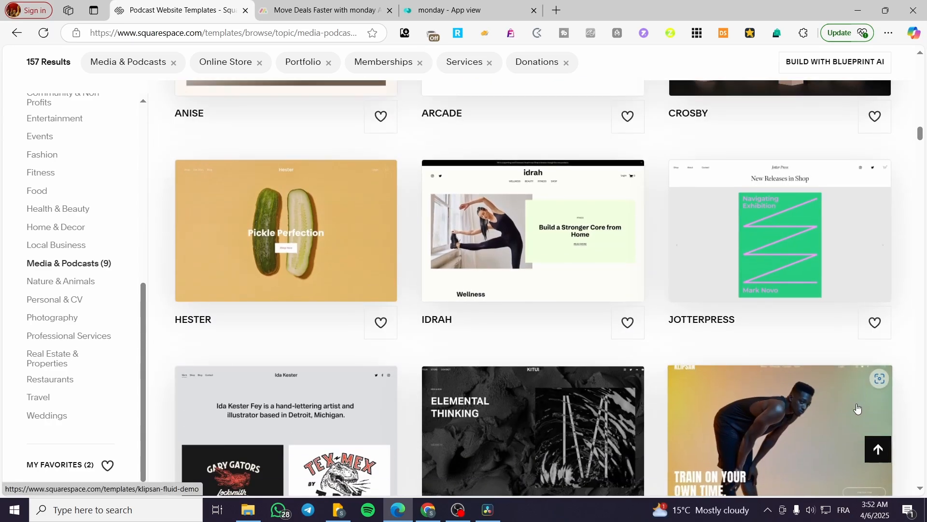
scroll(865, 411, up, 5)
scroll(865, 413, down, 6)
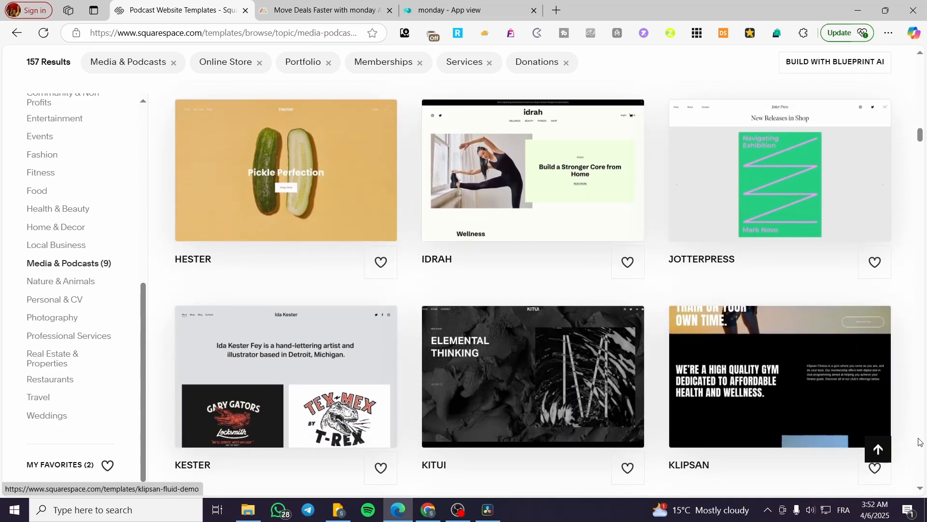
scroll(894, 392, up, 4)
Return to the Media & Podcasts templates and open the preview of the Forma template
scroll(893, 392, up, 20)
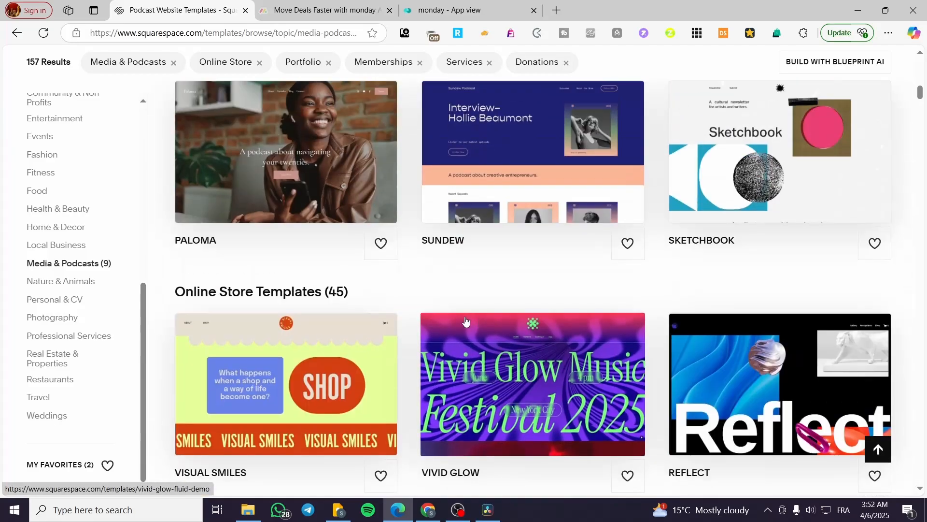
scroll(442, 319, up, 8)
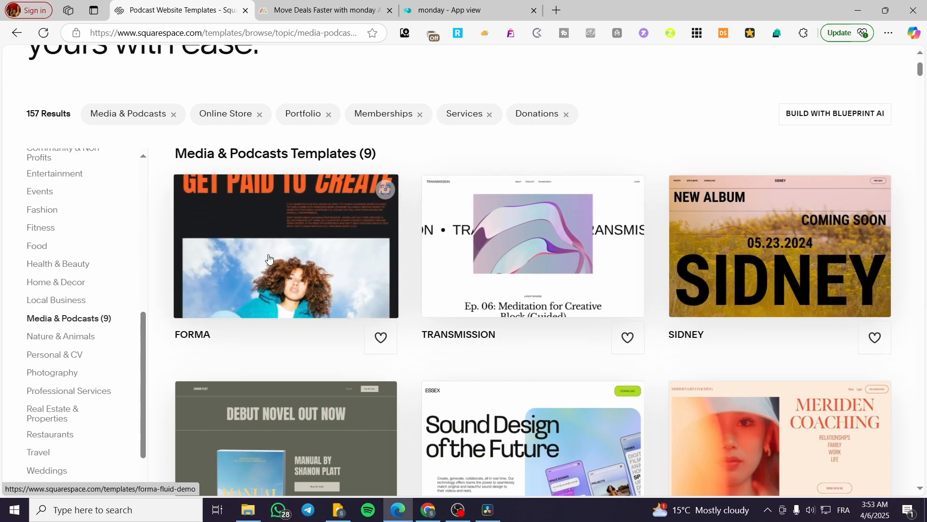
right_click(269, 259)
key(Escape)
click(246, 260)
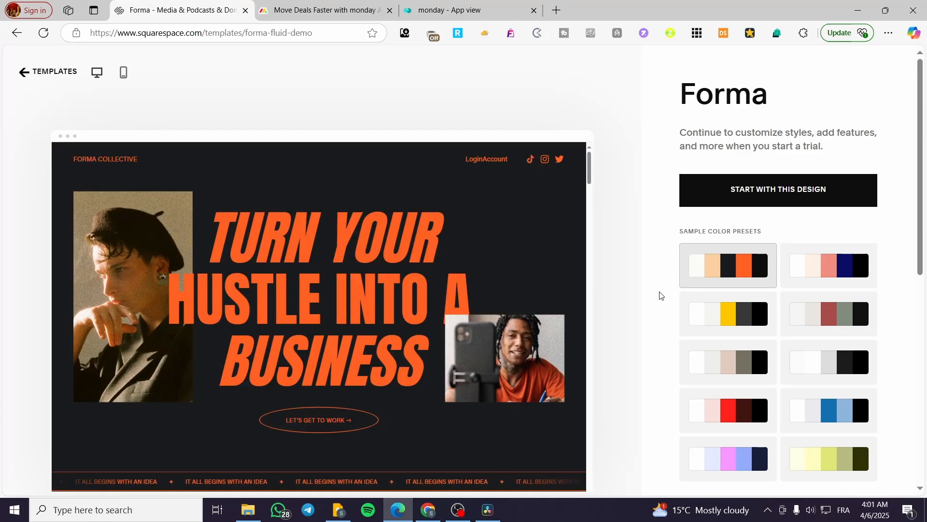
Look through the Forma template's home page preview in its default colors
scroll(505, 269, down, 1)
scroll(506, 269, down, 2)
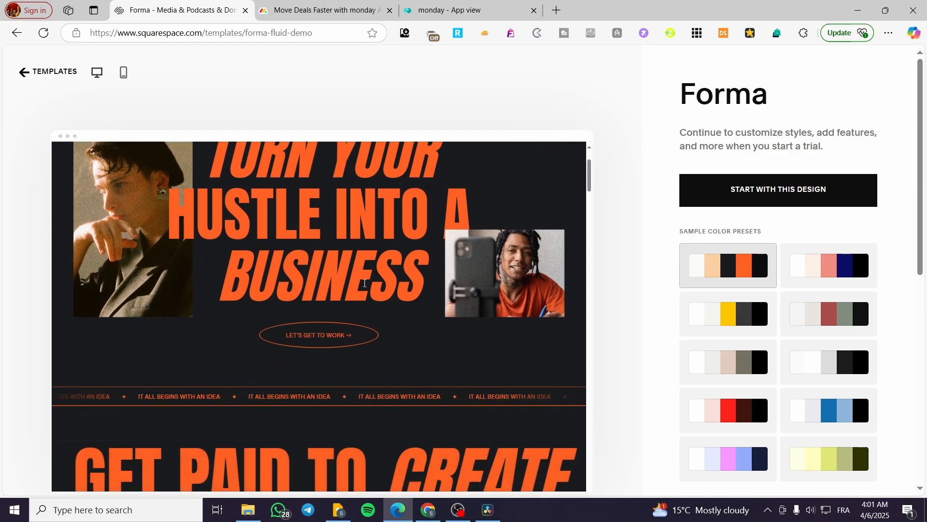
scroll(466, 259, down, 4)
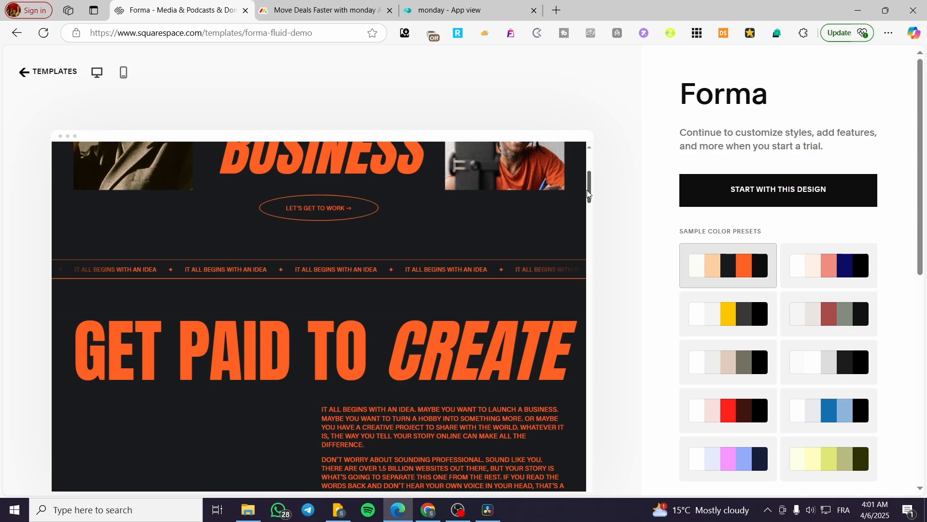
drag(587, 190, 599, 160)
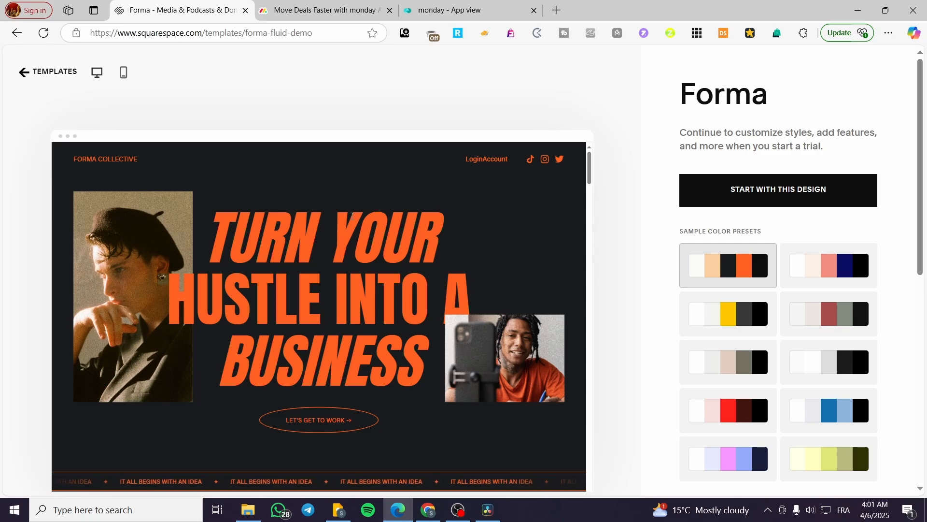
Try several sample color presets on the Forma template, ending with the yellow and dark grey one
click(818, 278)
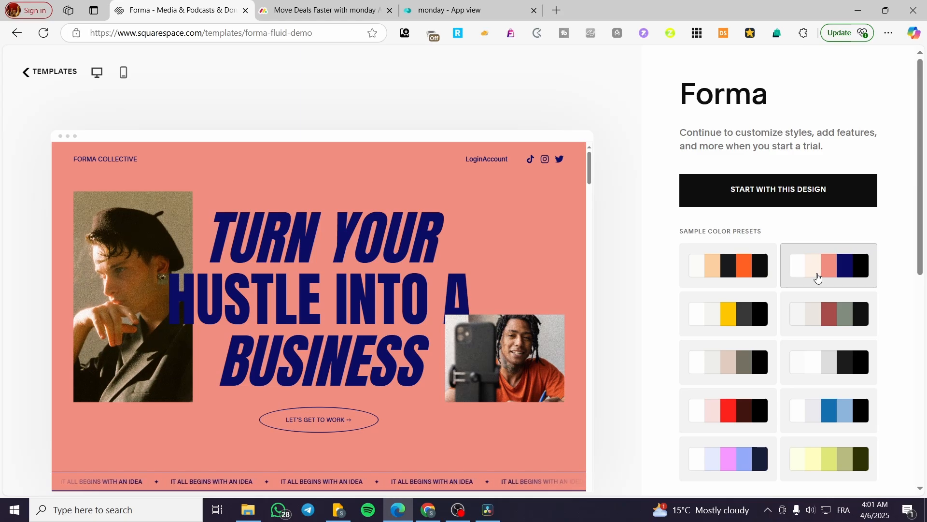
click(744, 322)
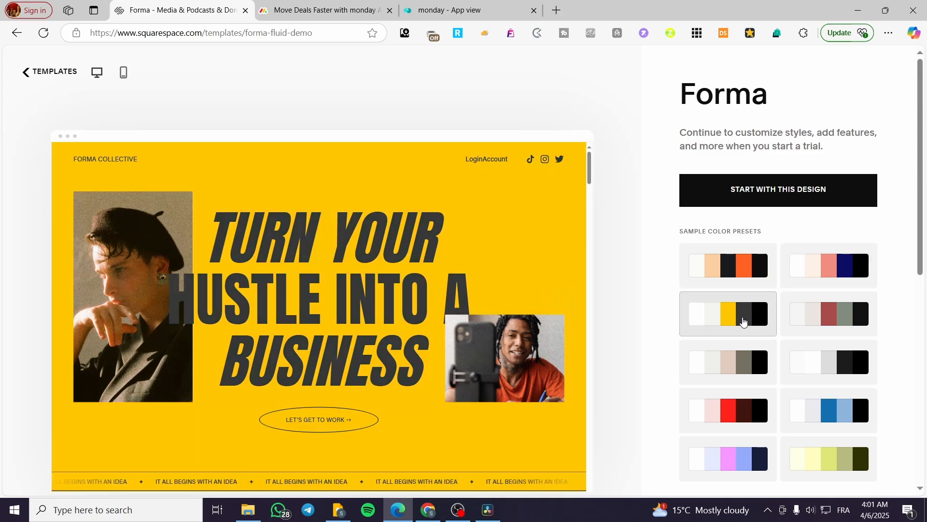
click(843, 316)
click(743, 315)
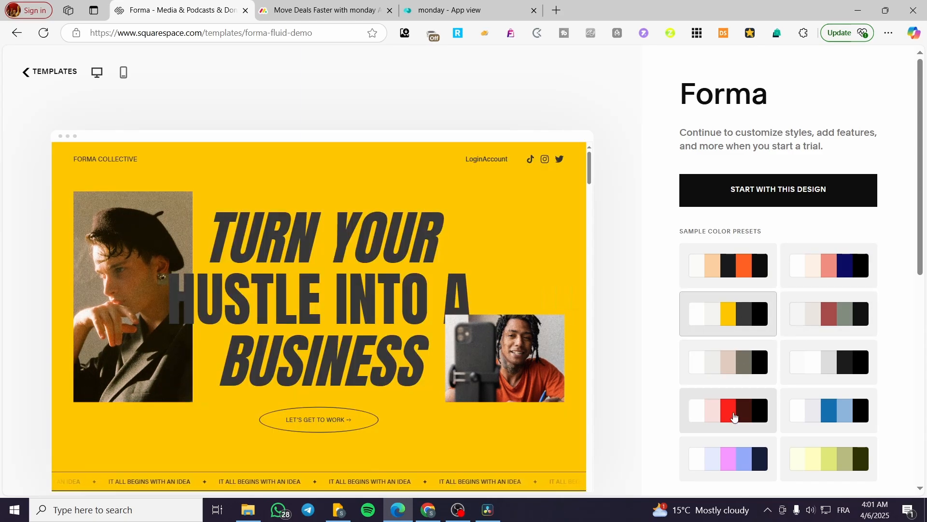
click(734, 412)
click(815, 368)
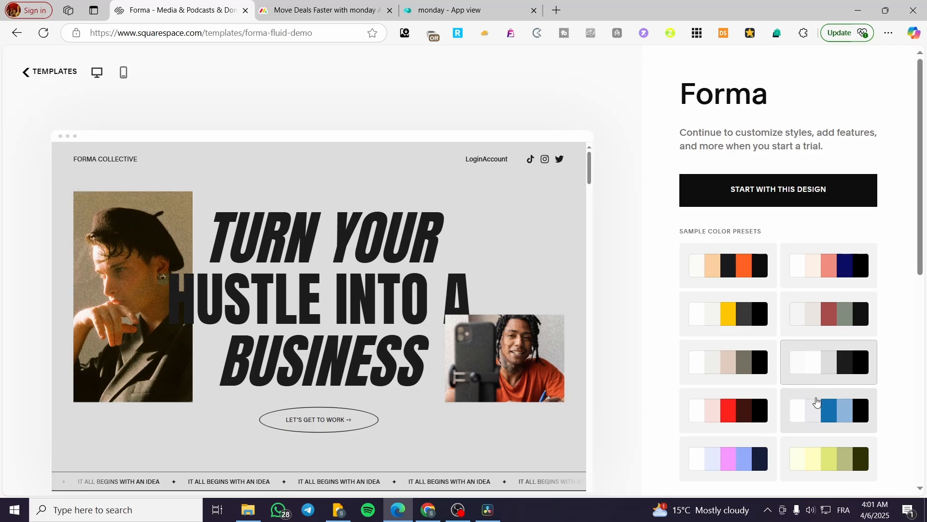
click(824, 410)
click(829, 446)
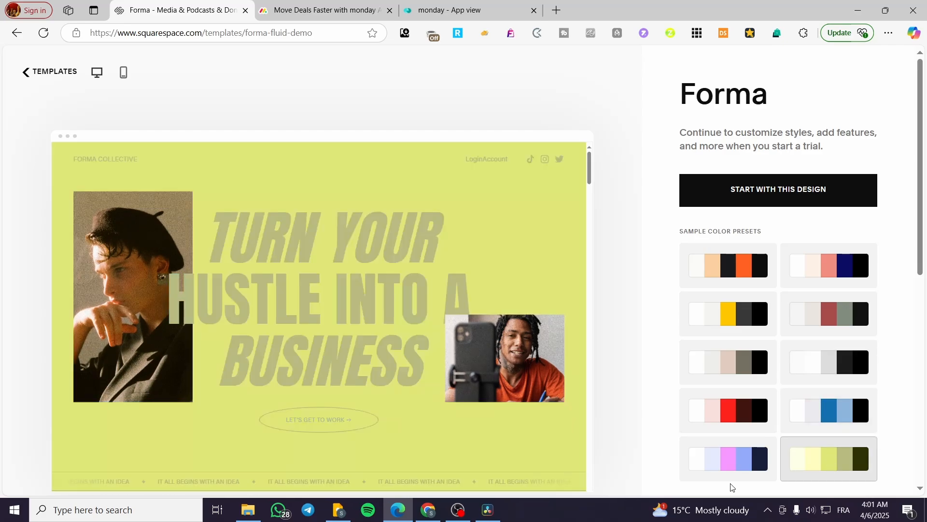
click(732, 462)
click(750, 326)
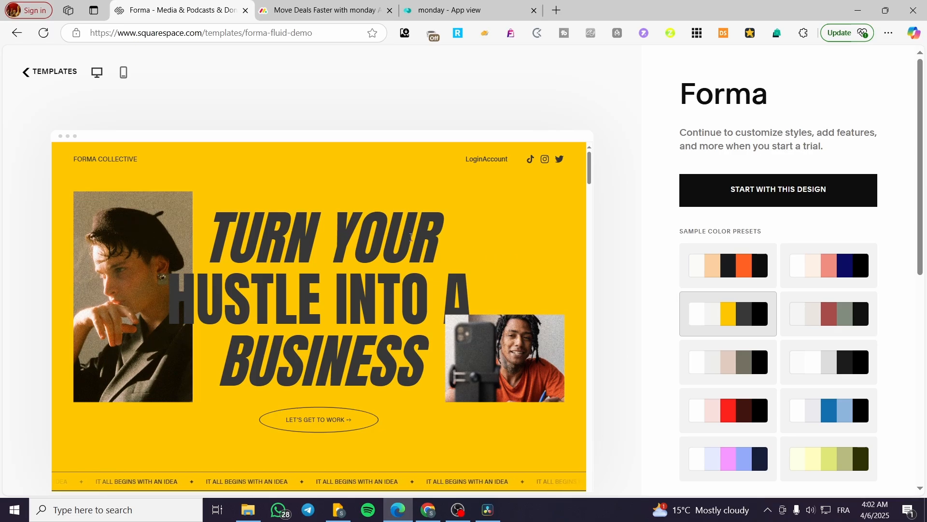
Examine the sections of the Forma home page with the yellow and dark grey preset applied
scroll(581, 222, down, 10)
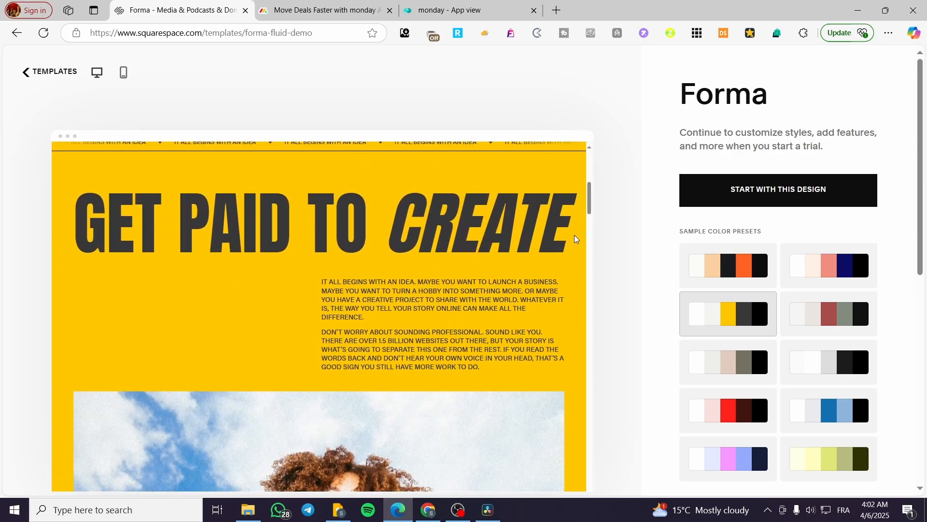
scroll(565, 246, down, 2)
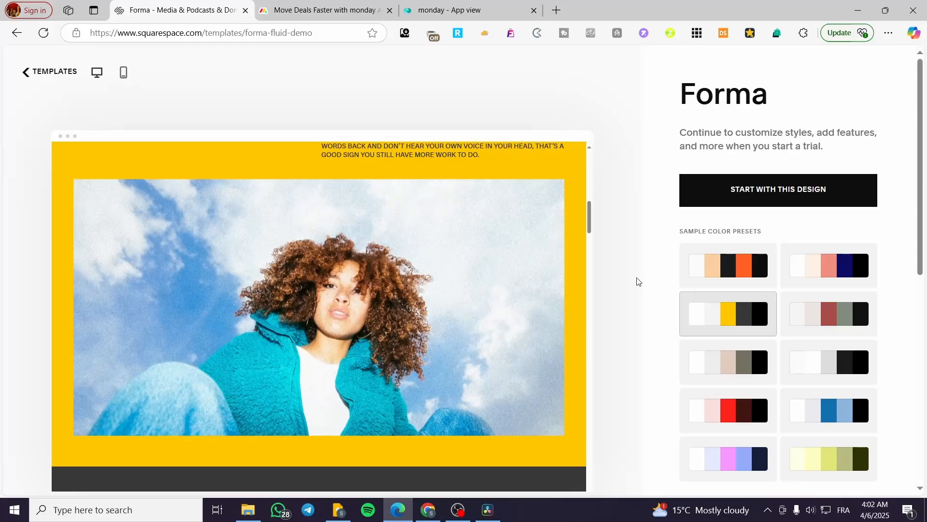
scroll(507, 304, down, 5)
scroll(507, 304, down, 2)
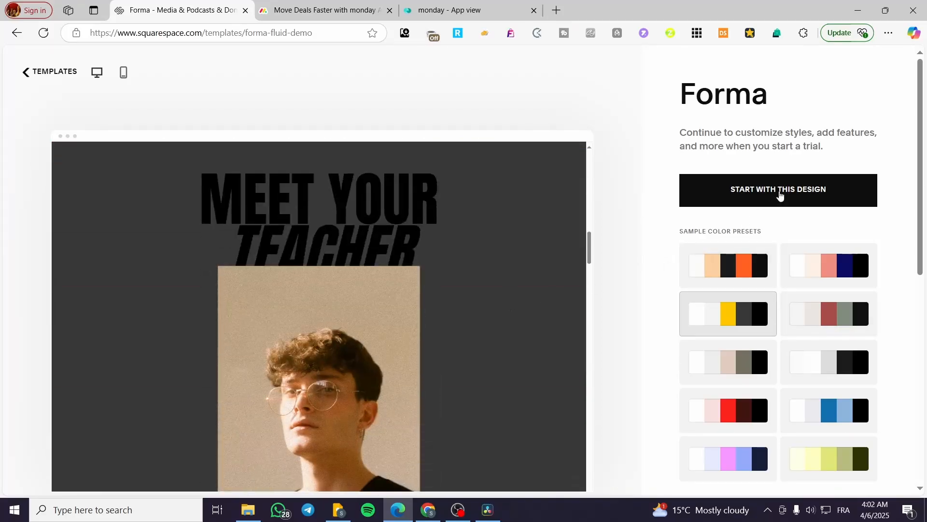
scroll(489, 253, down, 1)
scroll(489, 254, down, 5)
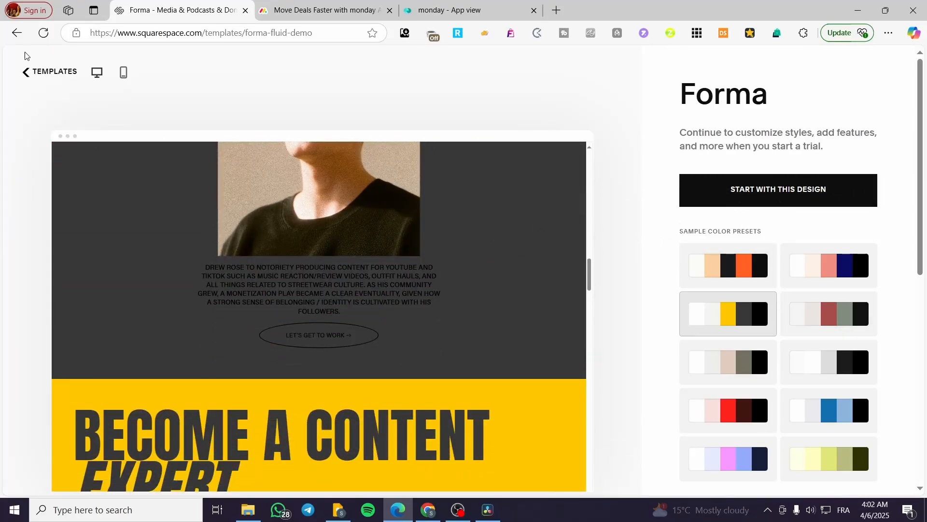
Return to the Media & Podcasts templates and open the preview of the Sundew template
click(29, 72)
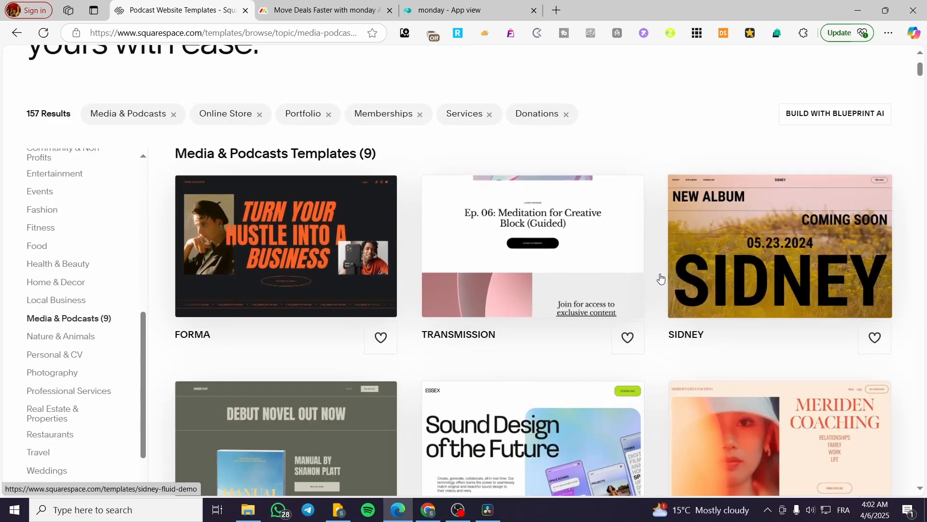
scroll(589, 264, down, 5)
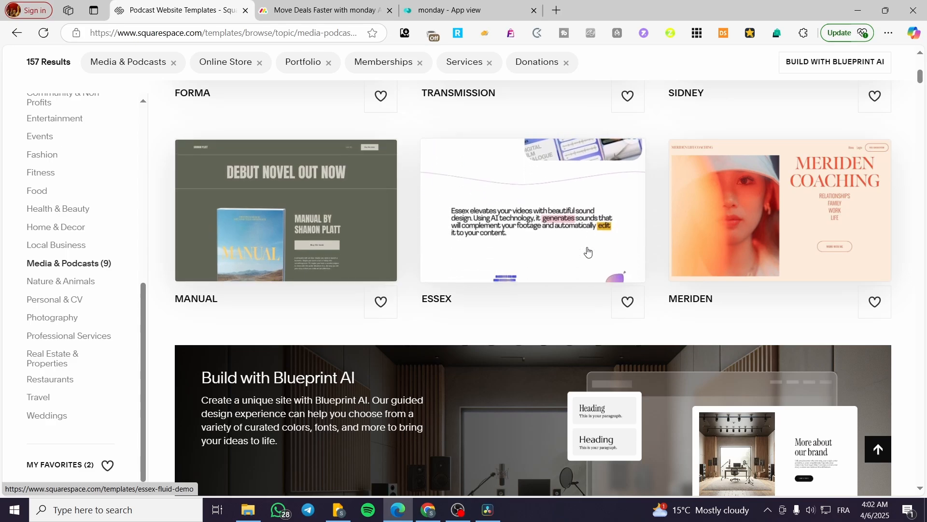
scroll(554, 250, up, 1)
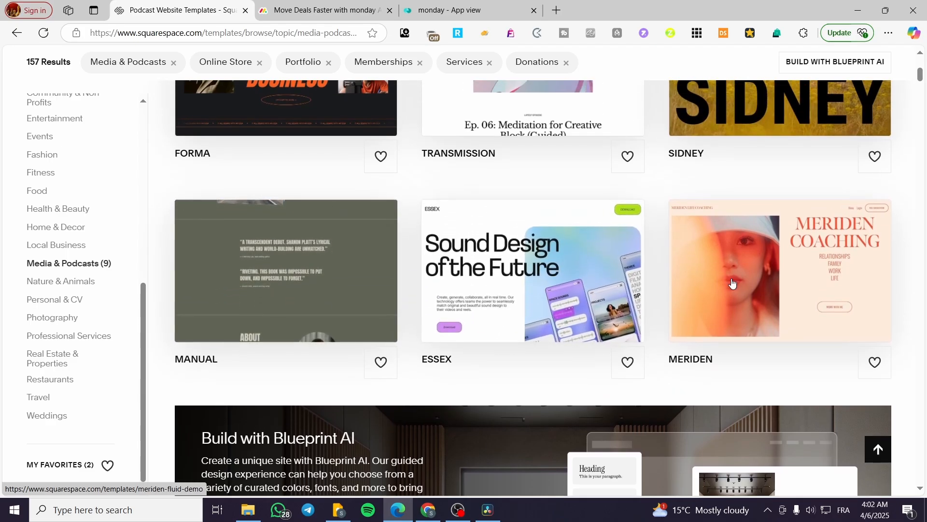
scroll(839, 285, down, 10)
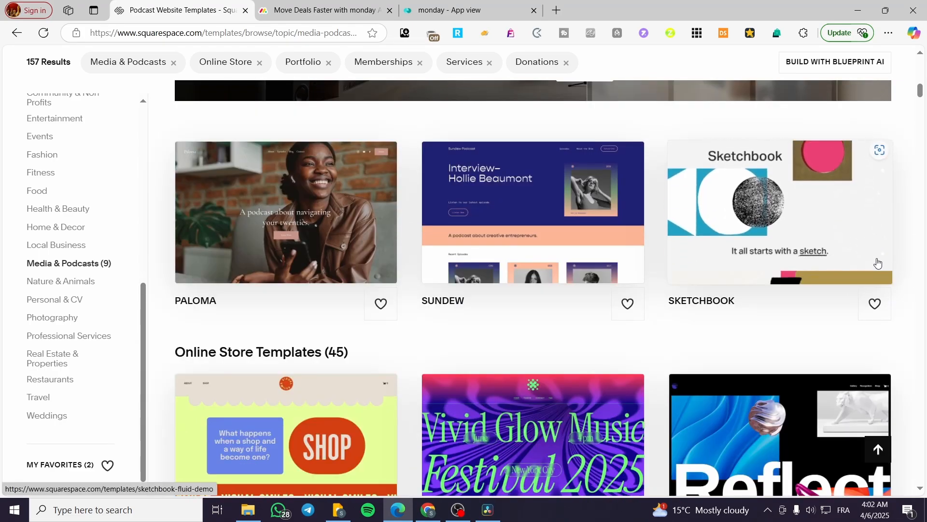
click(532, 232)
Look through the Sundew preview's episode list, newsletter signup and hosts sections
scroll(175, 277, down, 8)
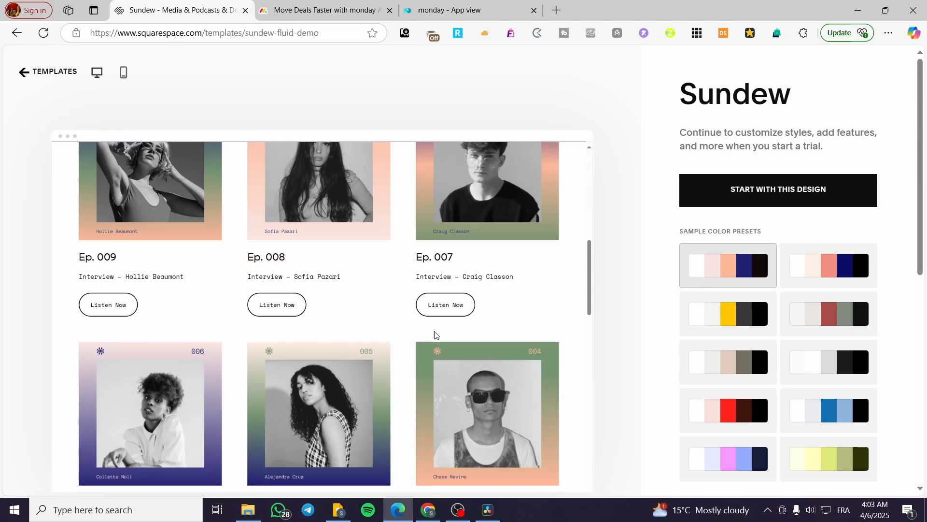
scroll(436, 334, down, 6)
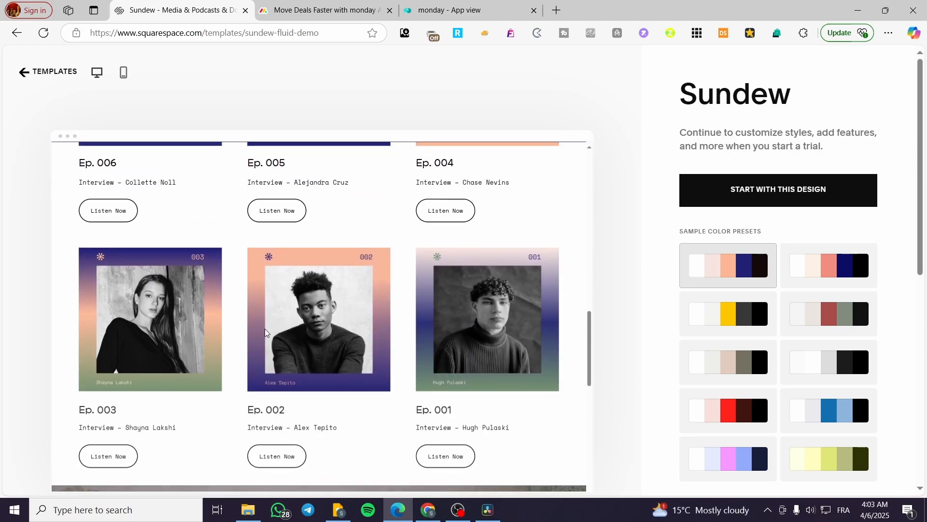
scroll(423, 339, down, 5)
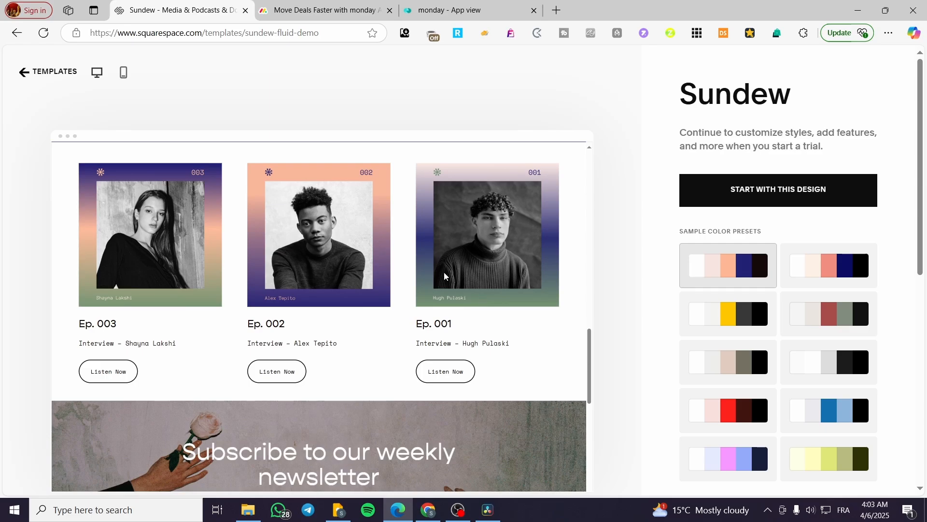
scroll(311, 288, up, 4)
scroll(418, 271, down, 8)
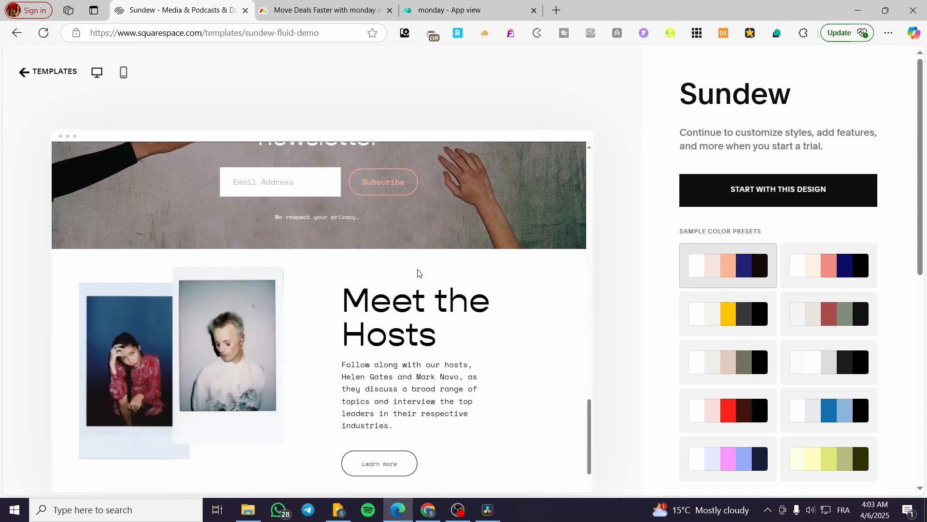
scroll(221, 288, up, 3)
scroll(221, 289, up, 3)
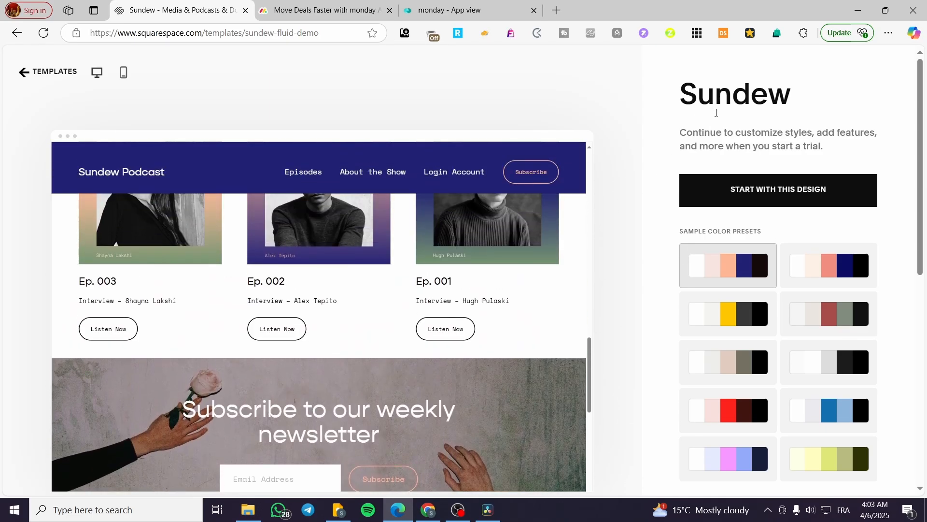
scroll(483, 295, down, 5)
scroll(560, 347, up, 7)
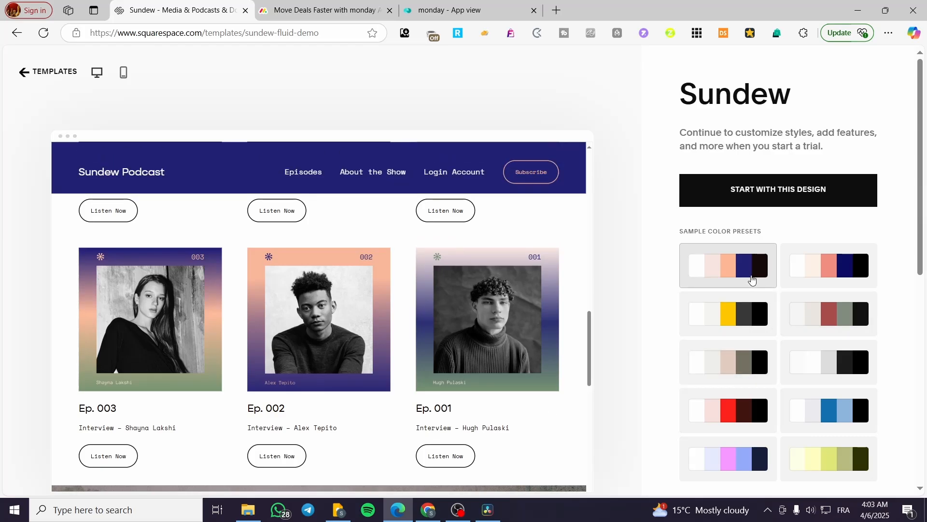
scroll(575, 313, up, 4)
Try different sample color presets on the Sundew template, including the yellow, taupe, light grey, red, purple and lime ones
click(766, 300)
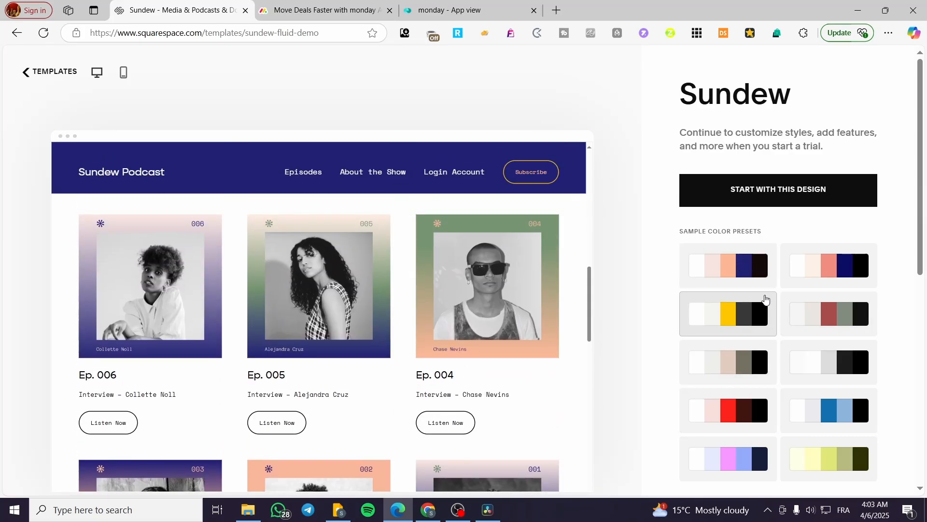
click(753, 372)
click(839, 363)
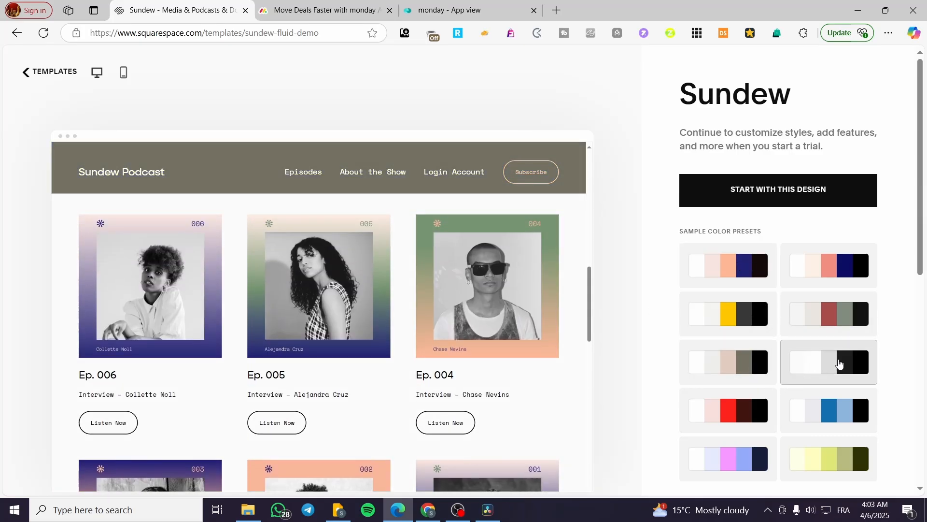
scroll(747, 386, down, 3)
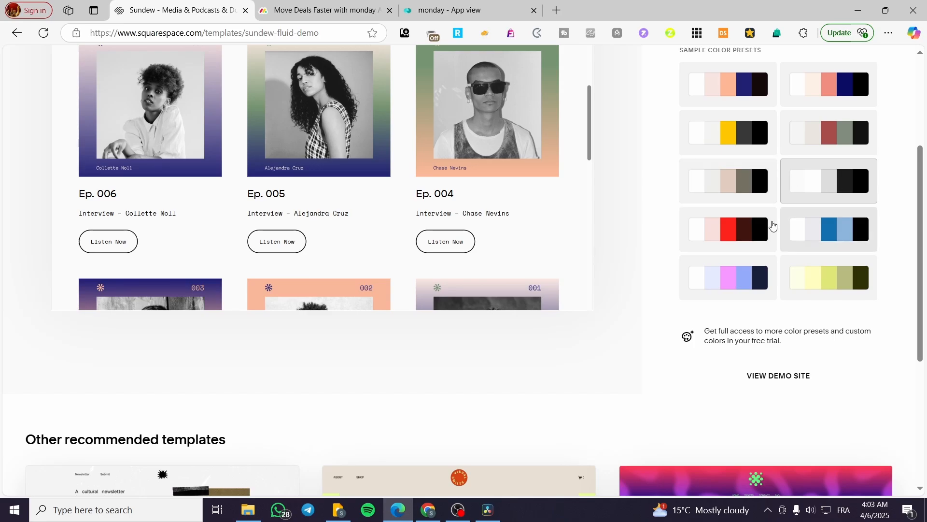
scroll(770, 227, up, 3)
click(743, 415)
click(735, 471)
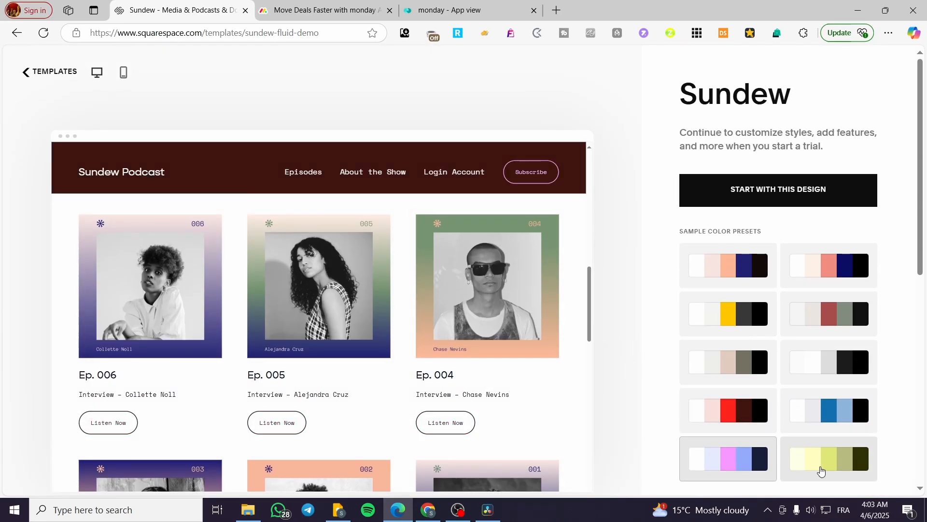
click(848, 471)
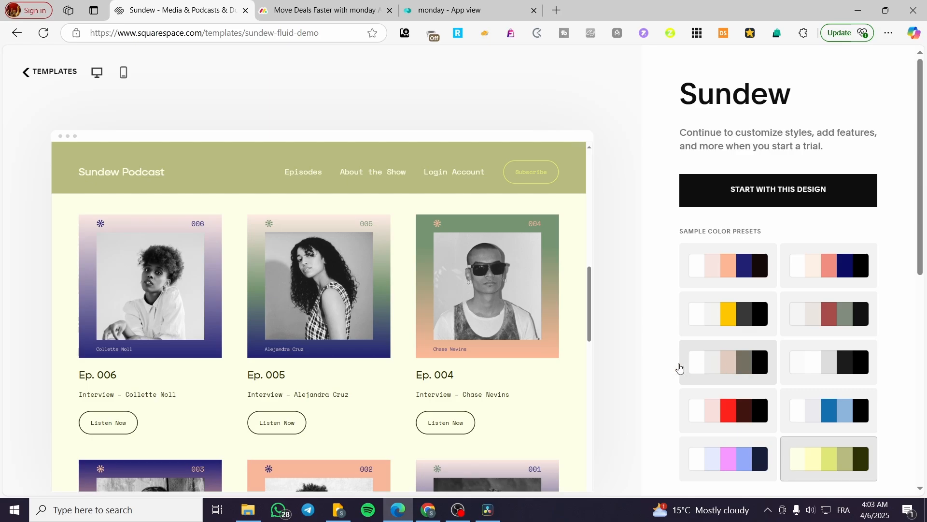
click(753, 350)
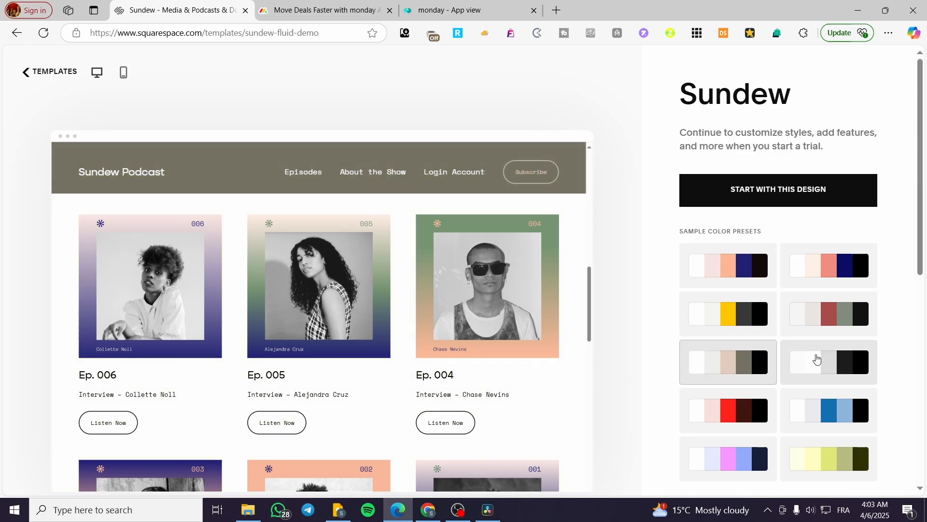
click(816, 358)
click(730, 368)
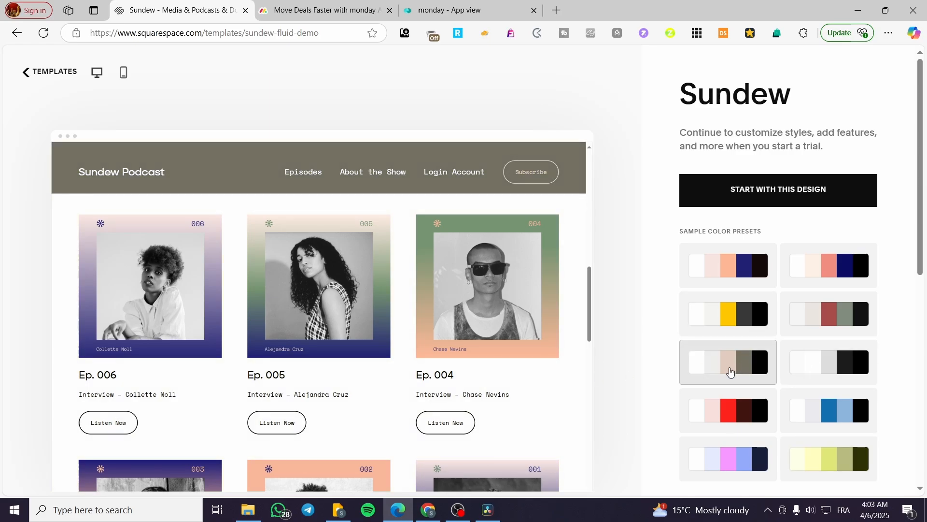
click(724, 314)
Apply the muted red and sage green color preset to Sundew and start the site with this design
click(844, 318)
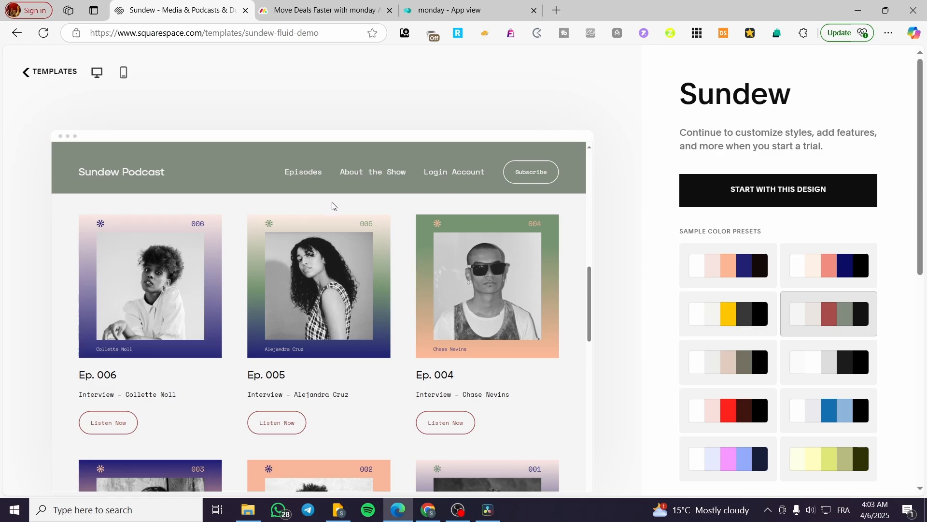
click(742, 189)
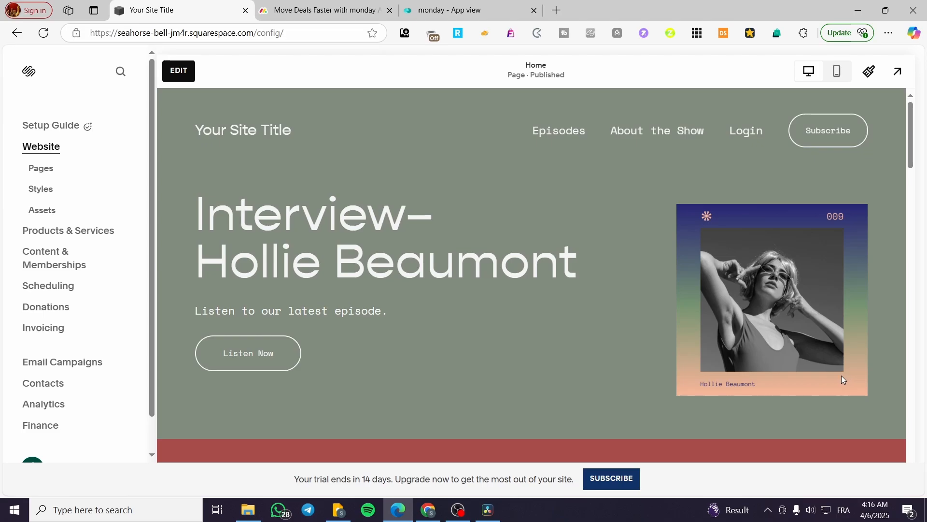
Look through the new site's home page from the recent episodes to the footer and back up
scroll(726, 375, down, 6)
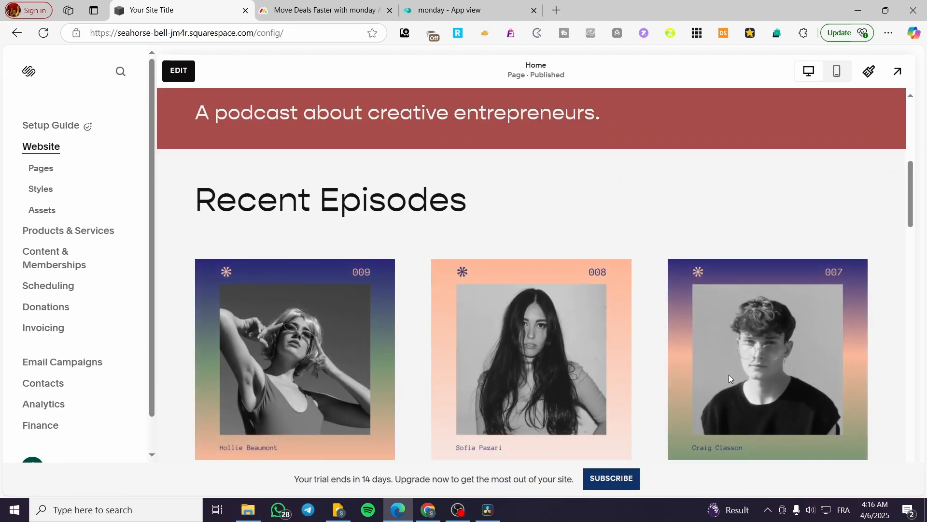
drag(920, 198, 926, 480)
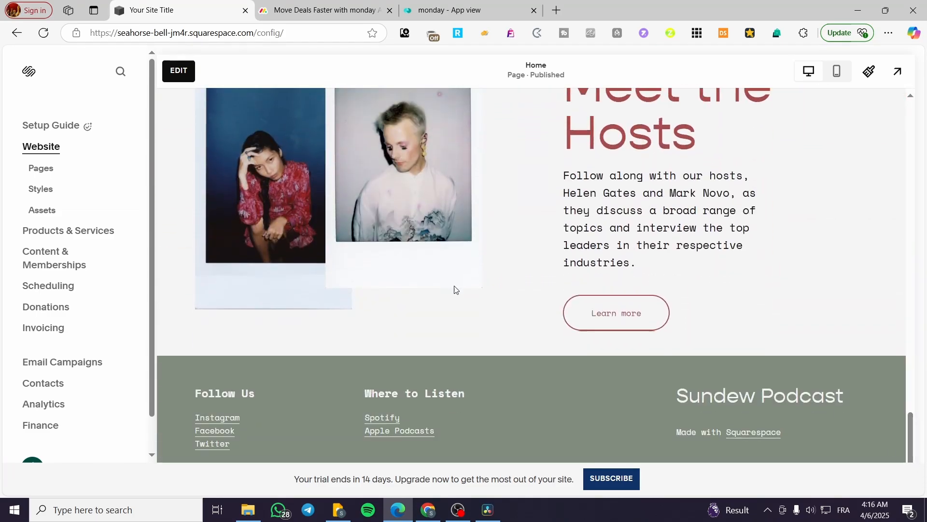
scroll(660, 389, up, 10)
scroll(776, 362, up, 7)
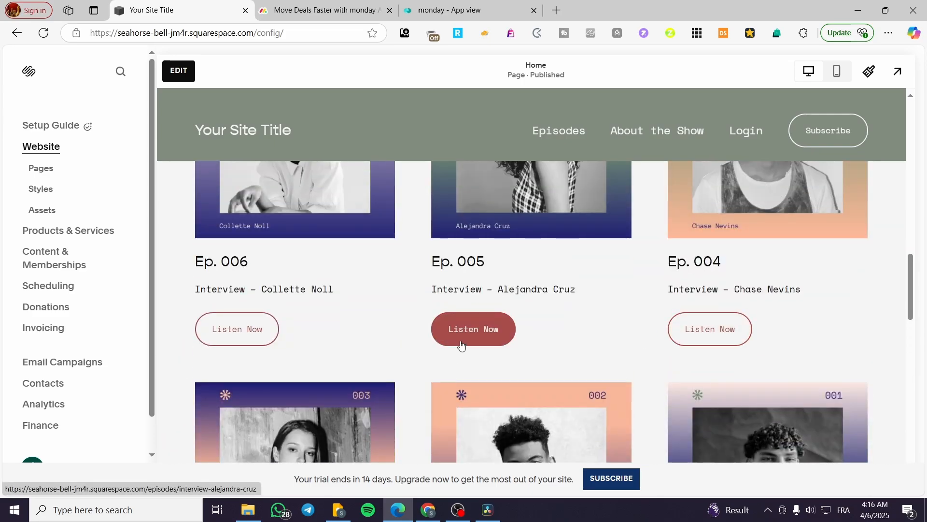
Add a store page with the Store 1 layout to the main navigation, keeping the name Store 1
scroll(273, 303, up, 8)
scroll(414, 332, up, 8)
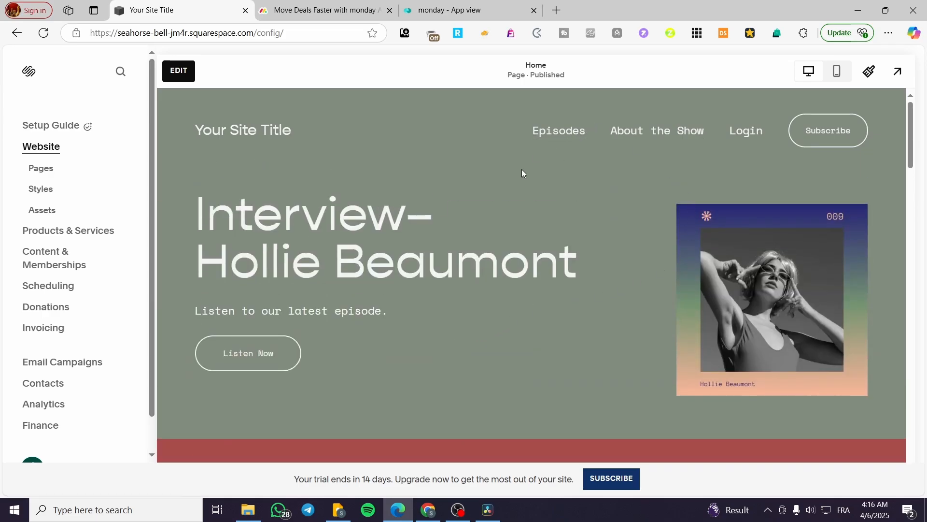
click(72, 173)
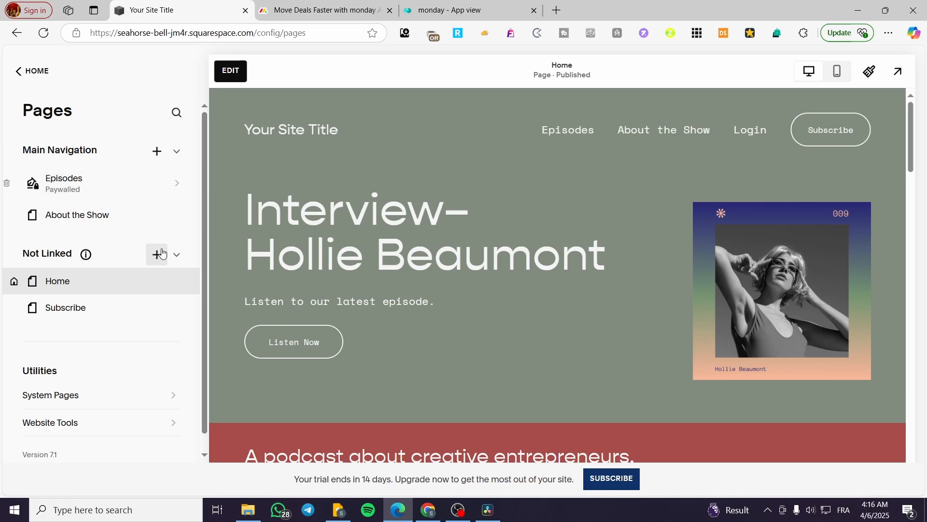
click(154, 153)
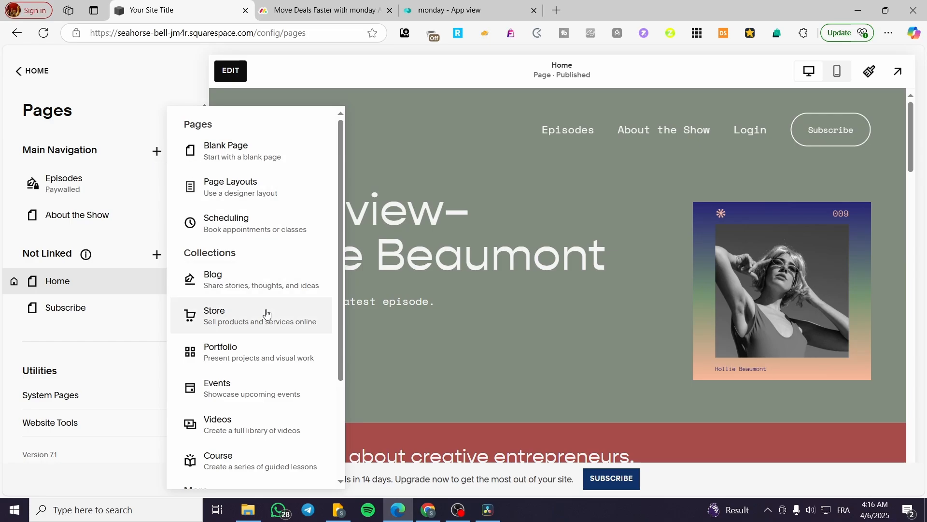
click(240, 322)
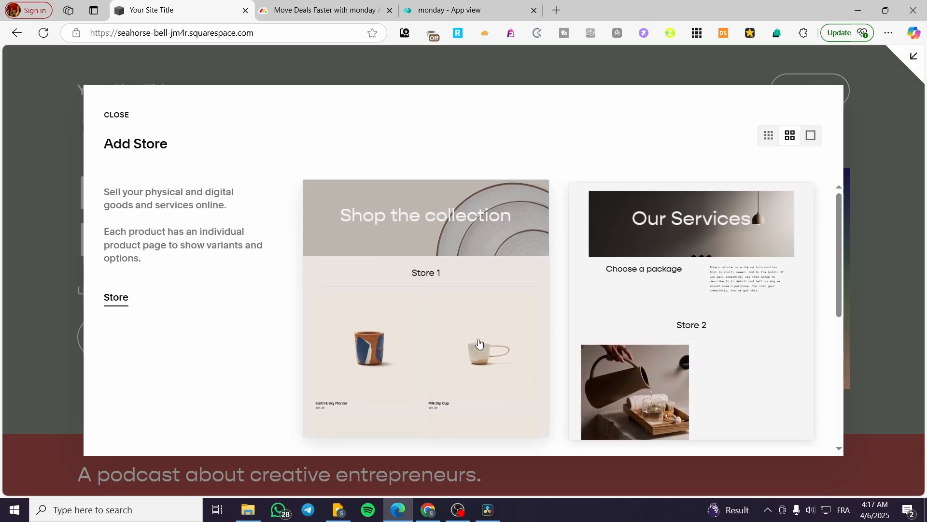
click(479, 344)
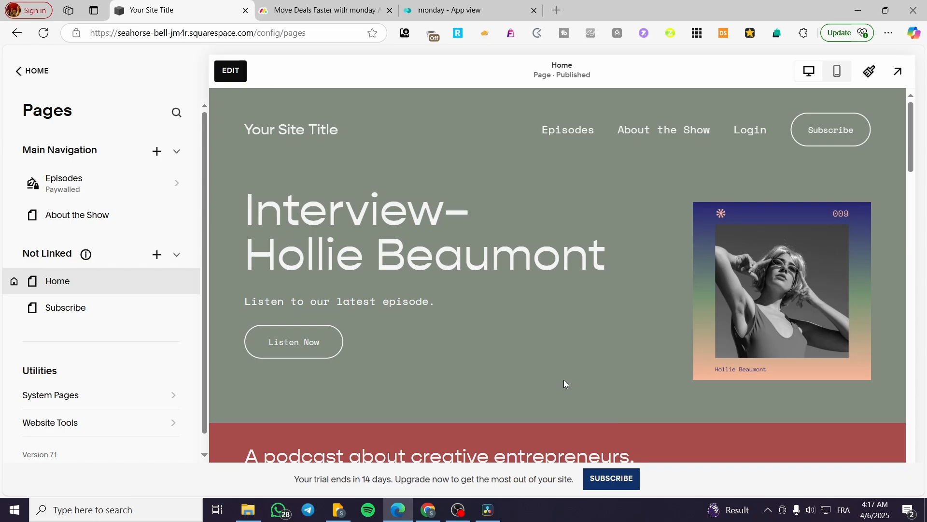
click(86, 180)
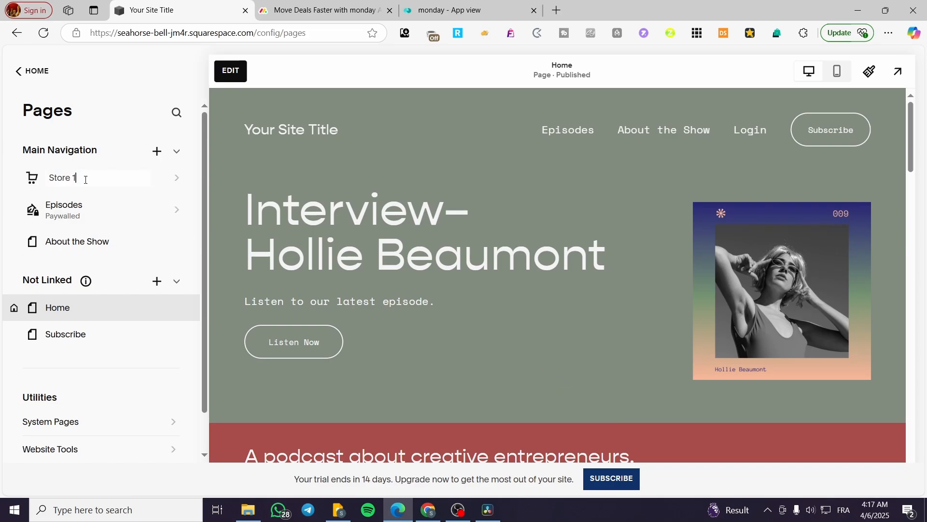
key(Return)
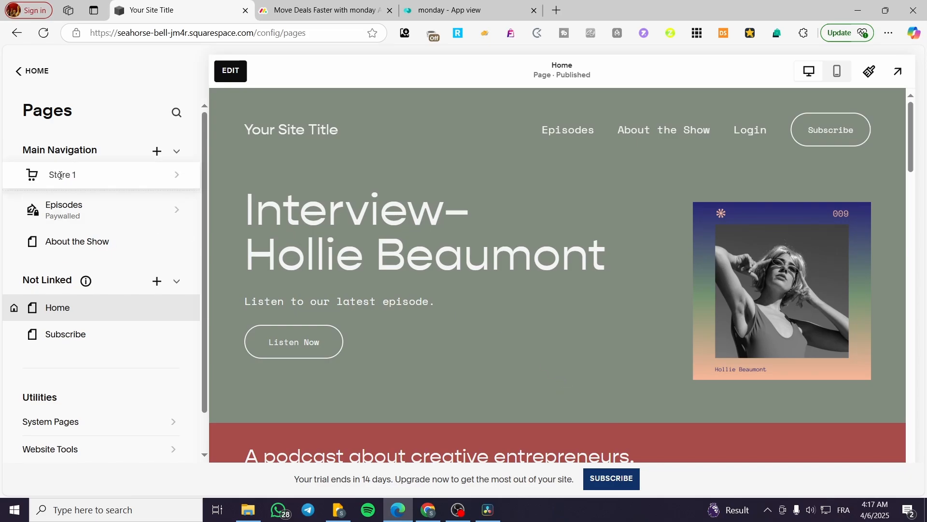
Open the Store 1 page and look through its banner, product grid and latest pieces section
click(60, 175)
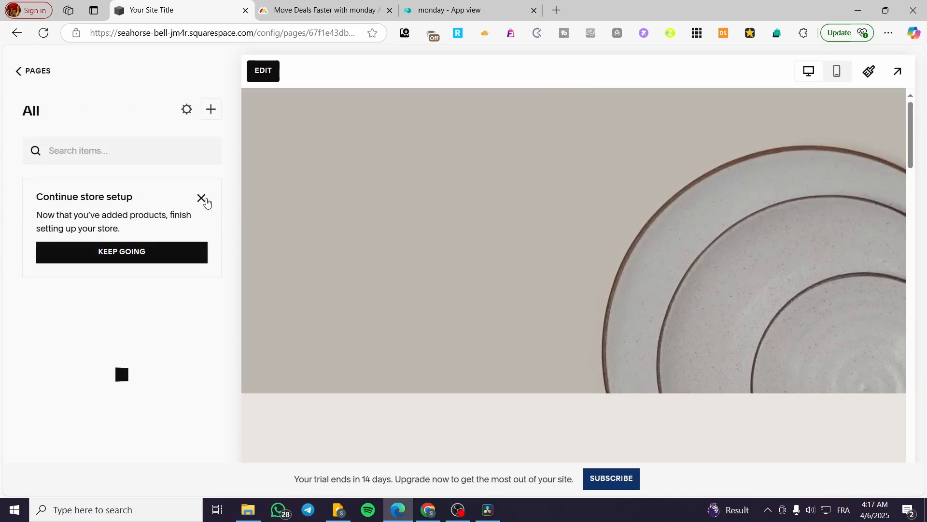
scroll(464, 297, down, 8)
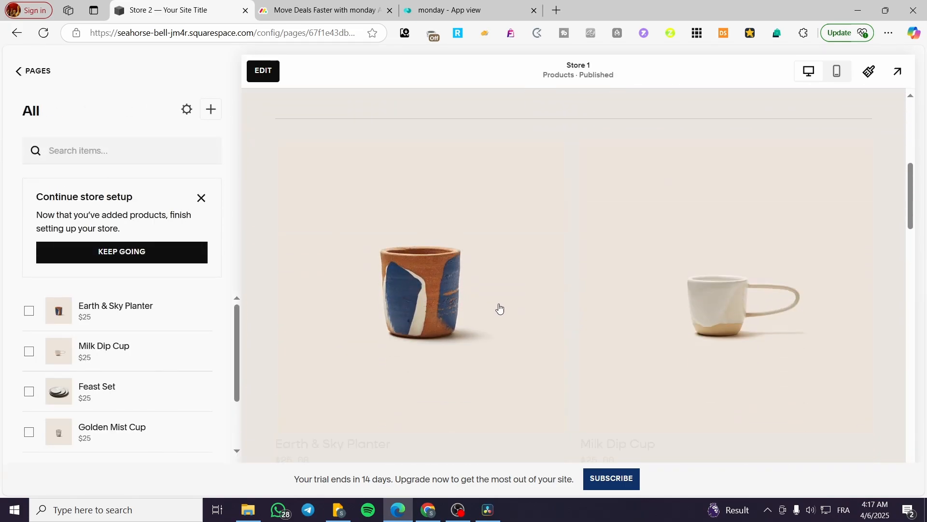
scroll(489, 258, up, 4)
scroll(542, 276, up, 5)
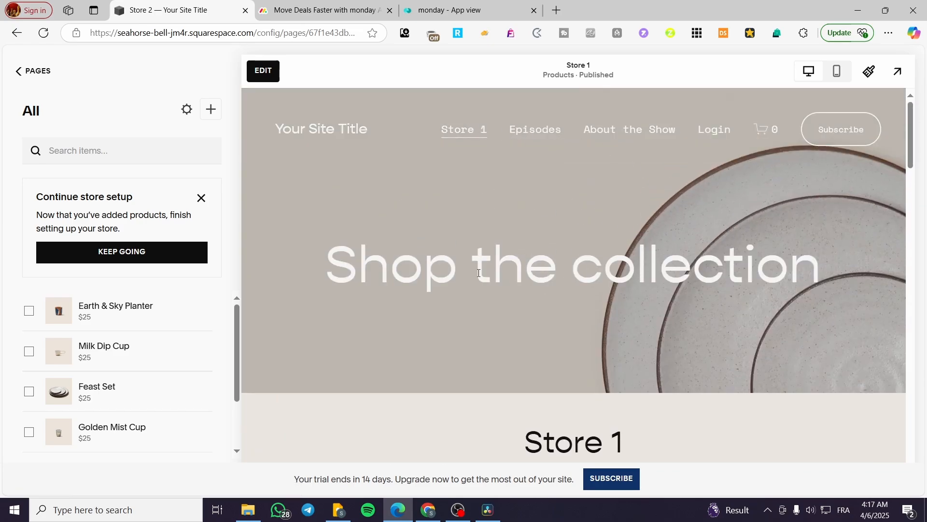
scroll(479, 273, down, 10)
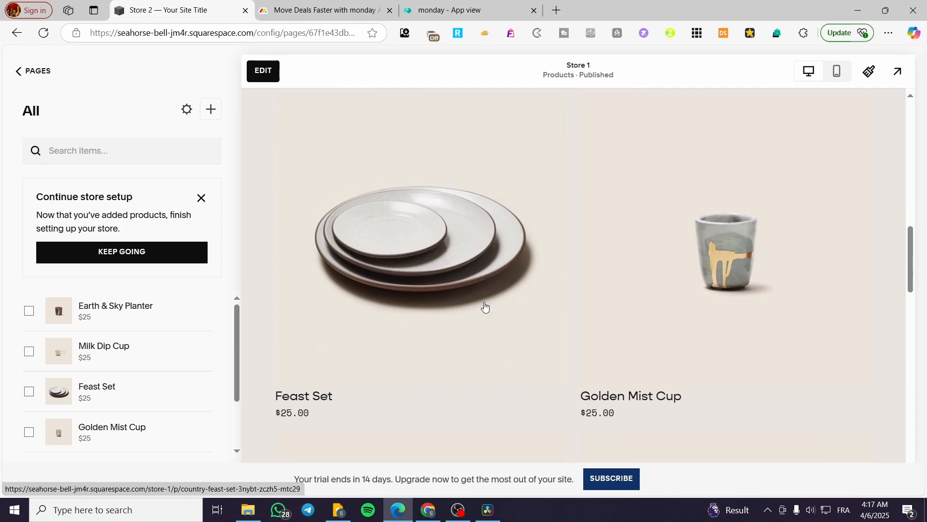
scroll(484, 305, down, 10)
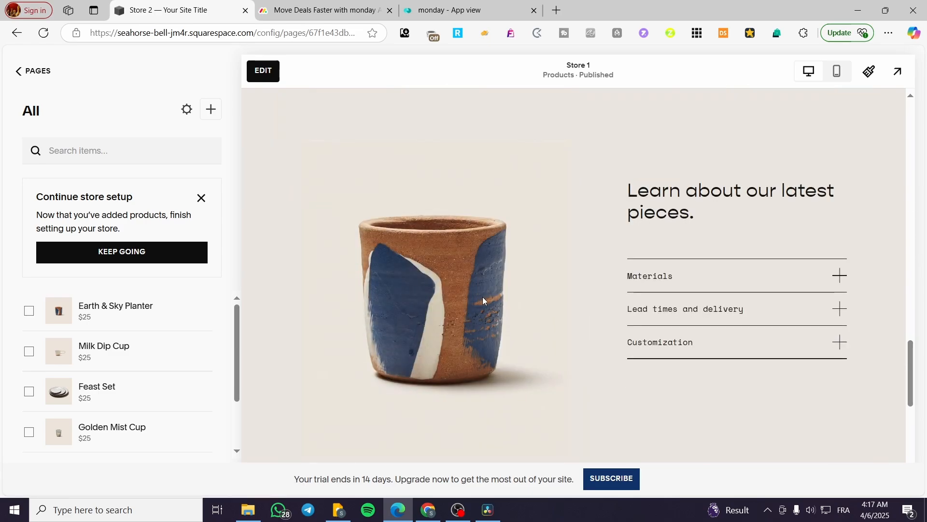
scroll(562, 309, up, 10)
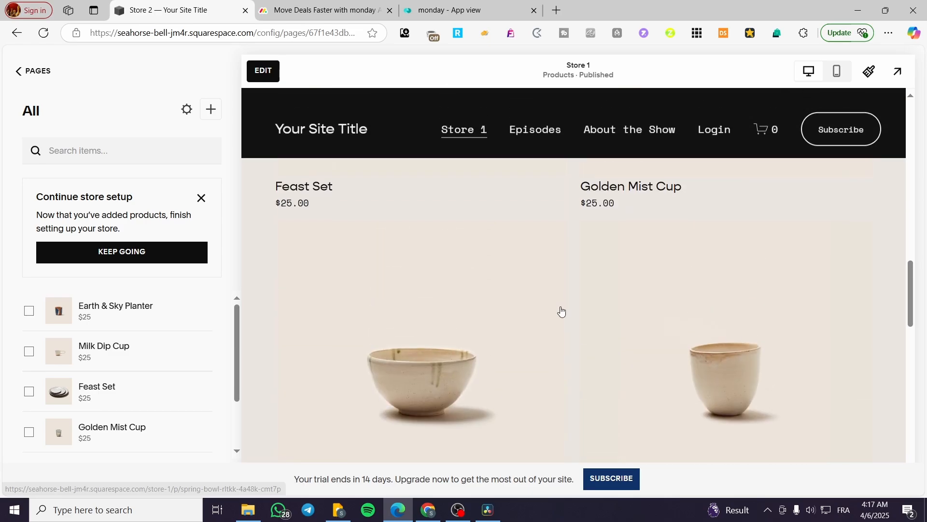
Open the Home page for editing and go to its Recent Episodes section
click(43, 72)
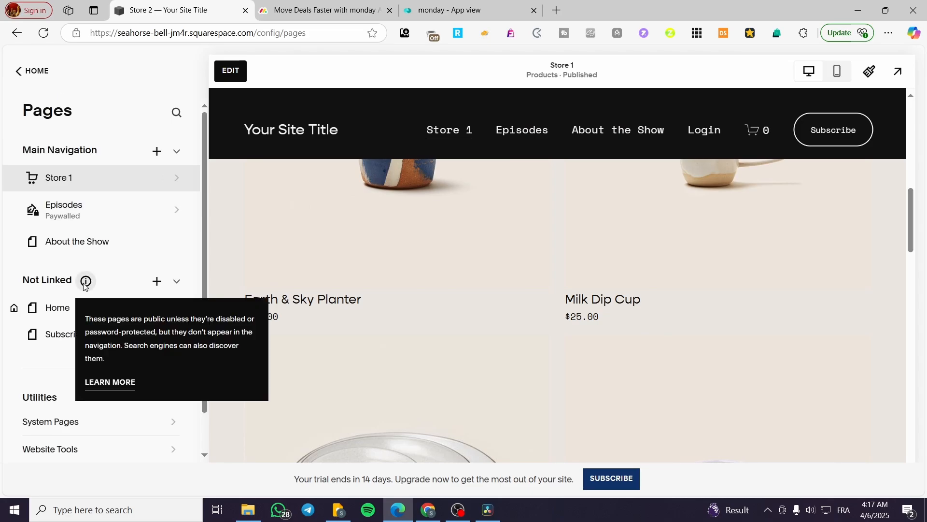
click(81, 300)
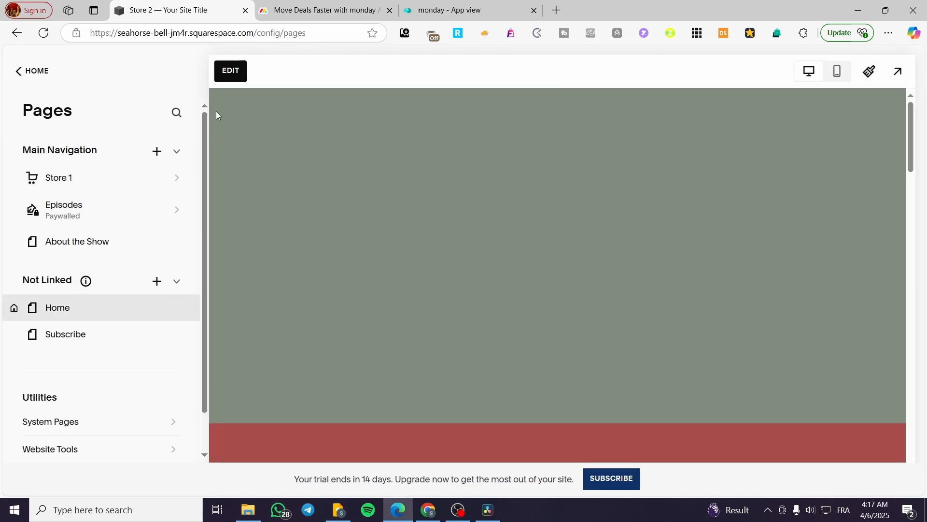
click(231, 71)
scroll(425, 173, down, 10)
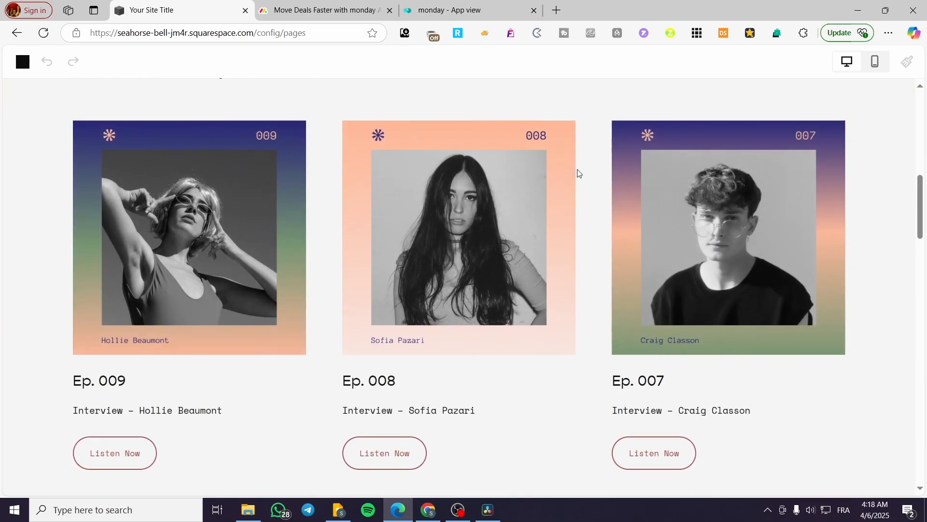
scroll(155, 124, up, 3)
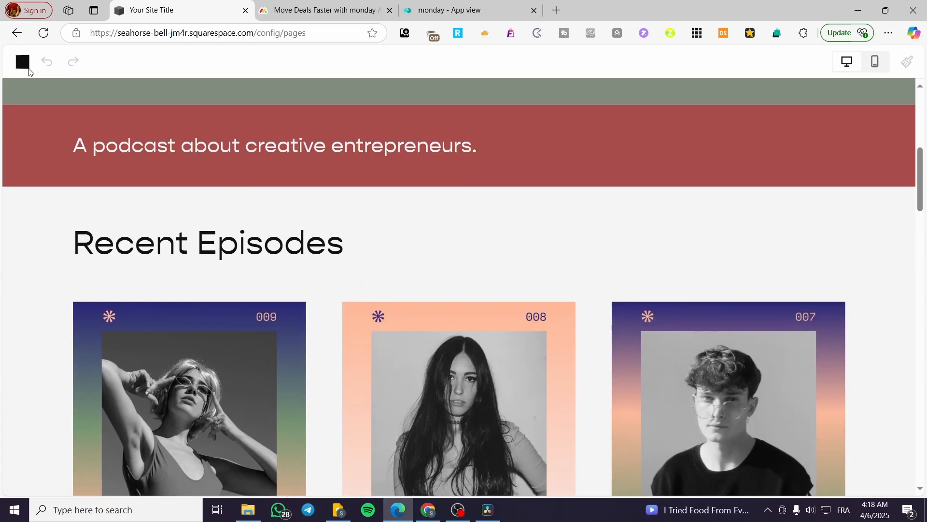
scroll(415, 235, down, 1)
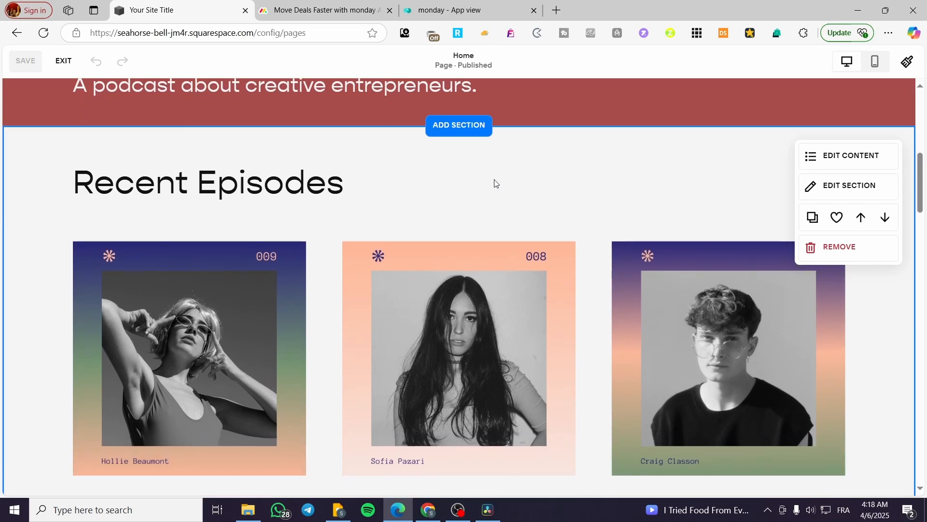
scroll(386, 222, down, 1)
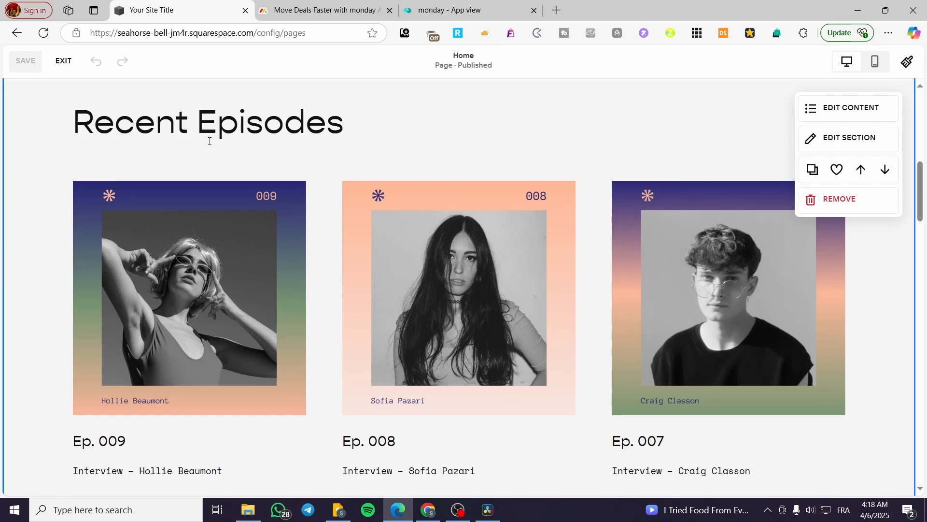
scroll(241, 261, down, 1)
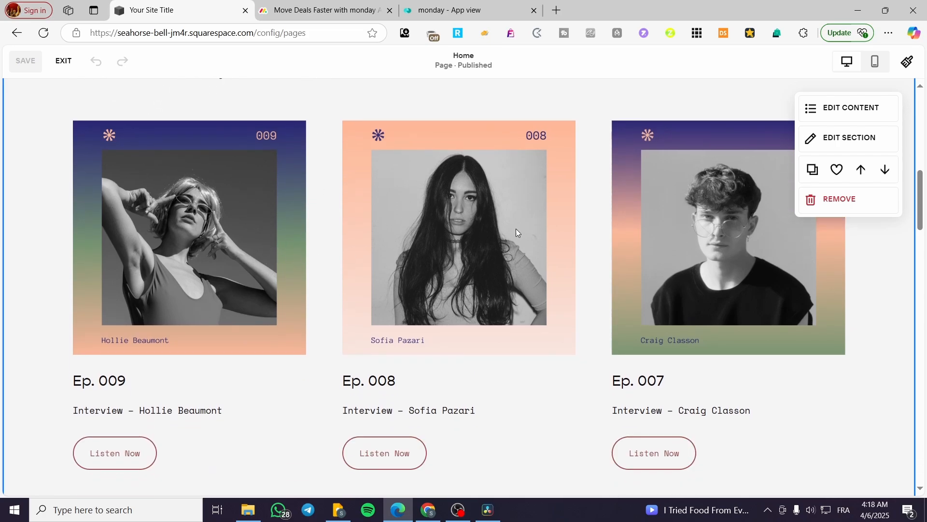
Review the Recent Episodes section's element, content and design settings, including the available list layouts
click(852, 109)
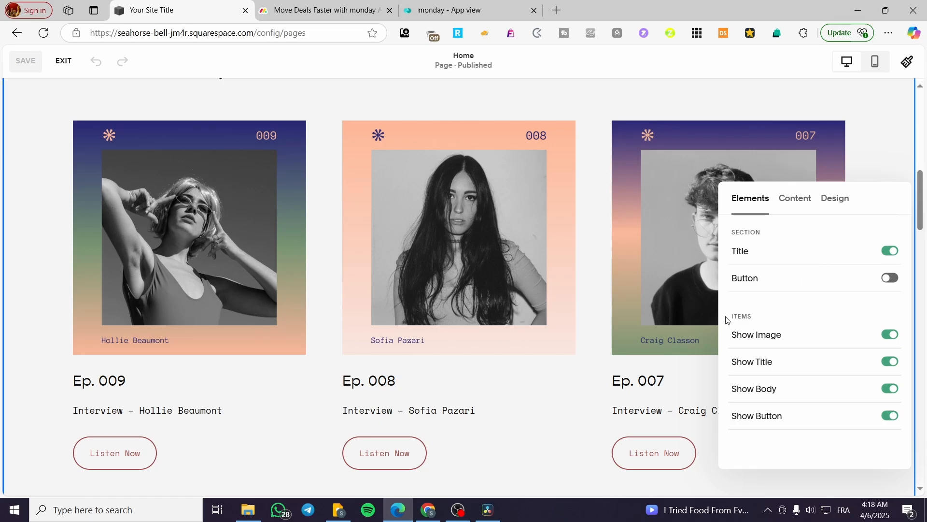
click(795, 199)
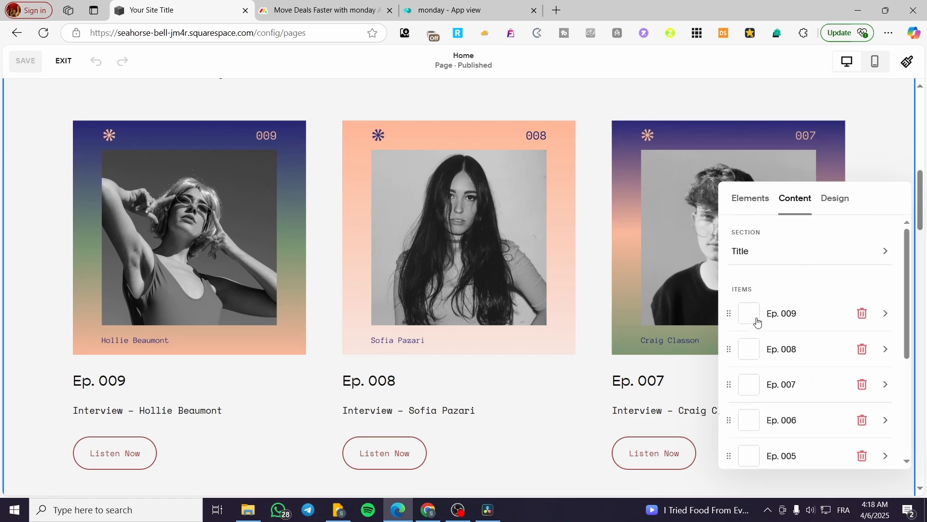
click(835, 199)
click(798, 244)
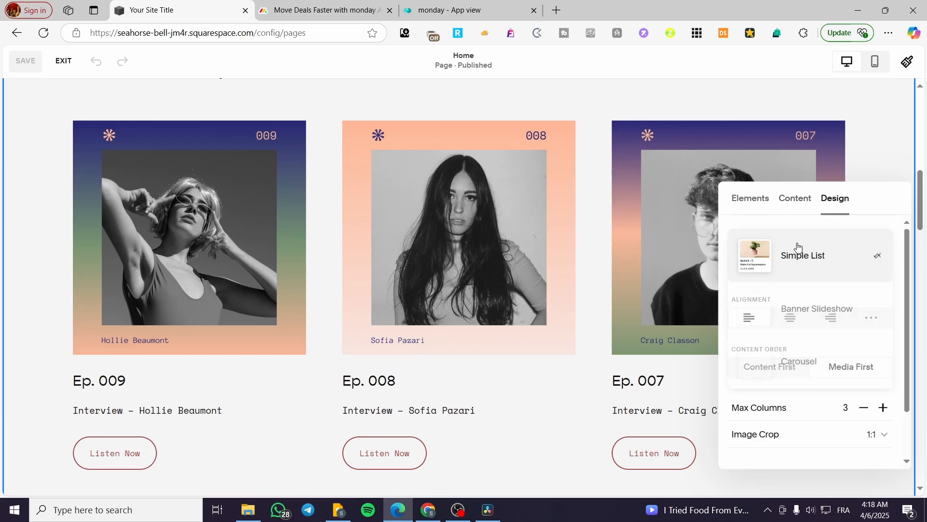
click(799, 247)
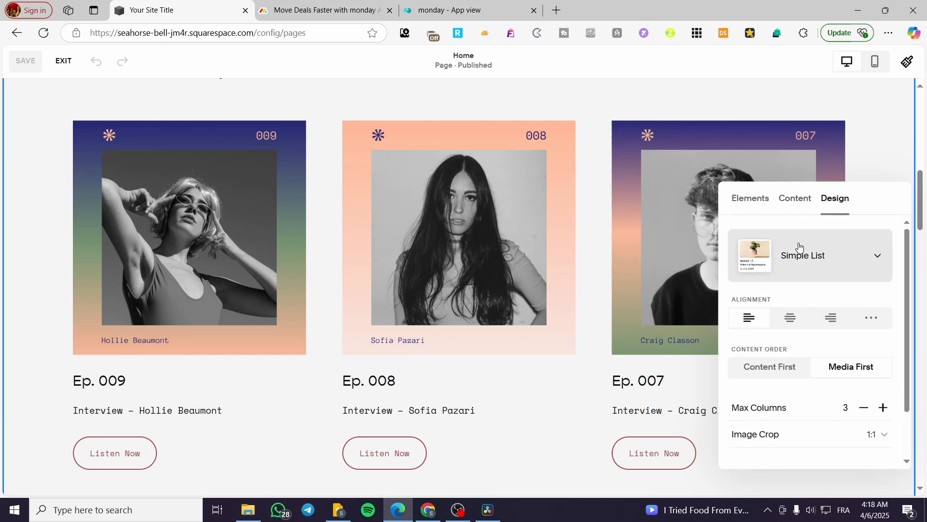
click(863, 168)
Review the background and color theme options of the Recent Episodes section
click(849, 144)
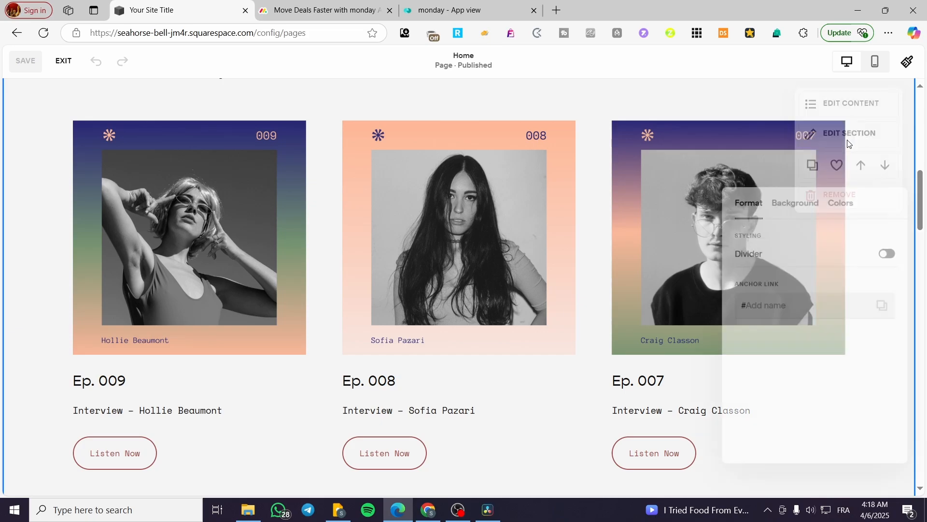
click(795, 198)
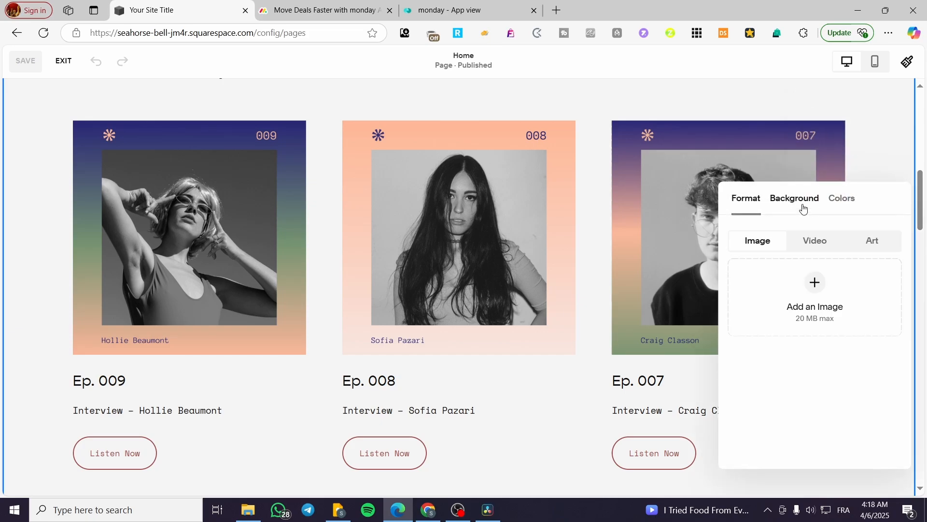
click(849, 205)
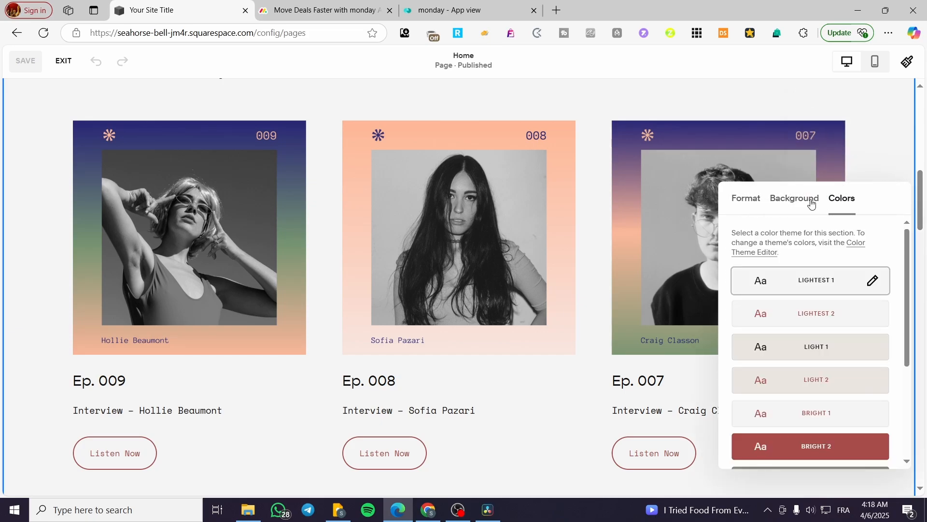
click(809, 199)
click(884, 160)
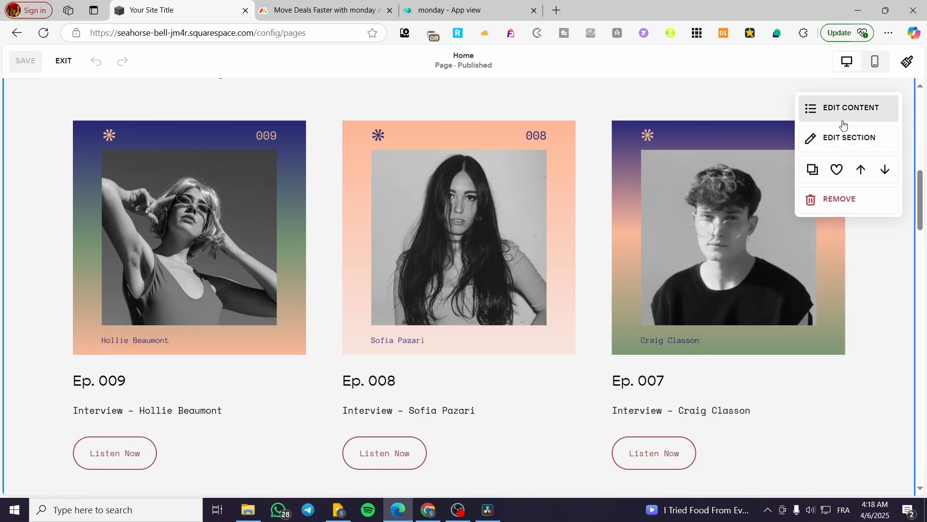
Turn on the divider in the Recent Episodes section's format settings
click(812, 146)
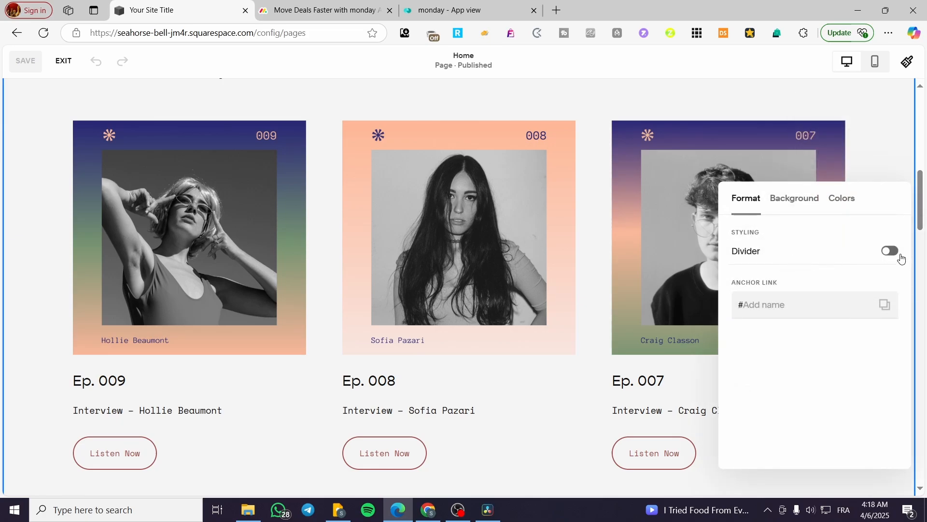
click(900, 257)
click(900, 258)
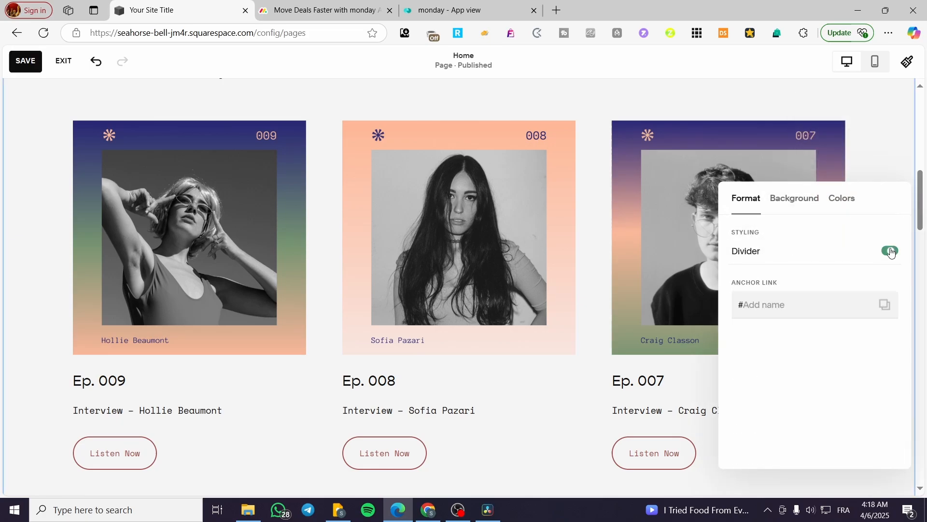
click(858, 155)
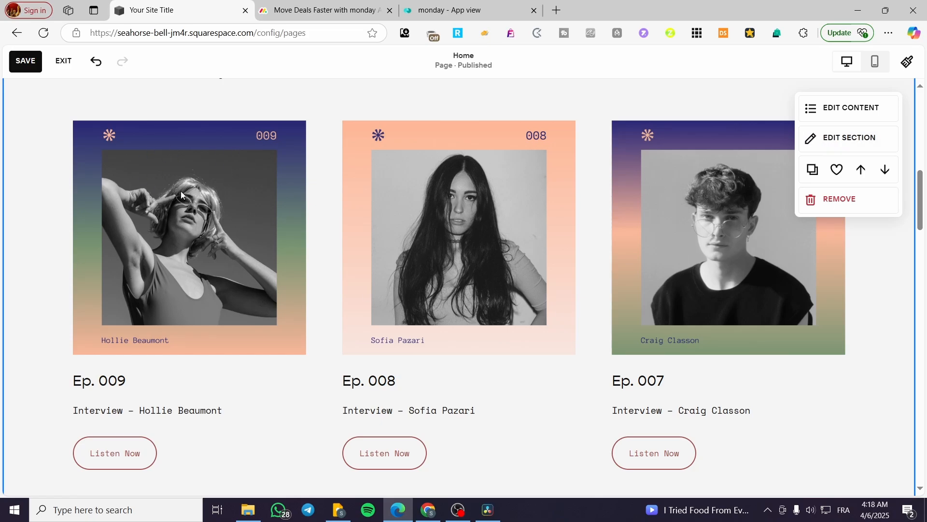
Check the options for adding a section above Recent Episodes, leaving without choosing one
scroll(141, 433, down, 1)
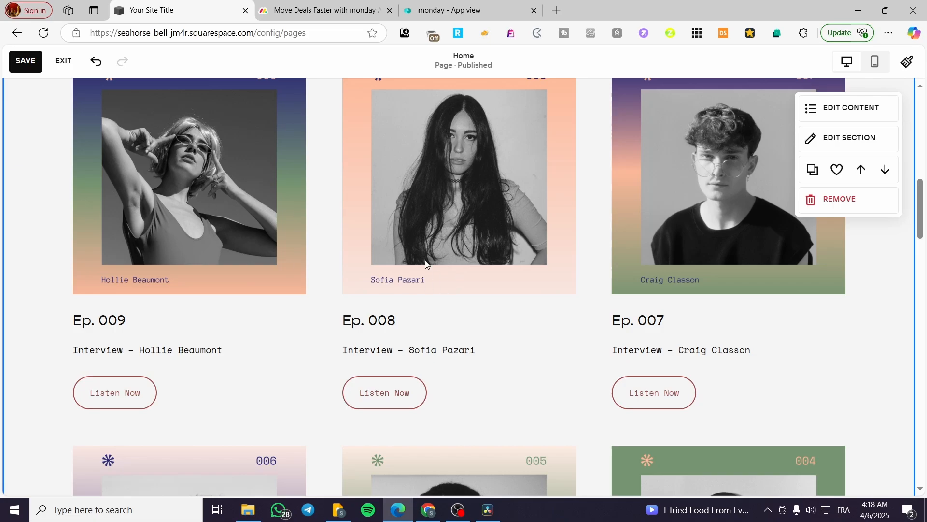
scroll(270, 342, up, 5)
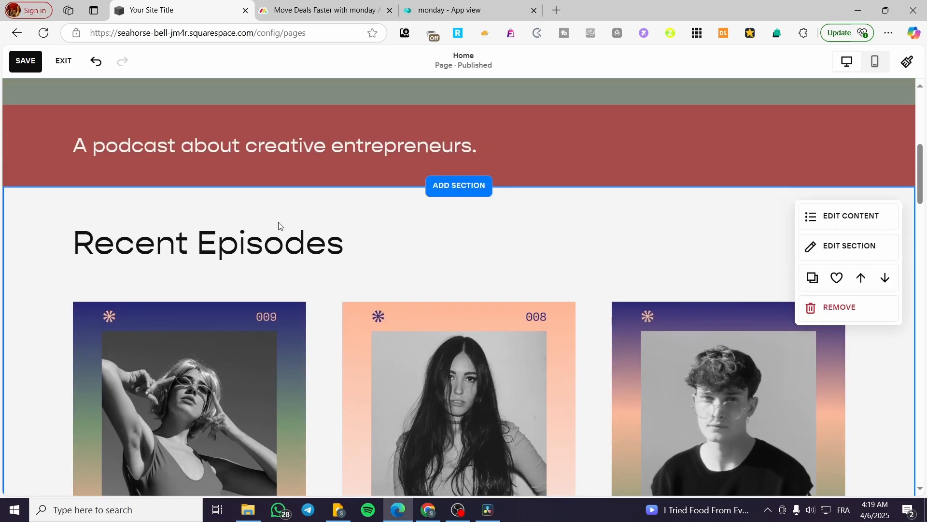
click(461, 192)
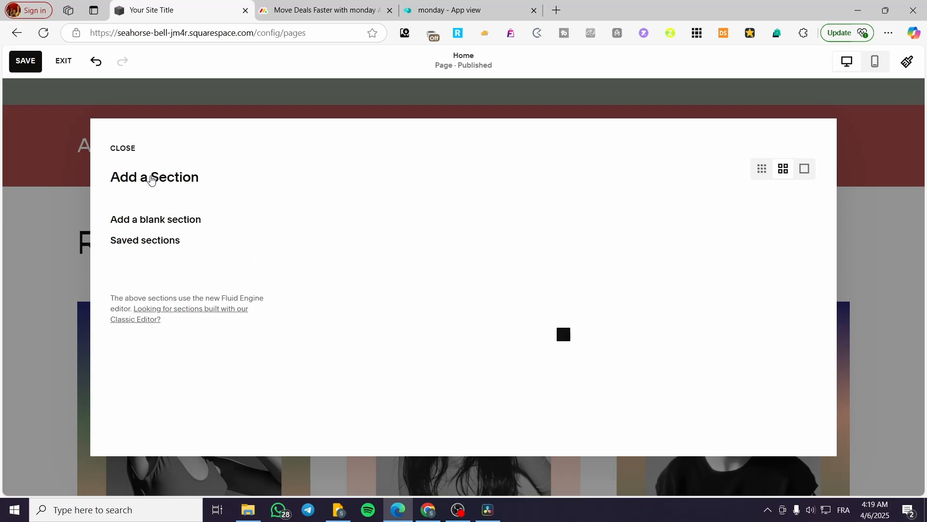
click(67, 242)
scroll(228, 392, down, 5)
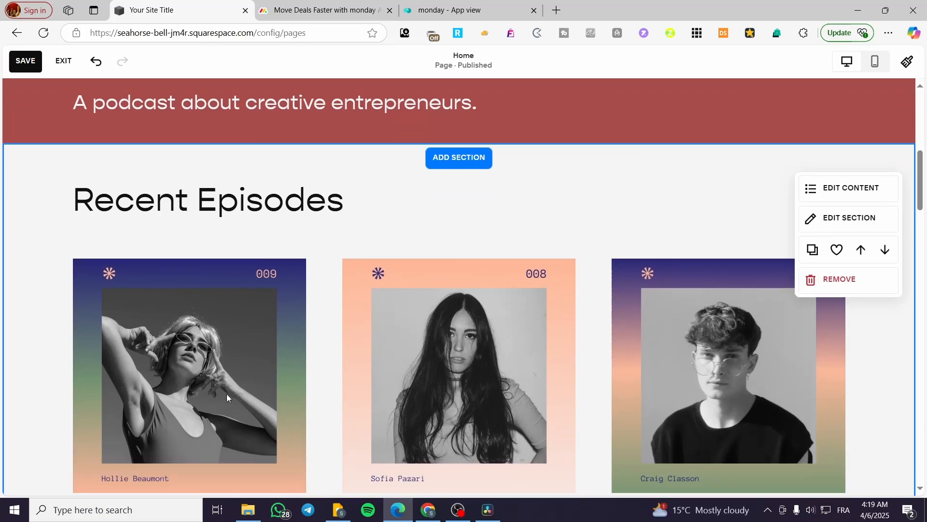
Add a blank section between the podcast tagline banner and the Recent Episodes section
scroll(253, 256, up, 5)
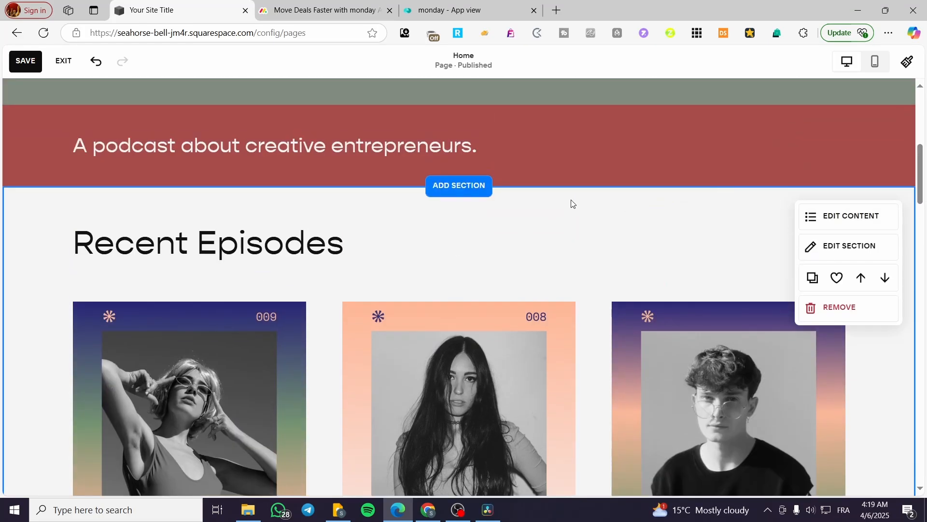
click(453, 188)
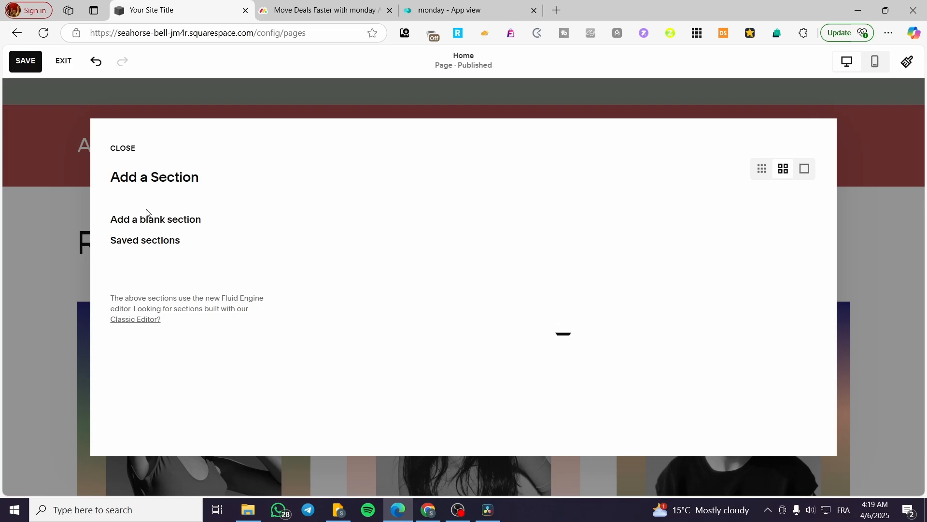
click(146, 223)
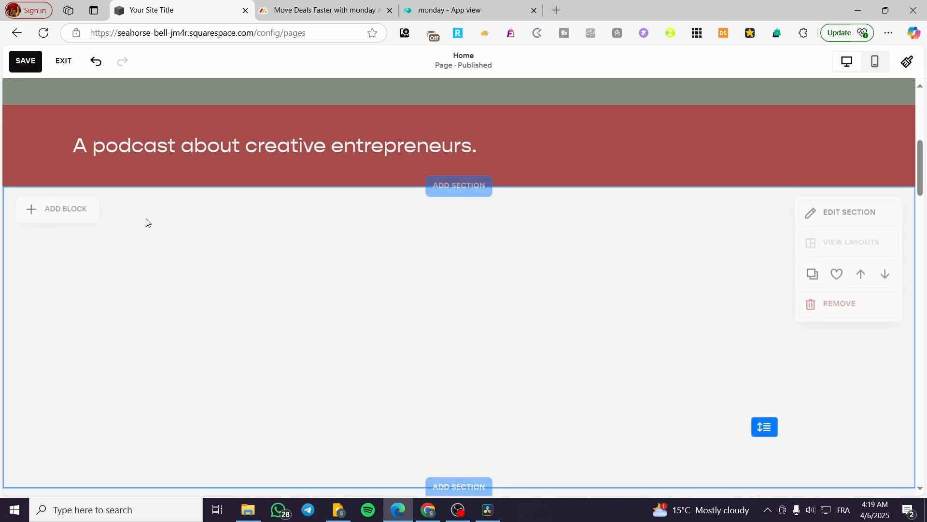
scroll(540, 294, down, 3)
scroll(412, 364, up, 3)
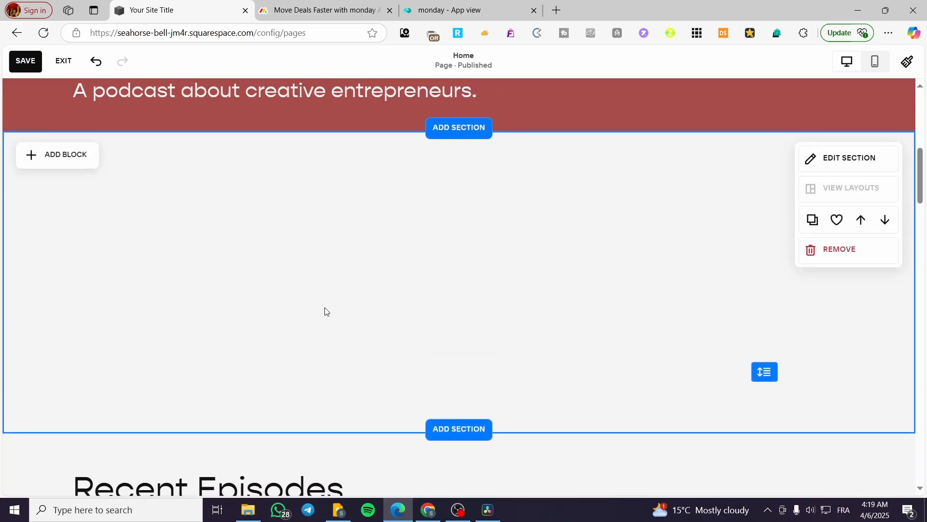
scroll(323, 310, down, 2)
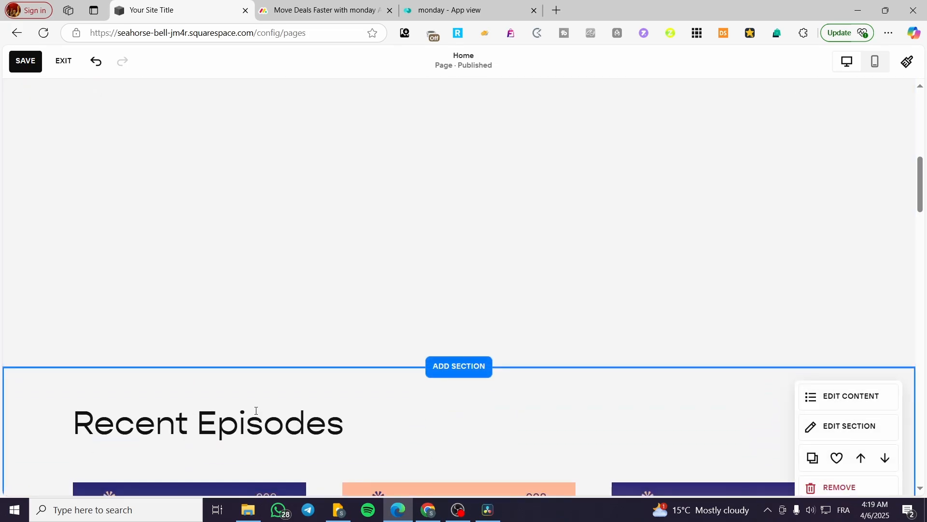
Add a text block to the blank section reading "Recent Release"
scroll(256, 411, up, 1)
click(77, 155)
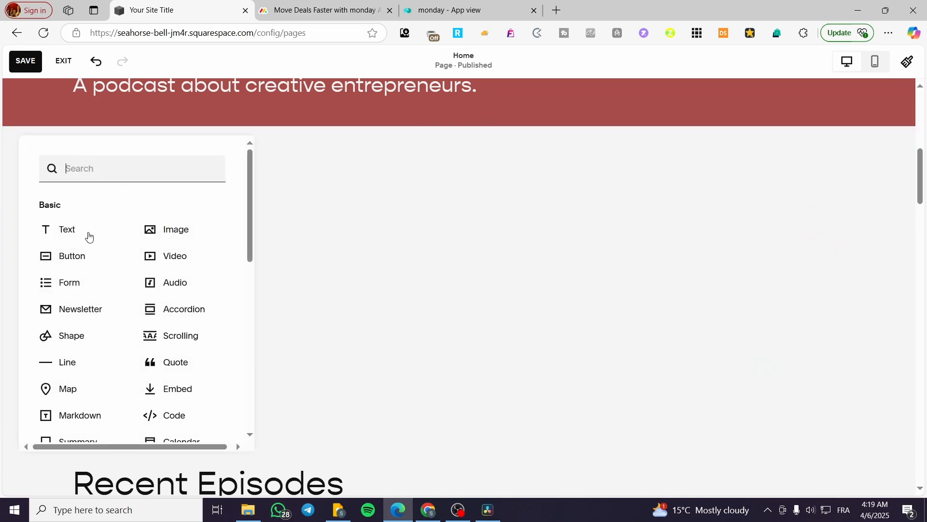
click(89, 236)
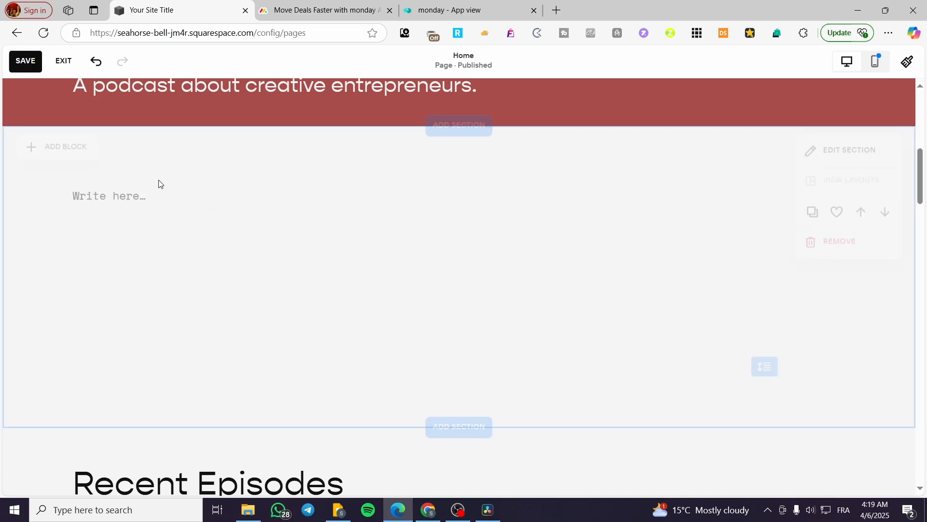
click(133, 198)
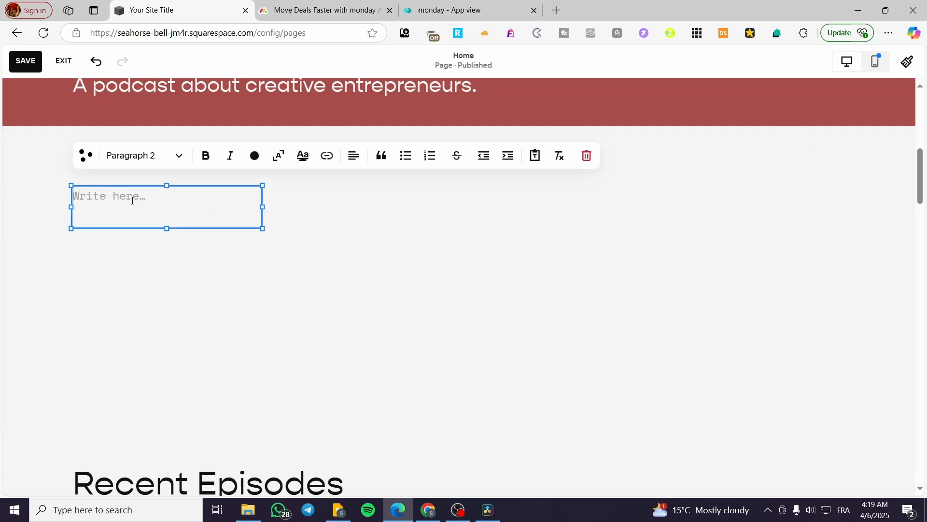
text(Recent Release)
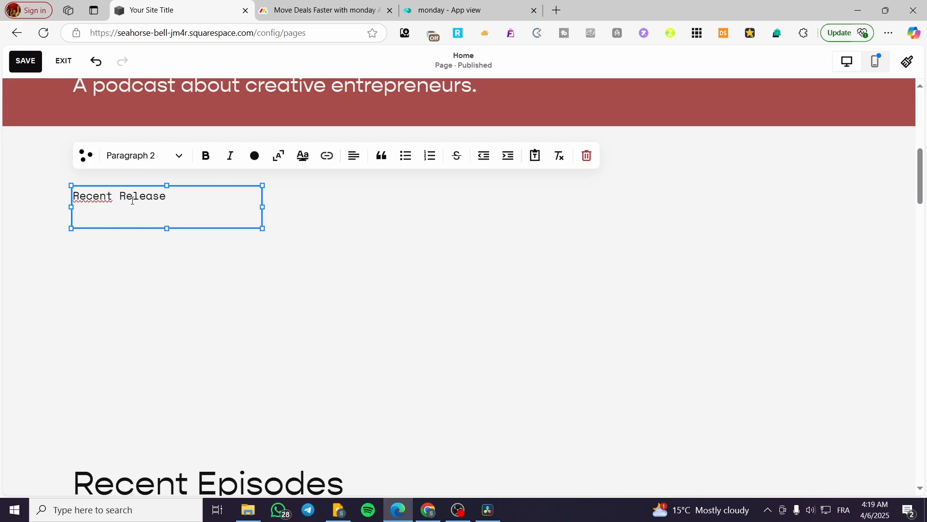
click(145, 160)
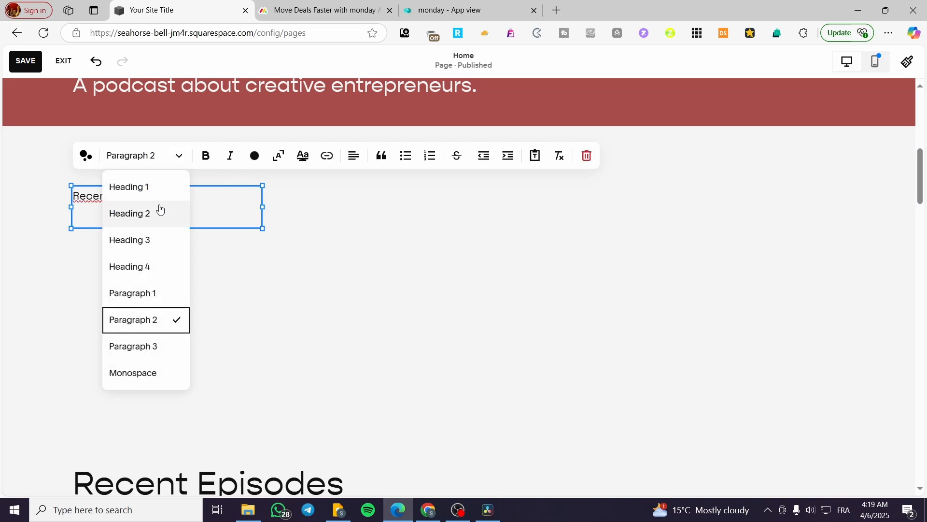
key(Escape)
key(Escape)
click(158, 196)
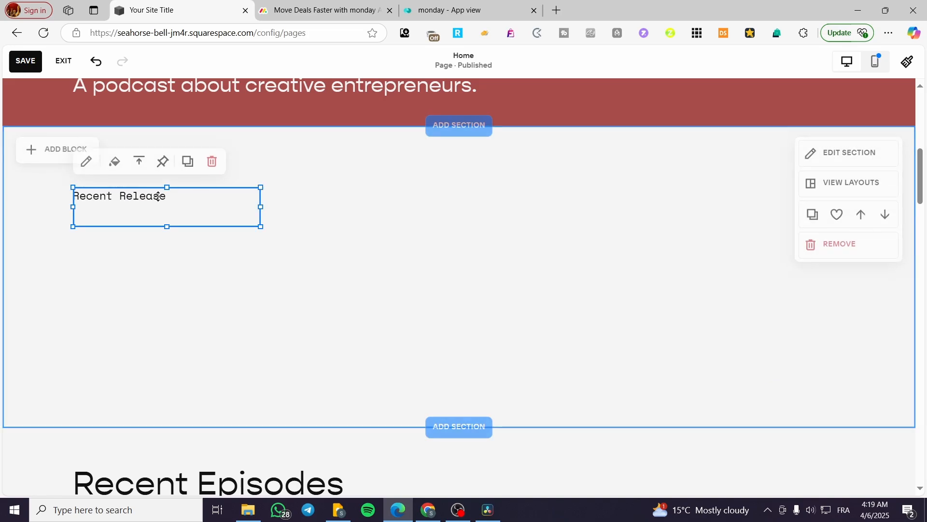
key(Escape)
Format the whole "Recent Release" text as Heading 2
double_click(139, 199)
key(ctrl+a)
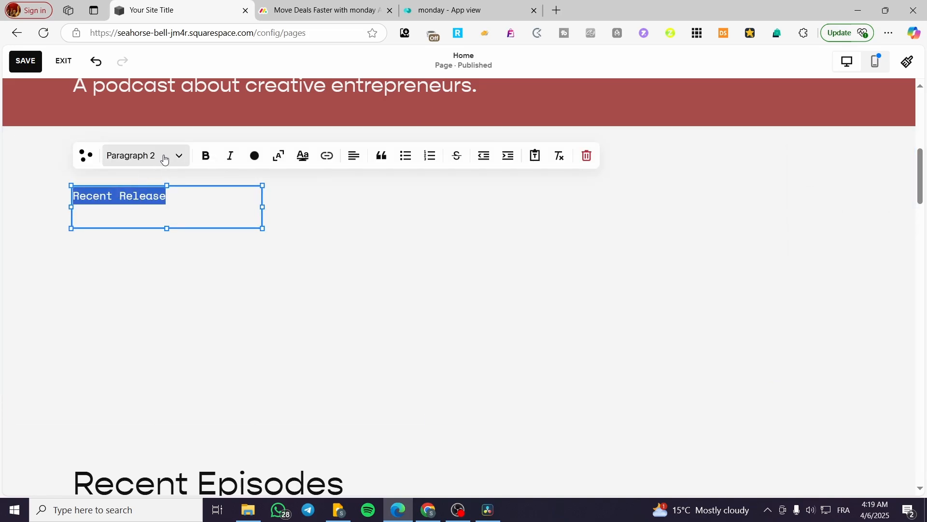
click(145, 155)
click(148, 217)
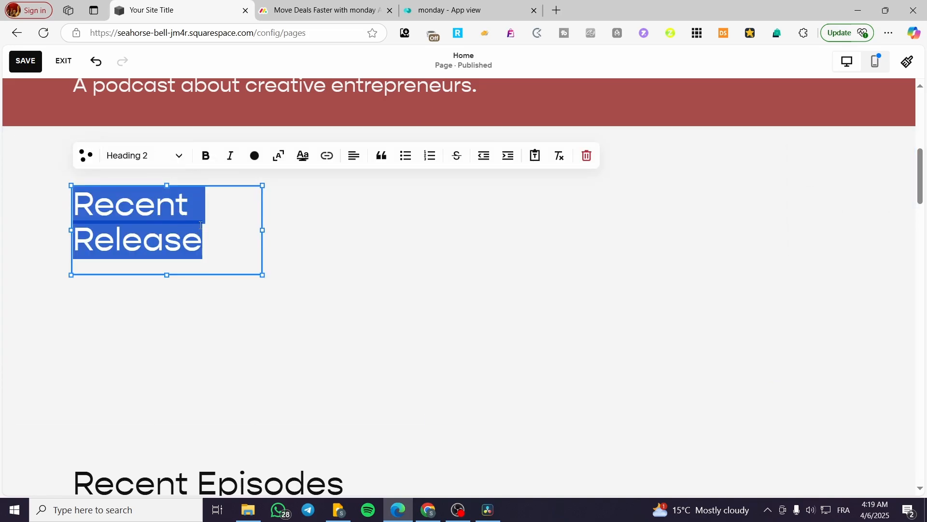
Widen the Recent Release text block so the heading fits on one line, and shorten it to the heading's height
drag(262, 230, 415, 257)
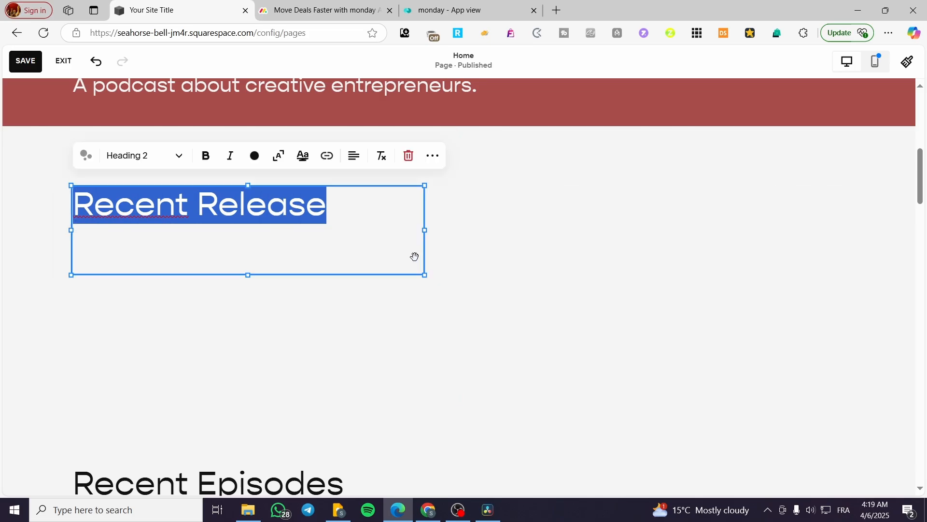
click(415, 256)
click(250, 257)
drag(247, 275, 236, 237)
click(369, 286)
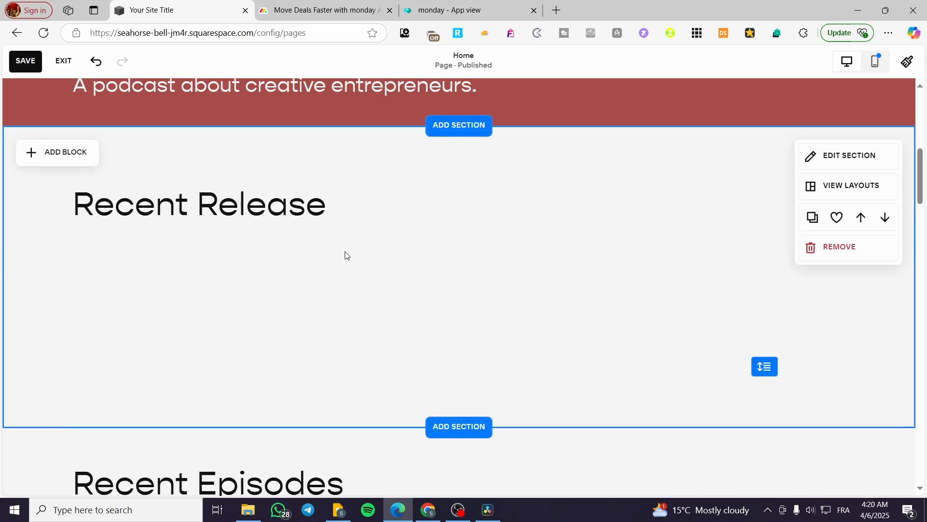
drag(336, 197, 329, 199)
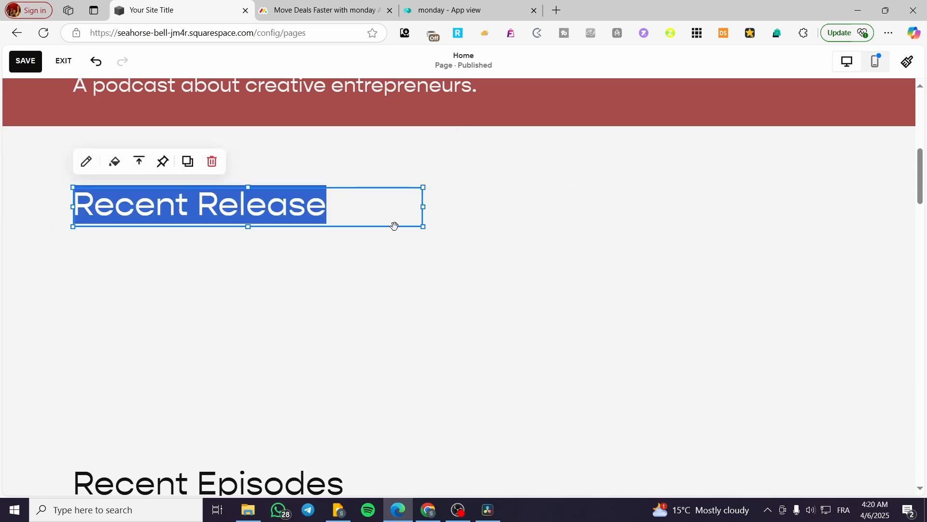
click(89, 181)
Add three image blocks of equal size in an evenly spaced row beneath the Recent Release heading
click(66, 155)
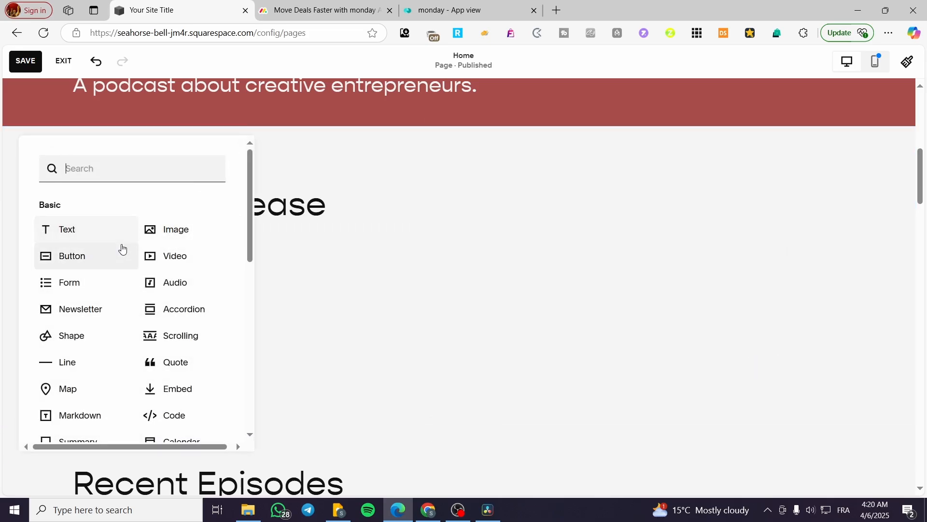
click(175, 235)
drag(197, 240, 749, 311)
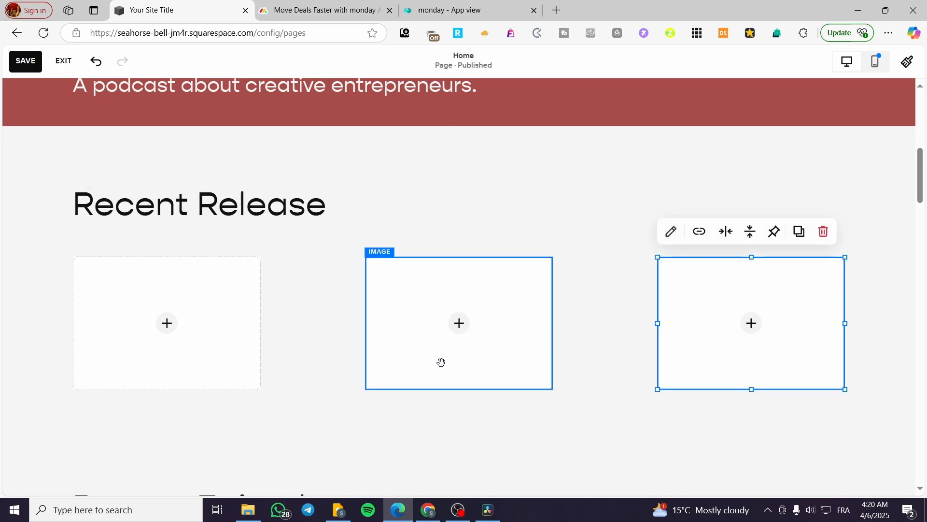
Stretch all three image blocks to seven grid rows tall and extend the section by three rows below them
click(175, 296)
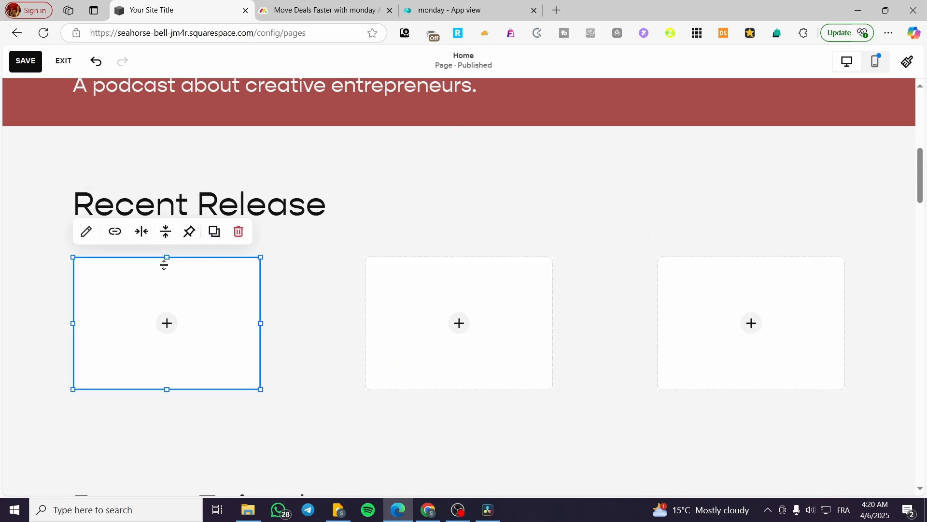
scroll(300, 289, down, 10)
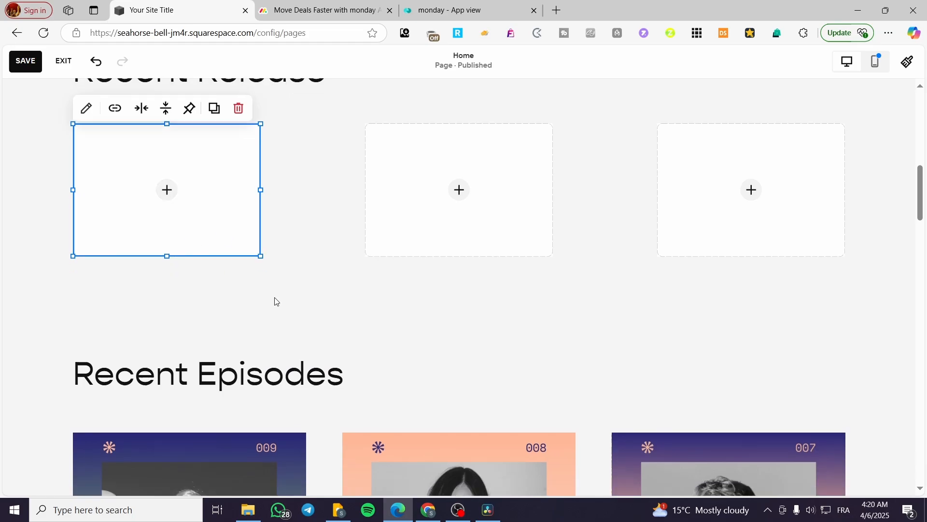
scroll(175, 268, up, 8)
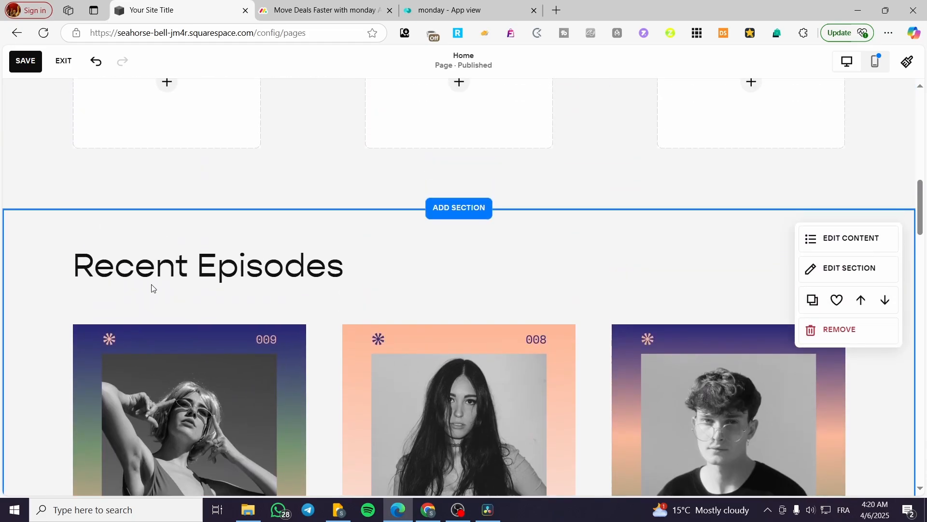
click(203, 217)
drag(162, 269, 169, 292)
click(434, 236)
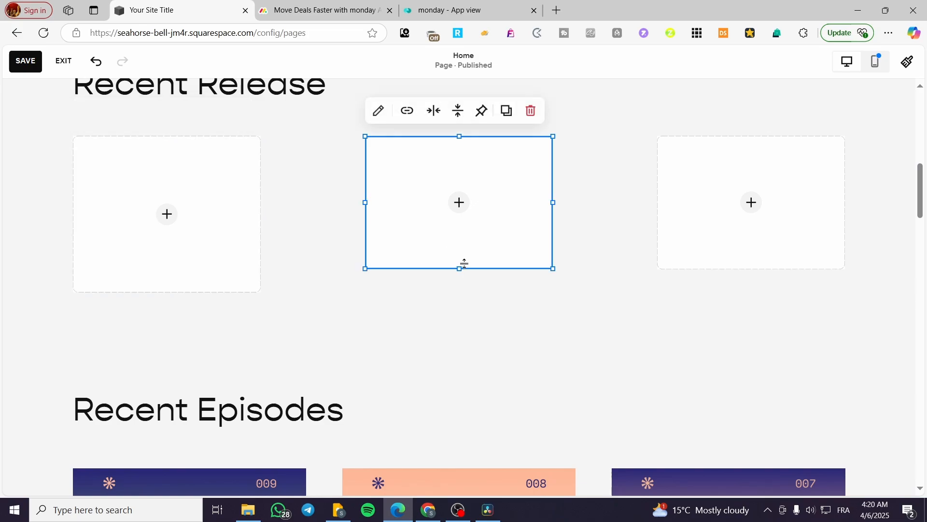
drag(460, 268, 459, 292)
click(792, 235)
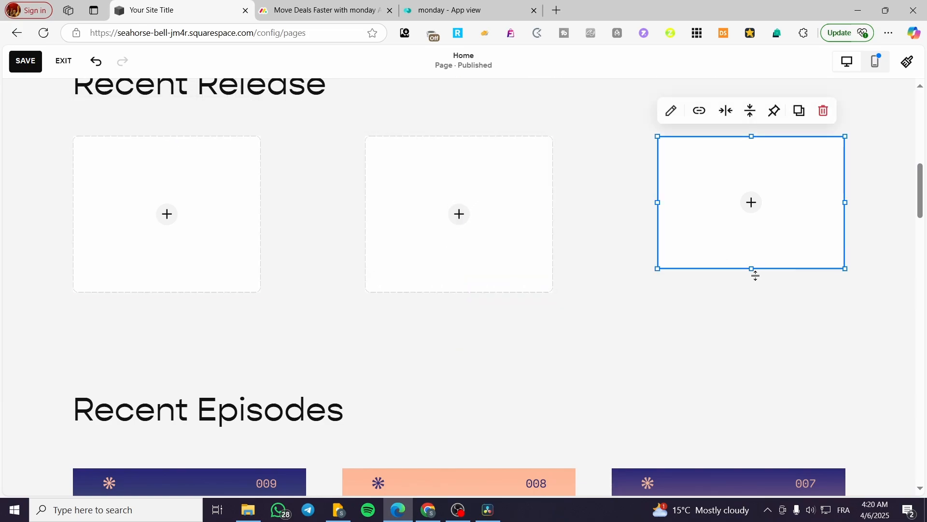
drag(754, 269, 762, 364)
click(583, 295)
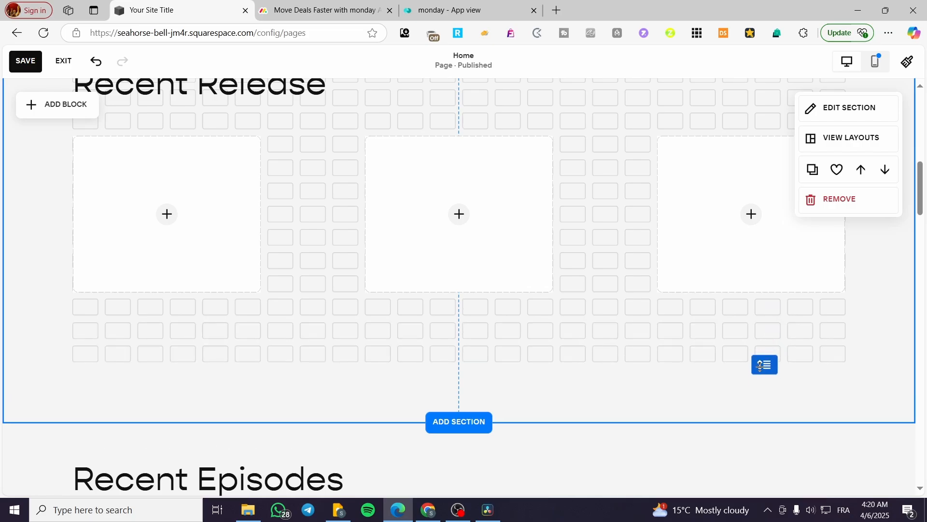
Compare the Recent Release image row with the layout and captions of the Recent Episodes cards
scroll(540, 288, down, 7)
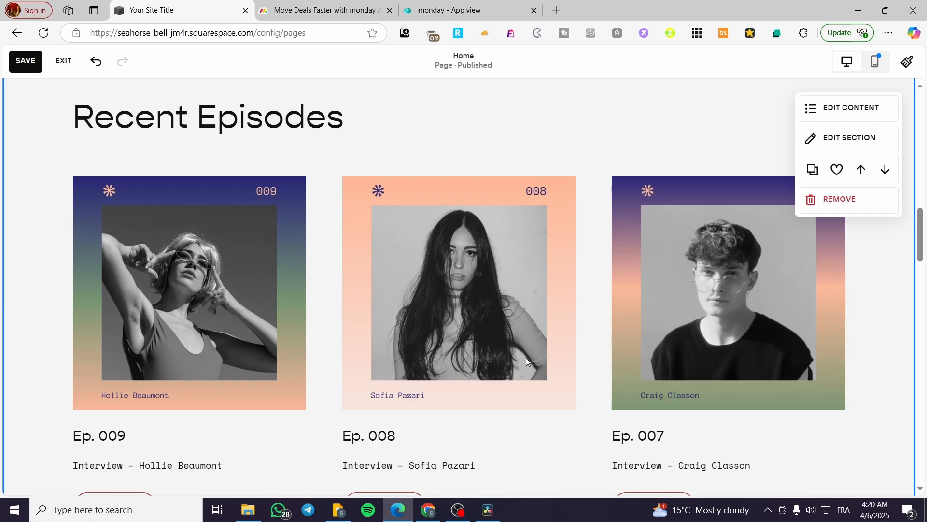
scroll(277, 361, up, 5)
scroll(269, 344, down, 4)
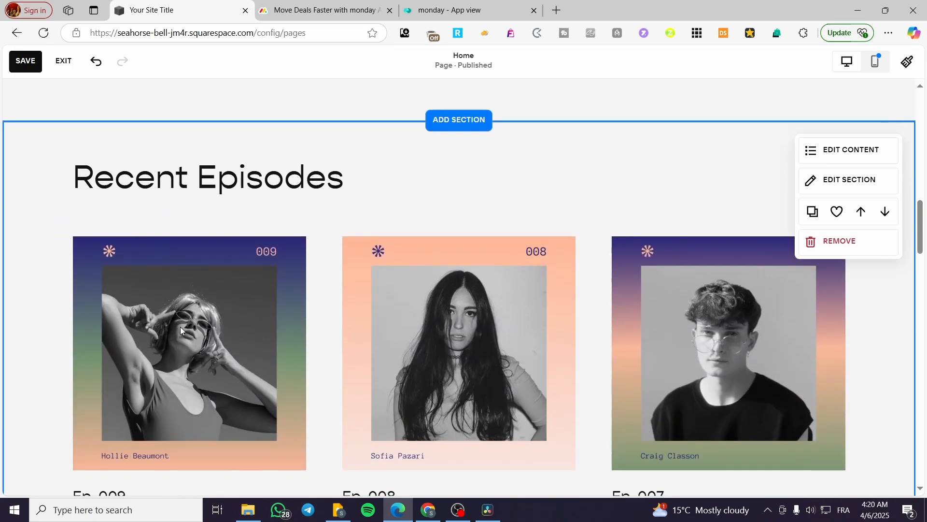
scroll(140, 392, up, 5)
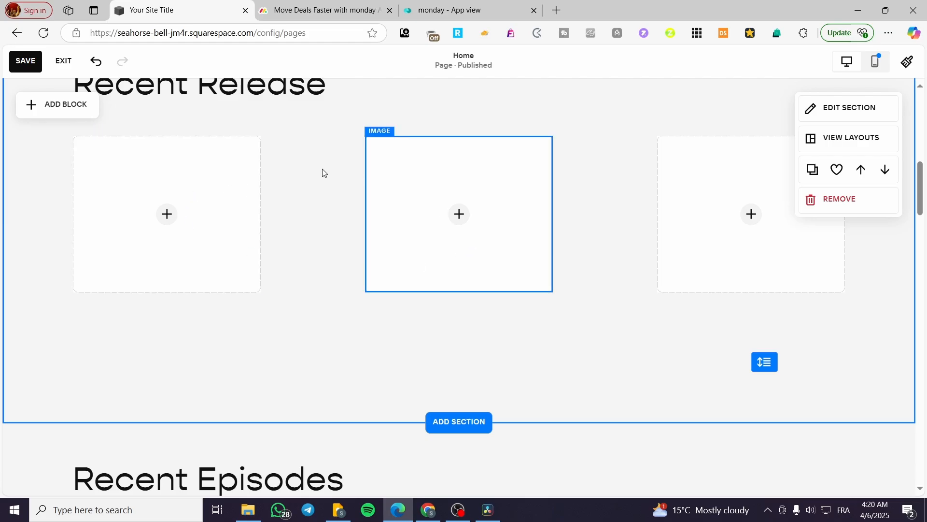
scroll(143, 201, down, 5)
scroll(191, 268, down, 3)
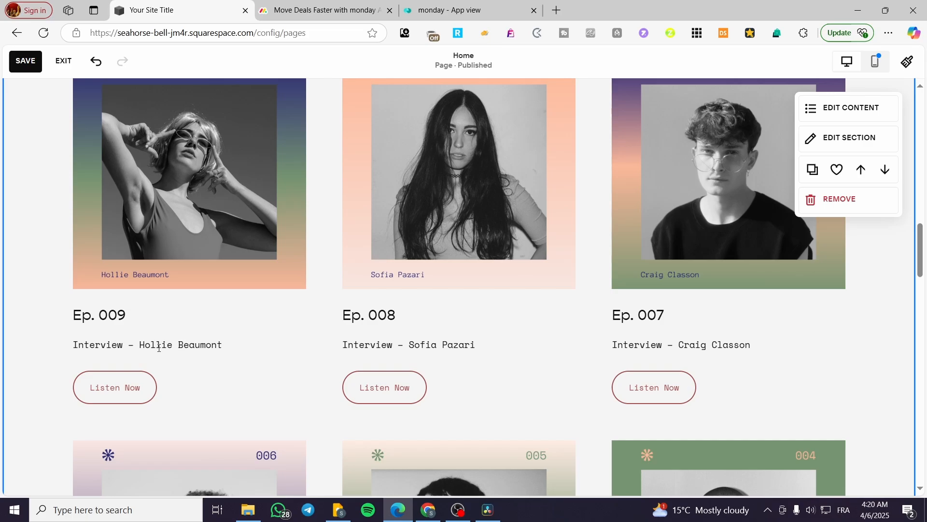
scroll(170, 347, up, 10)
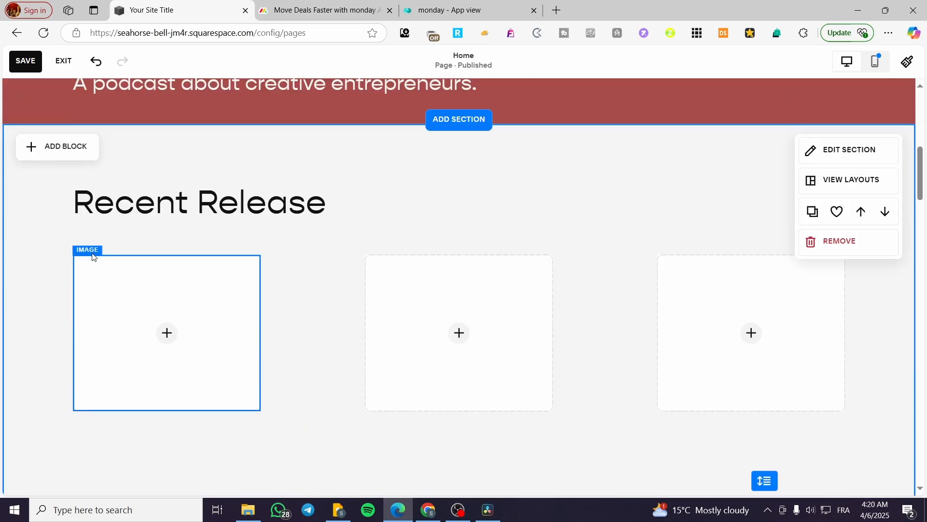
Add a text block and place it directly below the first image block in the Recent Release section
click(73, 155)
click(70, 228)
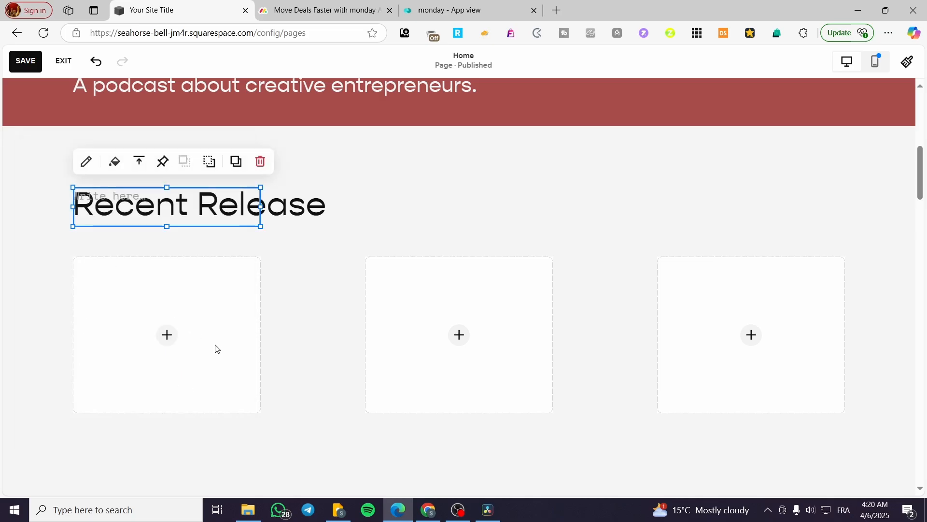
drag(121, 203, 154, 416)
drag(163, 452, 139, 433)
Enter the artist's name as the caption under the first image block and make it bold
click(129, 429)
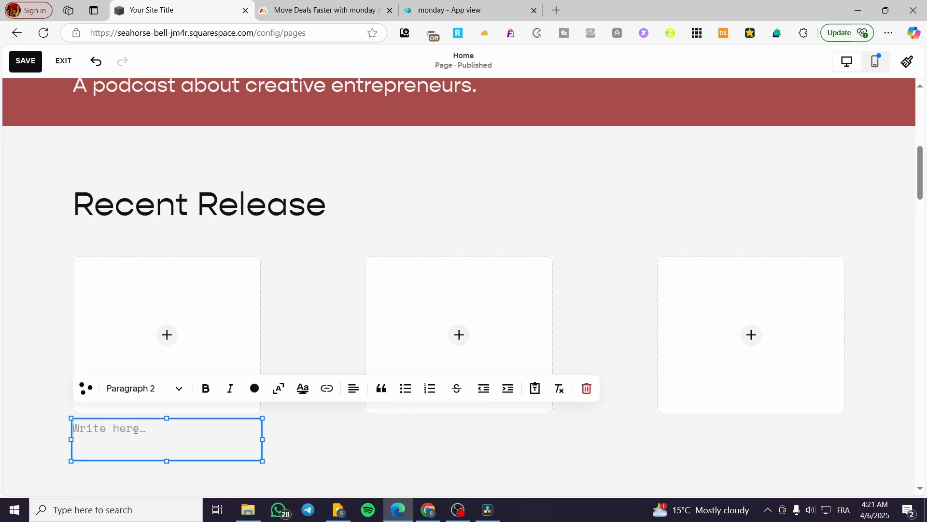
text(Jack Prod)
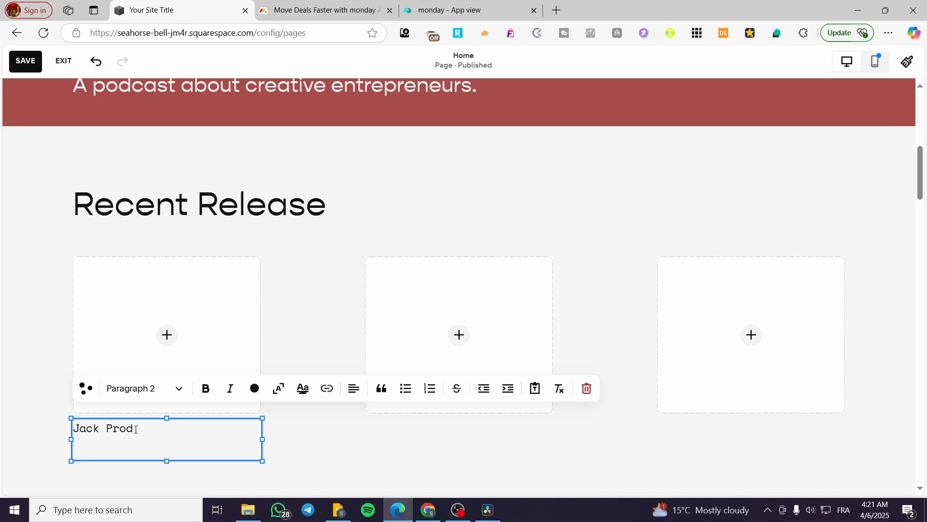
key(ctrl+a)
click(207, 393)
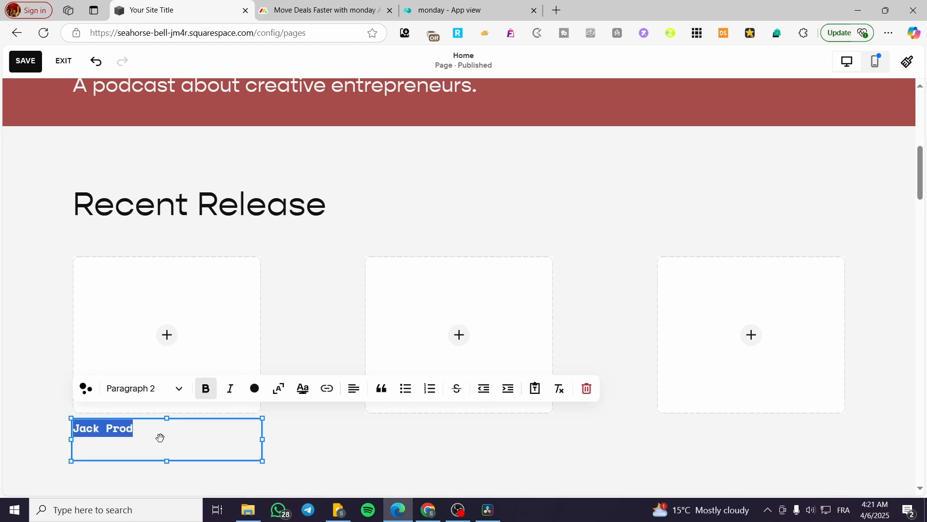
click(302, 450)
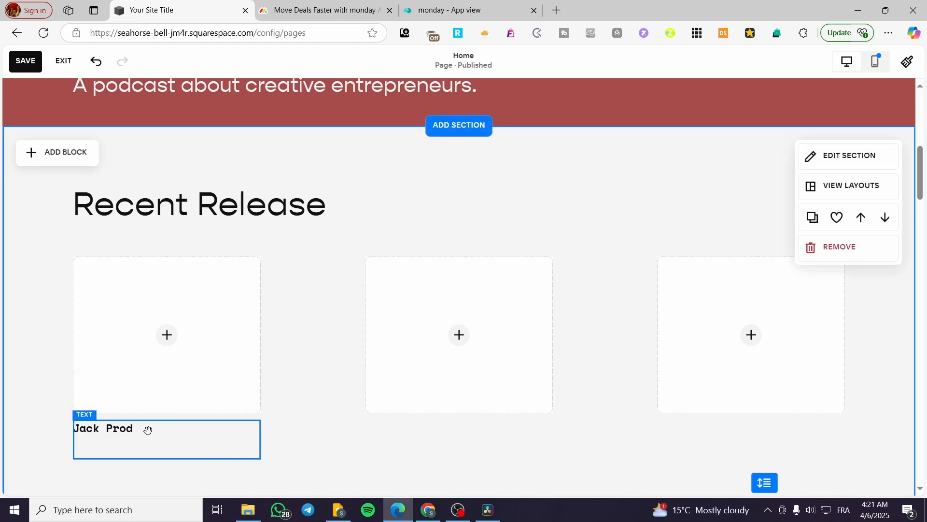
scroll(291, 398, down, 10)
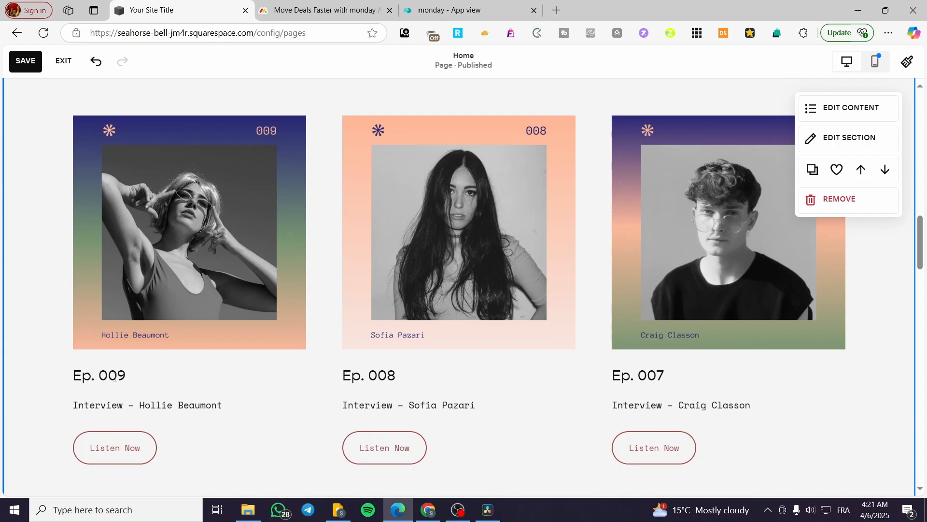
Replace the second word of the bold caption under the first Recent Release image with "Pop"
scroll(114, 377, up, 10)
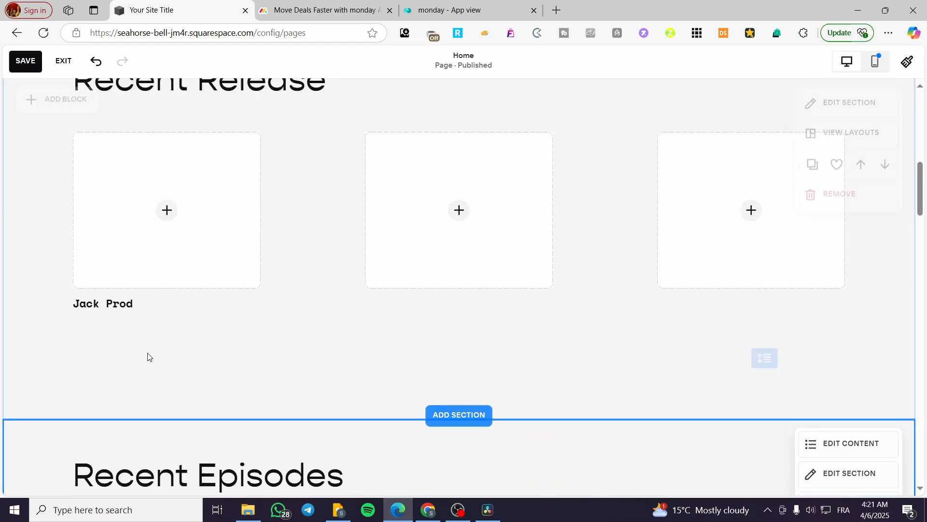
click(137, 319)
click(136, 309)
drag(136, 309, 104, 306)
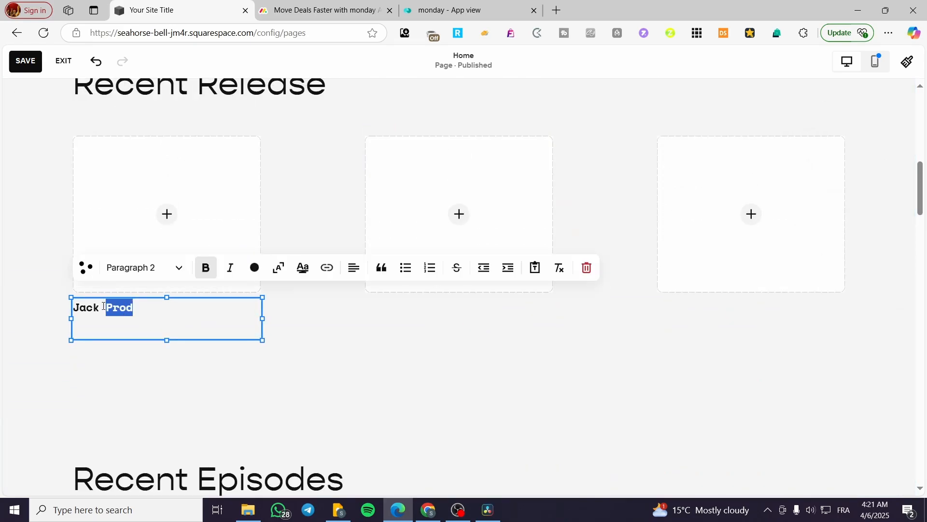
text(Po)
click(335, 319)
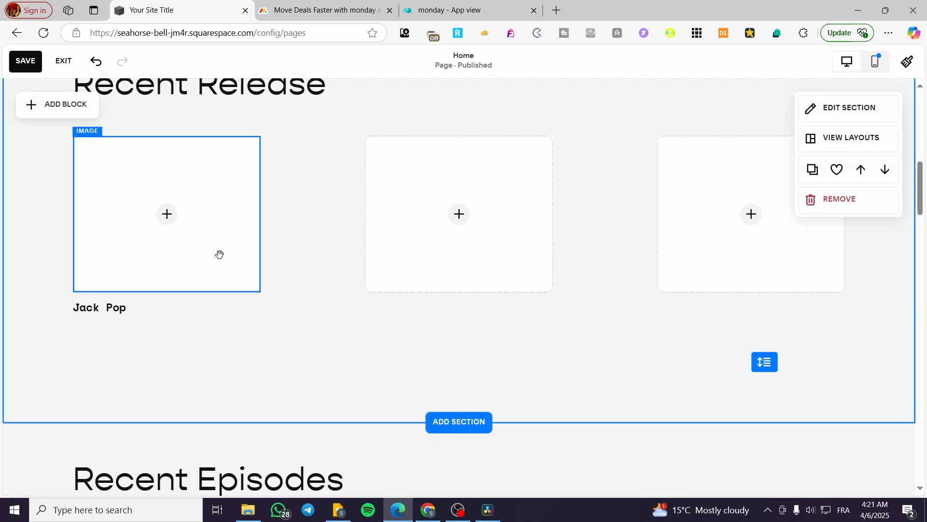
Duplicate the bold caption and place the copies directly below the second and third image blocks
click(104, 316)
click(114, 339)
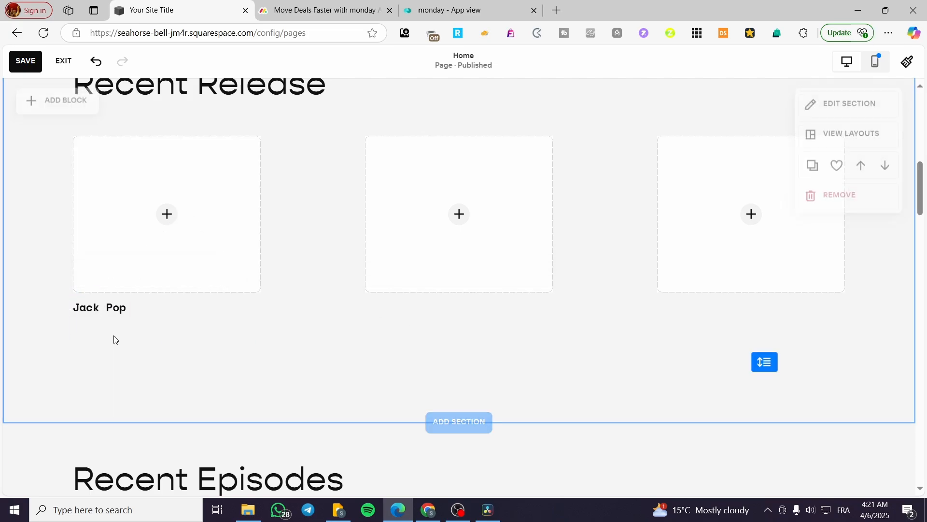
drag(161, 315, 717, 312)
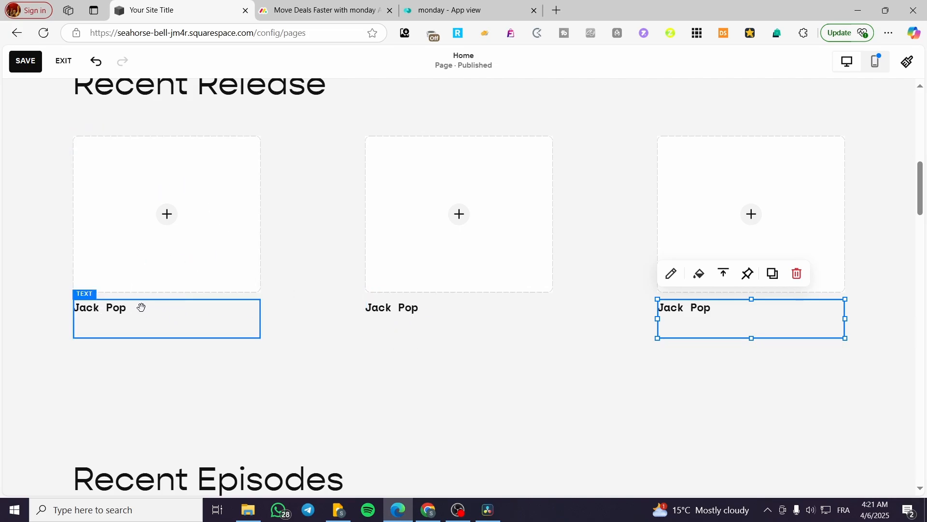
key(shift)
key(alt)
mouse_move(163, 314)
mouse_down()
mouse_move(164, 328)
mouse_move(161, 315)
mouse_up()
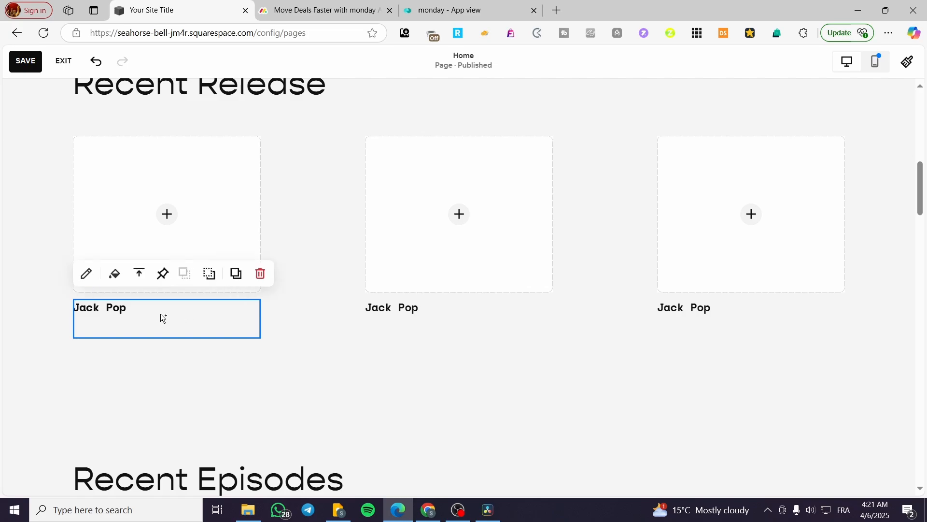
drag(150, 325, 146, 345)
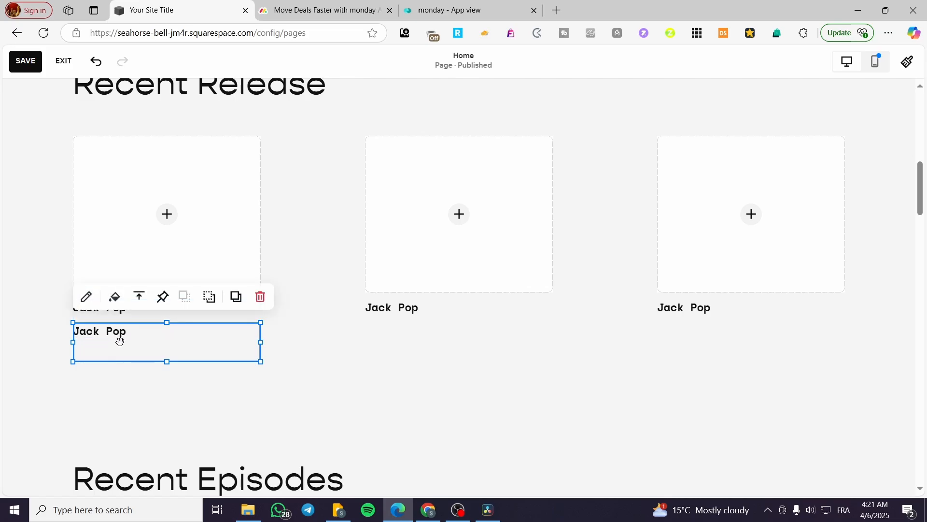
click(260, 296)
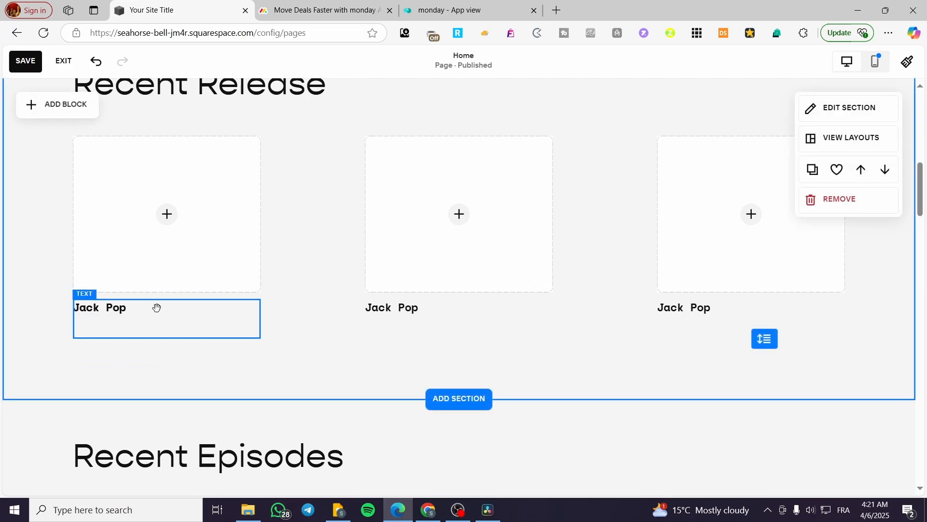
Check the Recent Episodes captions for reference and place a copy of the first image's caption directly beneath the original
scroll(265, 409, down, 1)
scroll(265, 410, down, 8)
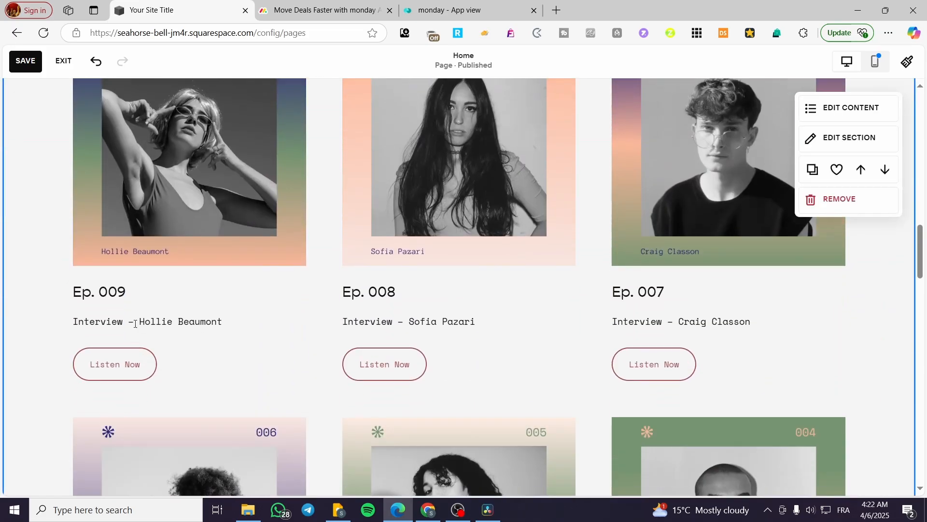
scroll(163, 331, up, 8)
click(114, 309)
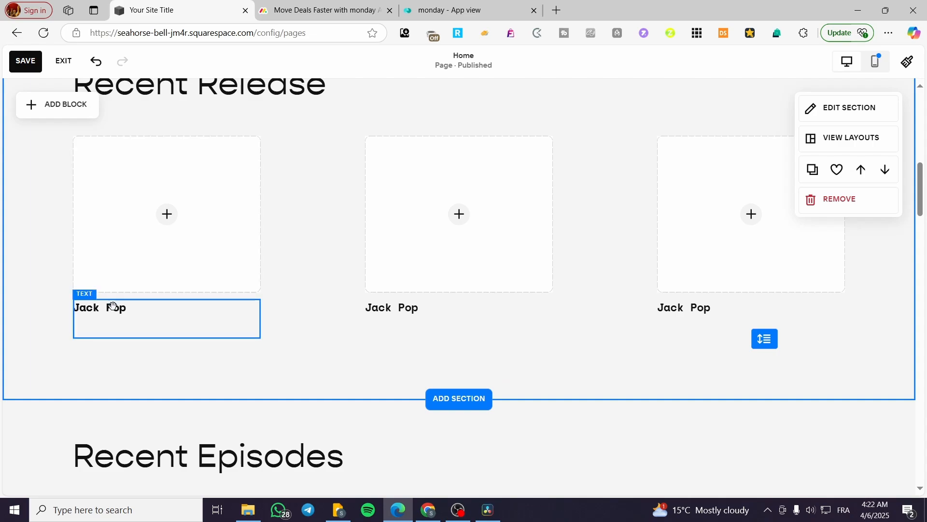
drag(112, 306, 110, 347)
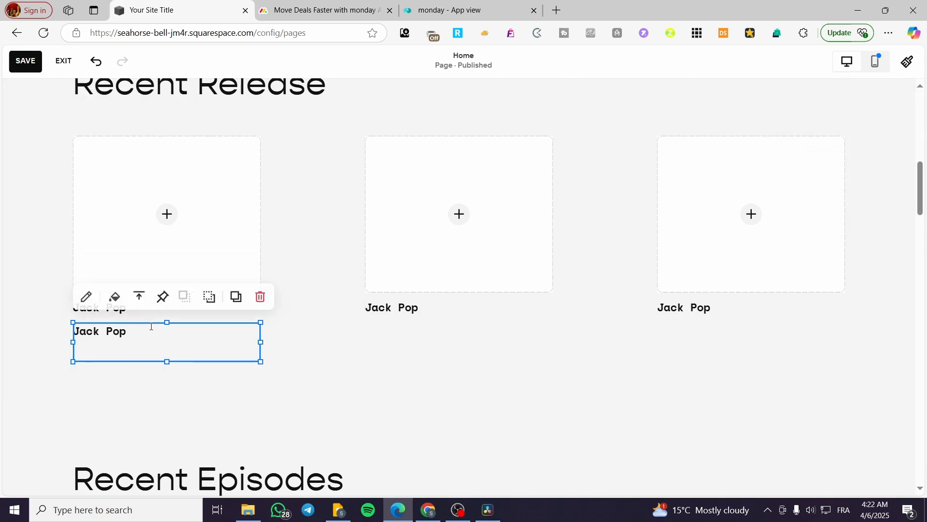
Format the copied second caption line under the first image as Paragraph 3 and remove its bold
triple_click(123, 331)
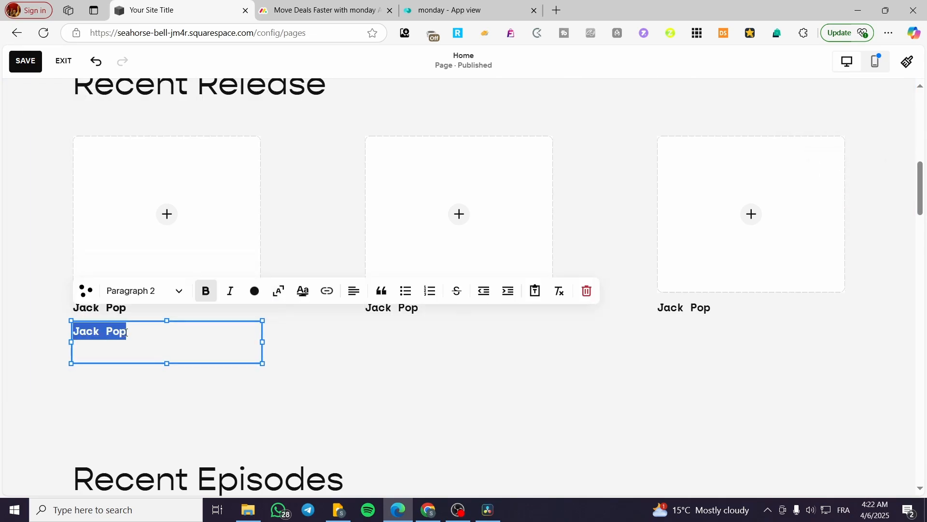
click(169, 292)
scroll(150, 437, down, 1)
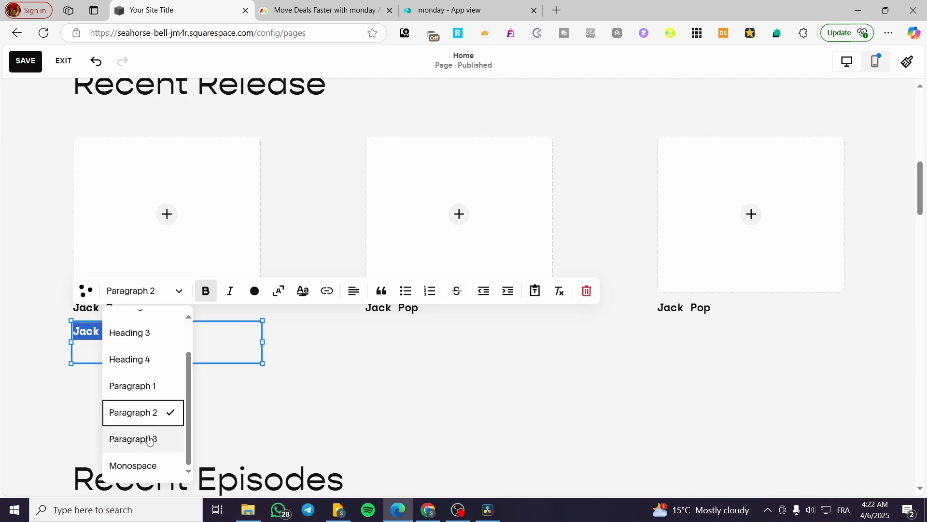
click(149, 440)
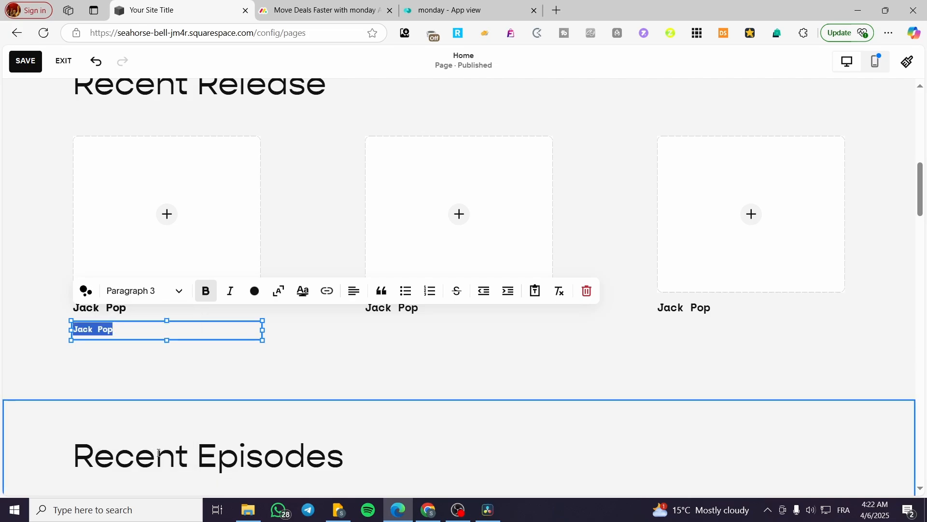
click(206, 292)
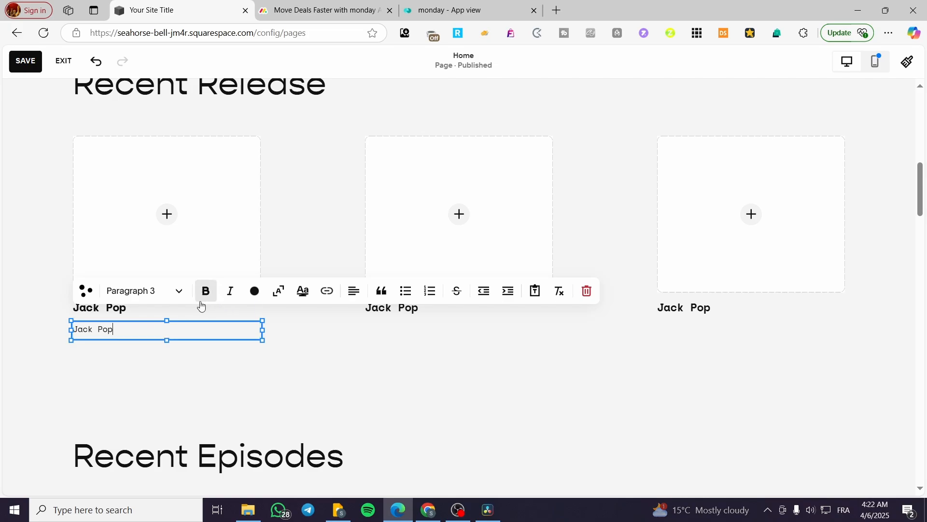
click(254, 393)
Replace the text of the smaller second caption line with "Jack-Rotation"
click(117, 331)
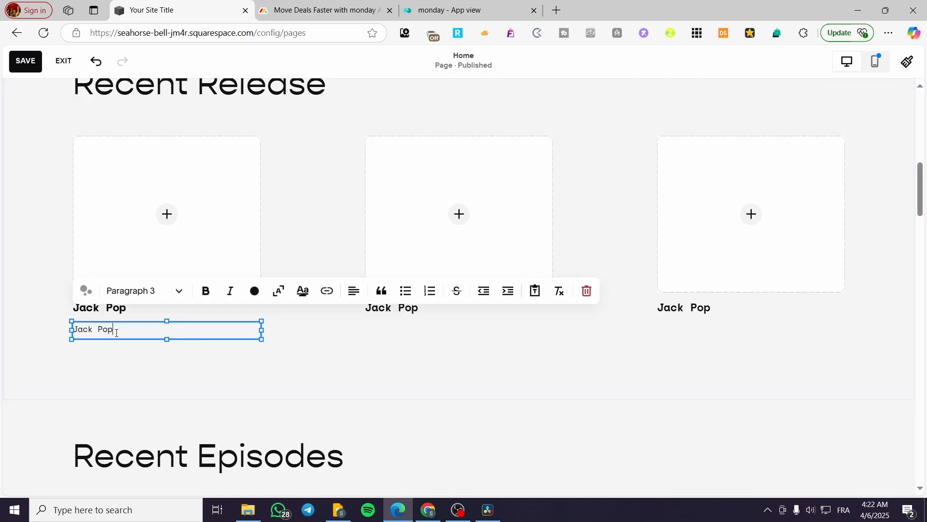
drag(117, 331, 72, 329)
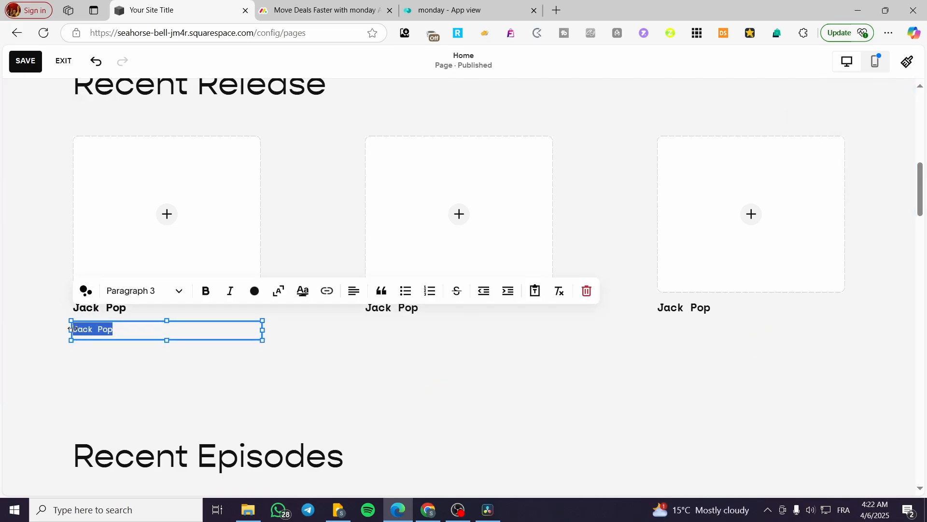
key(BackSpace)
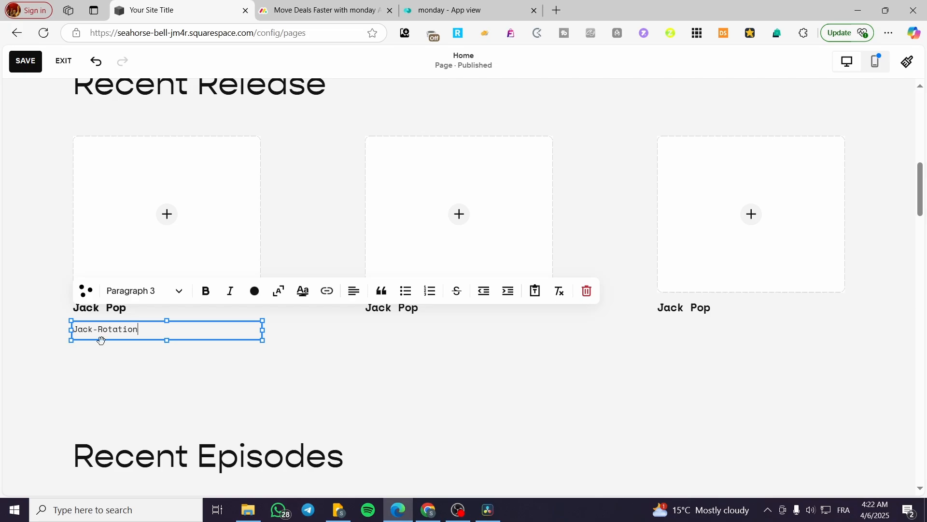
click(207, 368)
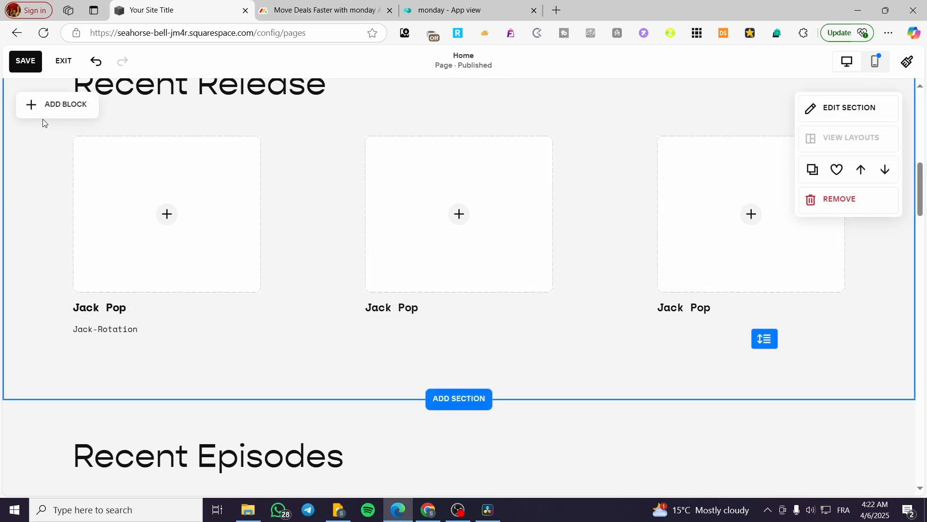
Add a button block to the Recent Release section and place it below the first image's two captions
click(72, 104)
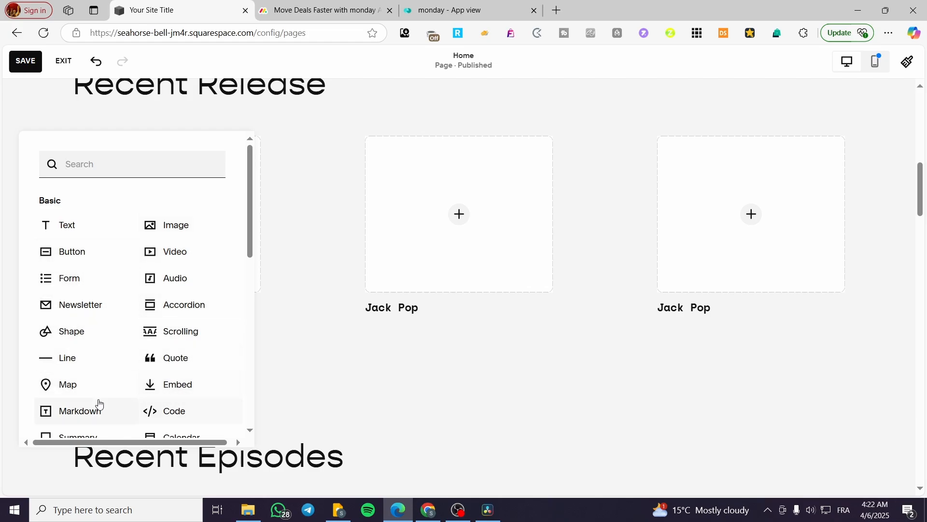
click(76, 252)
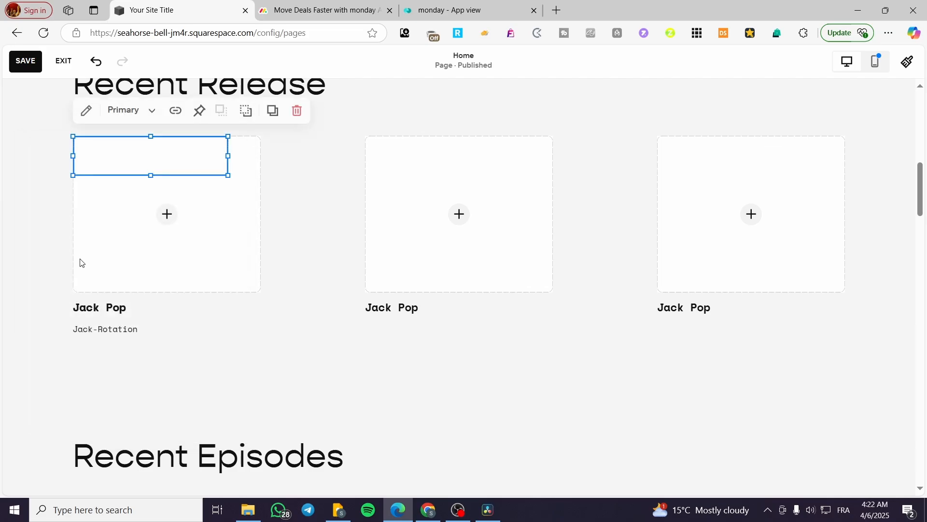
drag(151, 160, 180, 366)
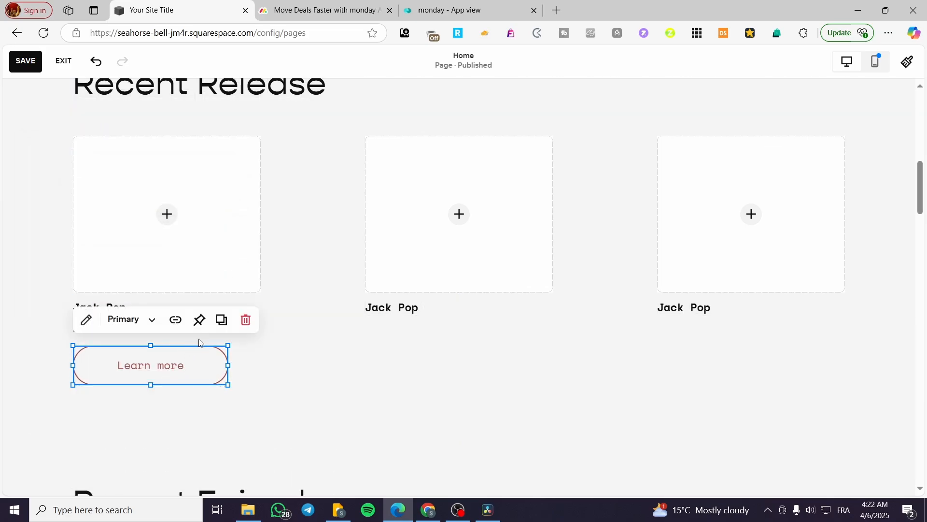
Narrow the button so it is centred under the first image and copy it under the second and third images
drag(228, 386, 753, 366)
key(ctrl+v)
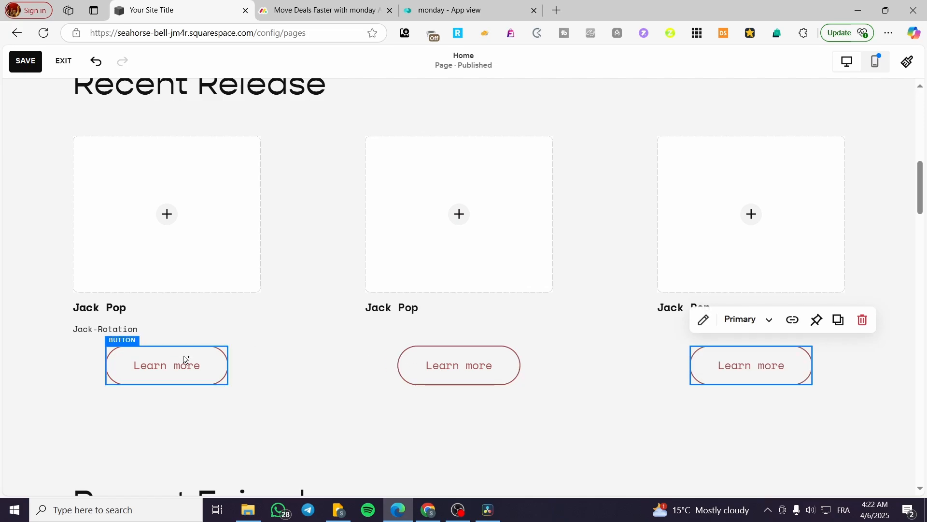
Change the text of the button under the first image to "Download"
click(173, 361)
click(174, 363)
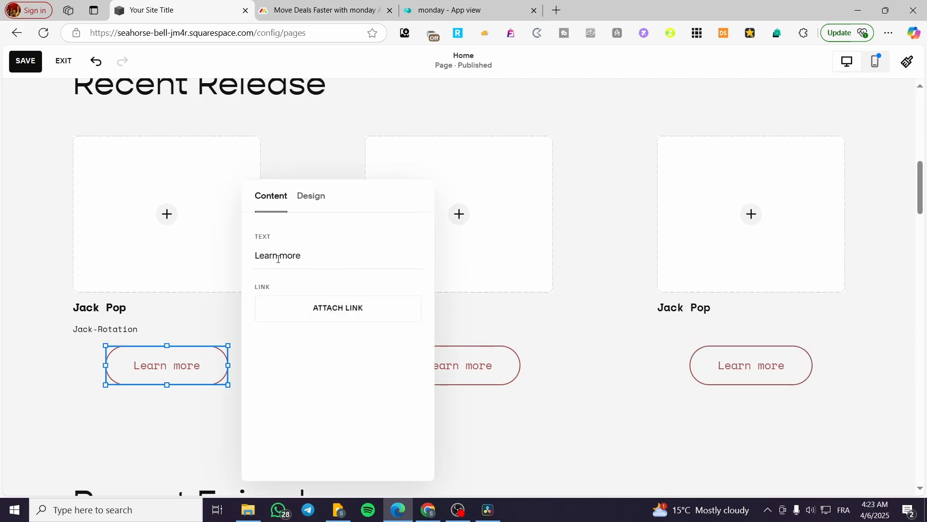
drag(307, 264, 255, 256)
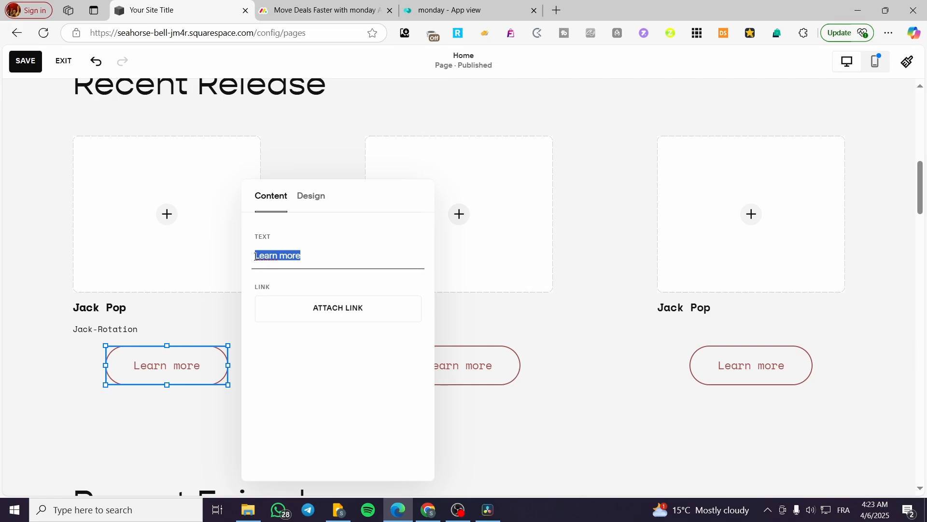
text(Download)
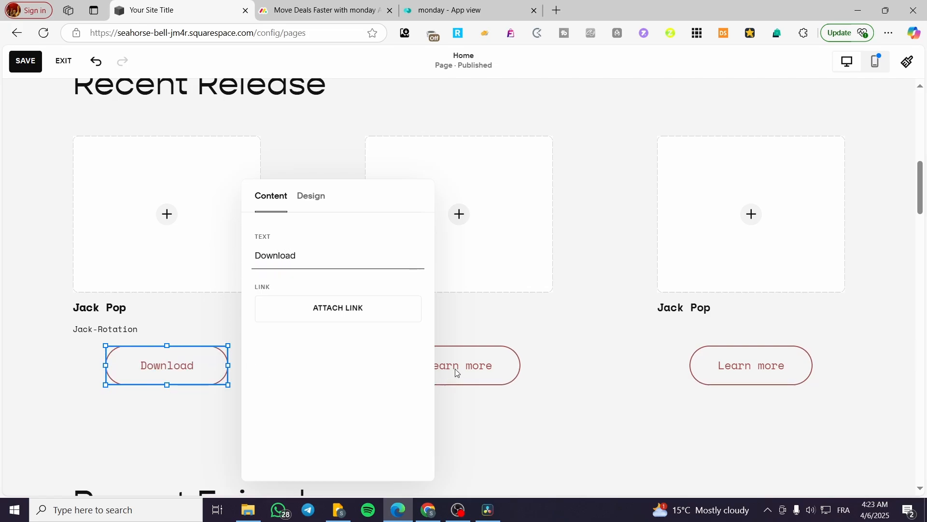
Change the text of the button under the second image to "Download"
click(456, 372)
click(455, 365)
click(456, 365)
click(610, 258)
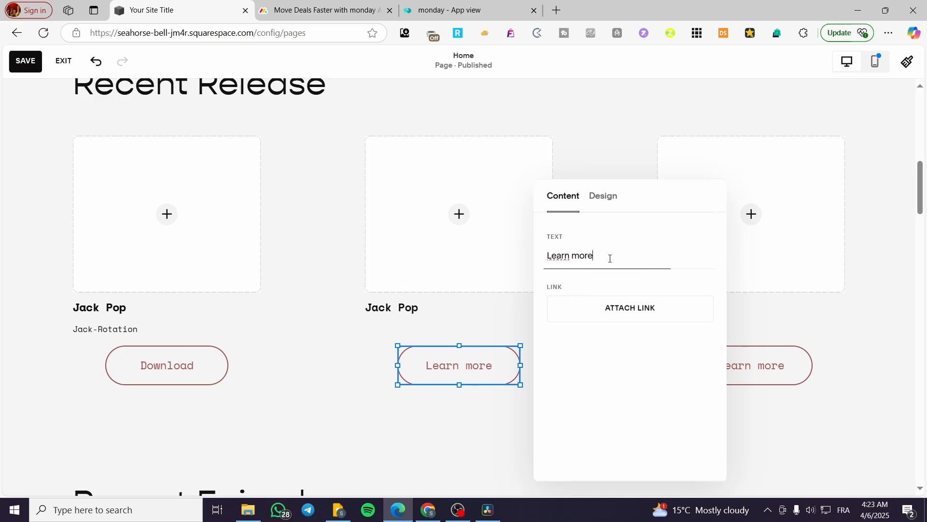
triple_click(609, 258)
text(Download)
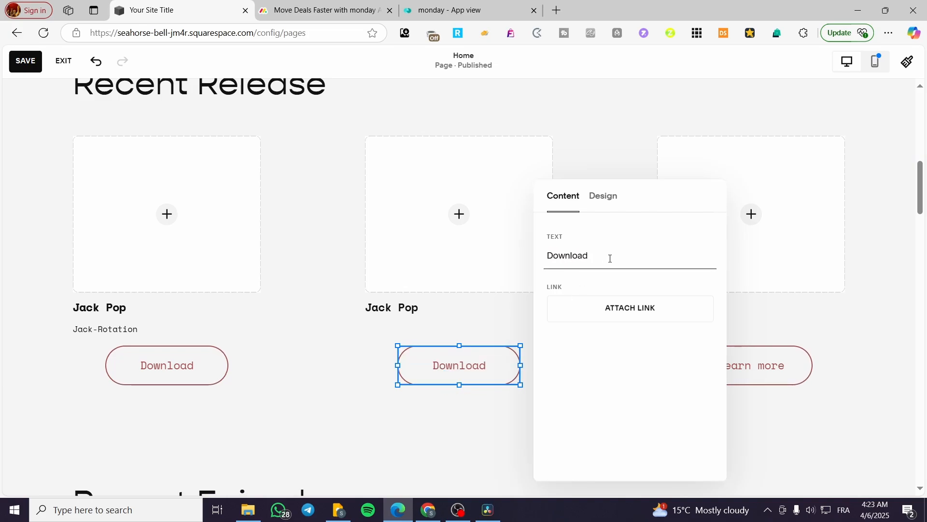
Copy the second button's "Download" text and use it as the label of the button under the third image
triple_click(609, 259)
key(ctrl+c)
double_click(770, 364)
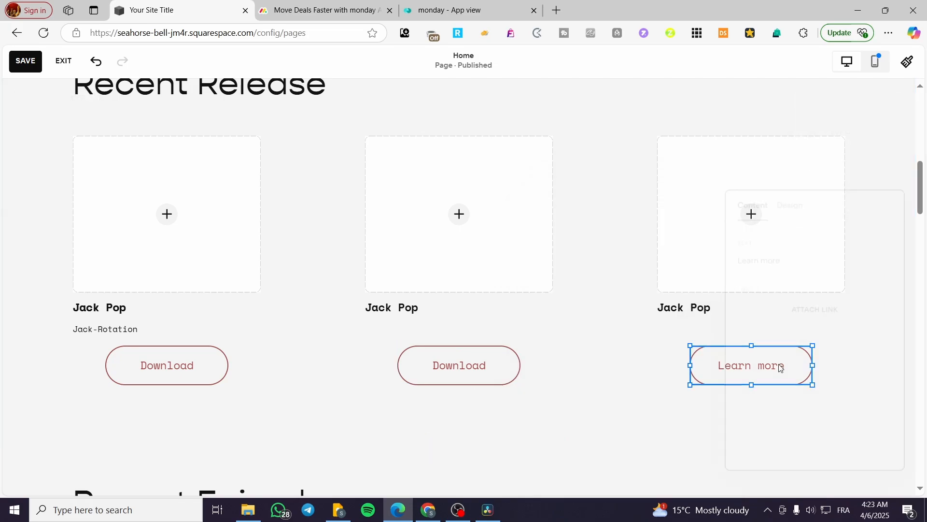
click(788, 260)
key(ctrl+a)
key(ctrl+v)
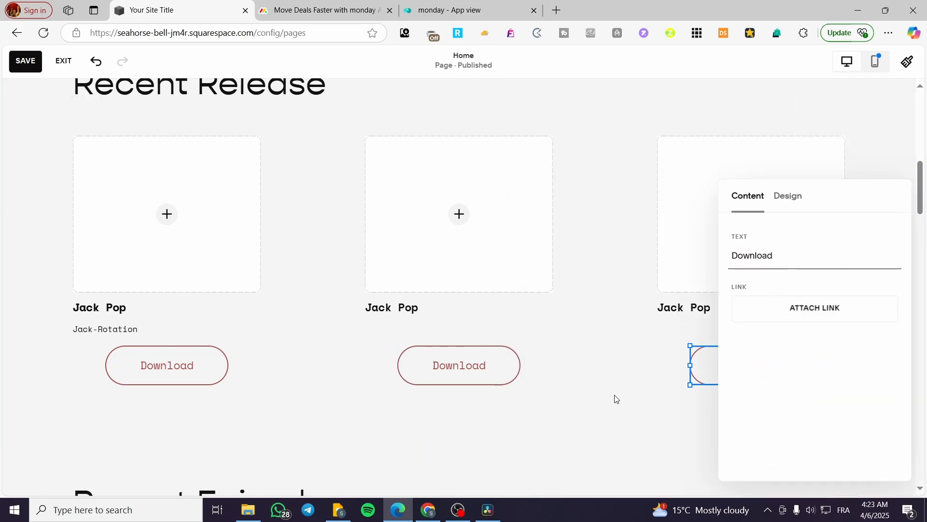
click(616, 399)
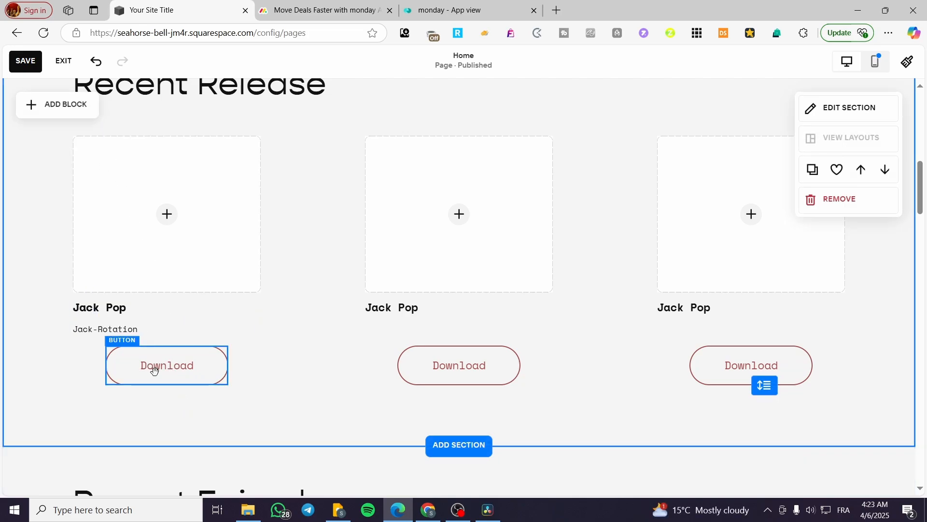
Save the home page changes and exit the page editor
click(25, 61)
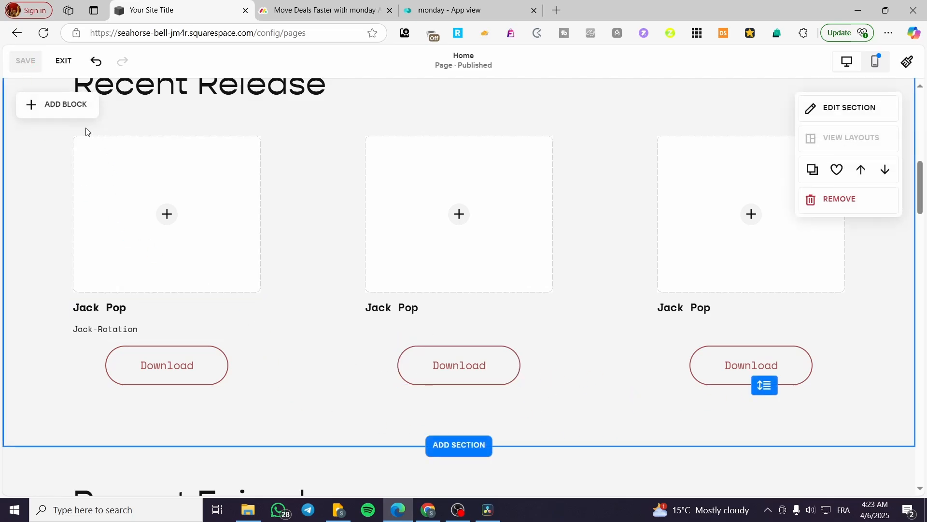
click(63, 61)
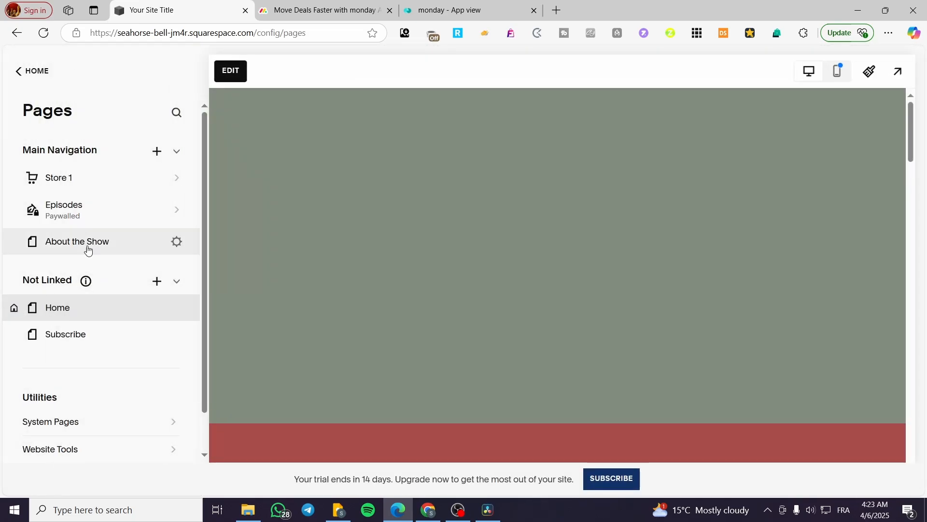
Open the Store 1 page and look through its product listing
click(87, 183)
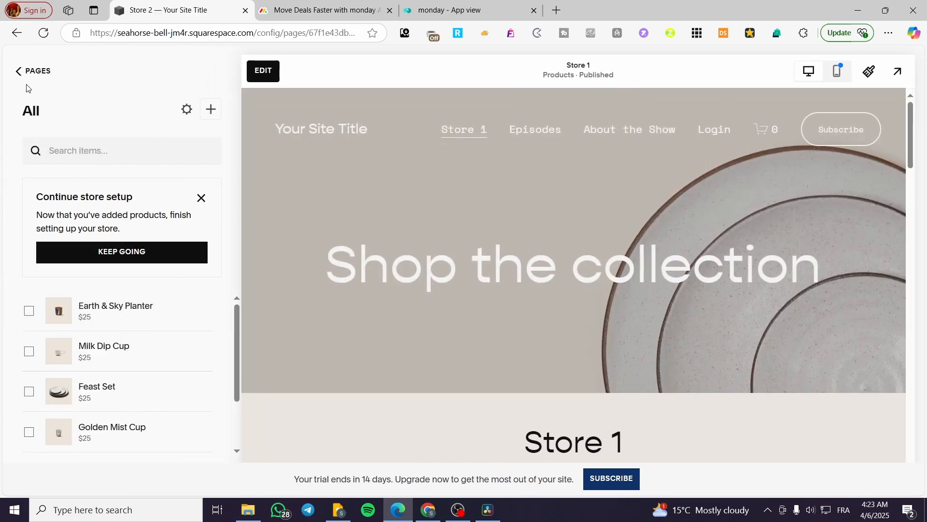
scroll(461, 268, down, 6)
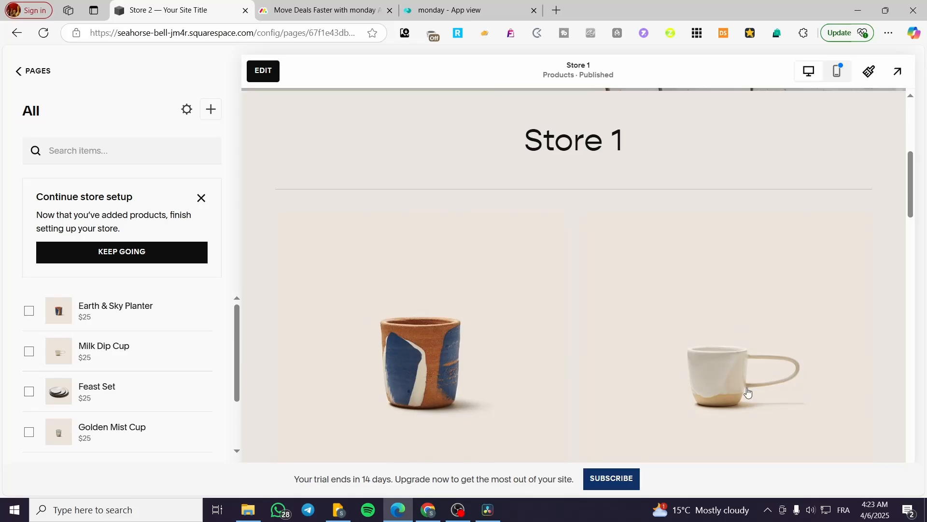
Open the Earth & Sky Planter product and compare the available product detail page layouts, leaving the layout choice unchanged
scroll(454, 325, down, 5)
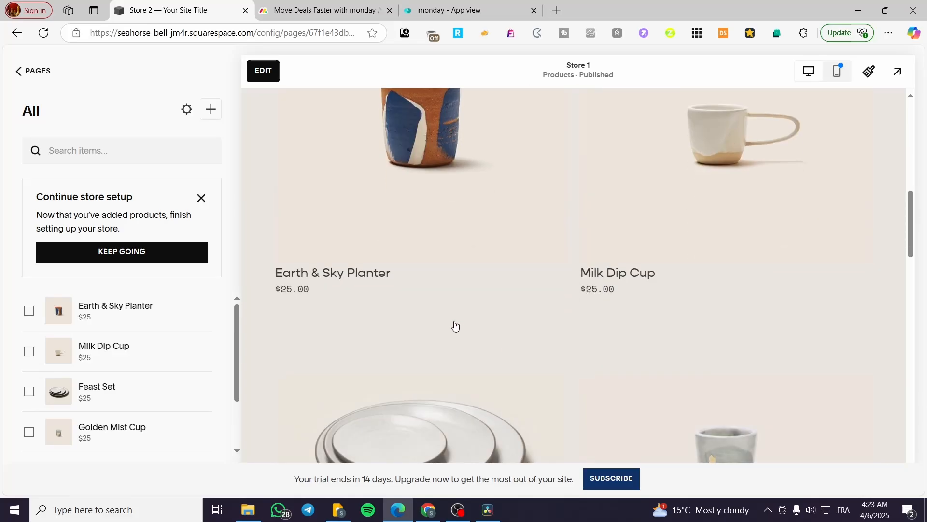
click(119, 320)
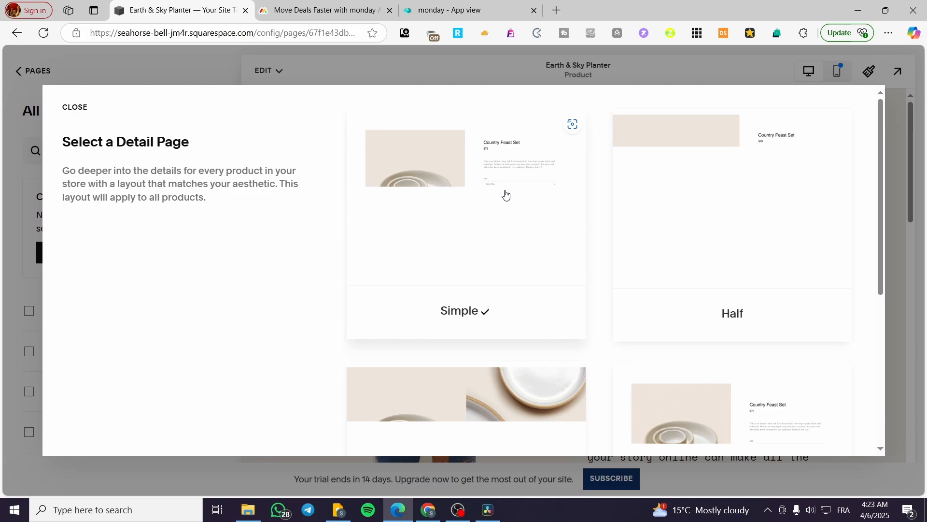
scroll(499, 198, down, 3)
scroll(821, 287, down, 2)
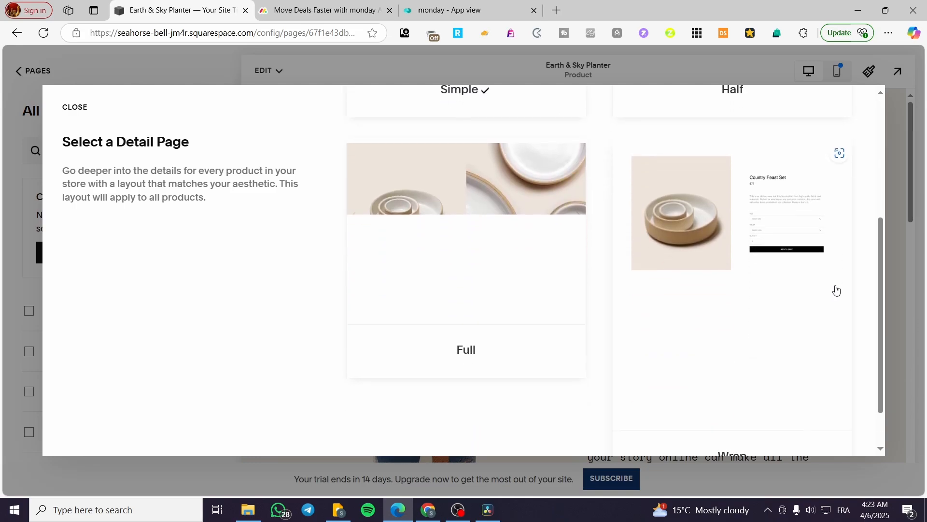
scroll(718, 188, up, 5)
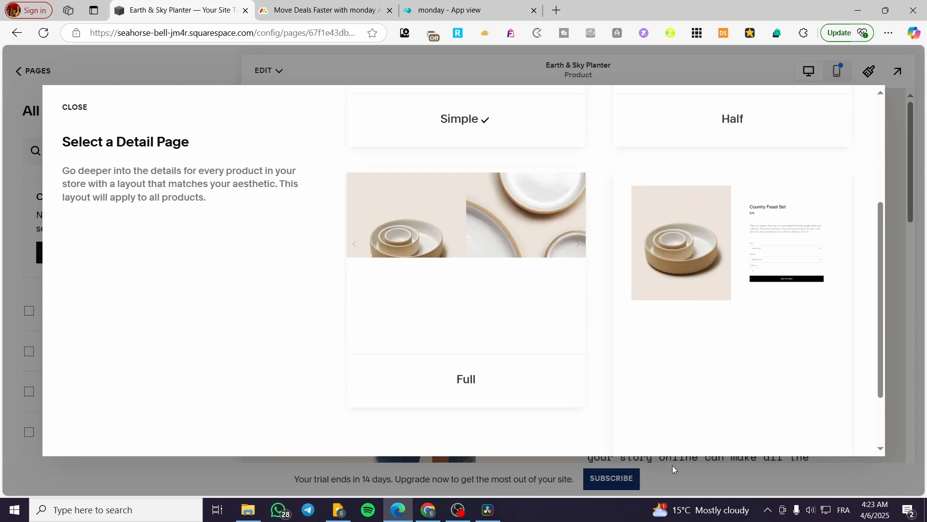
scroll(559, 359, down, 3)
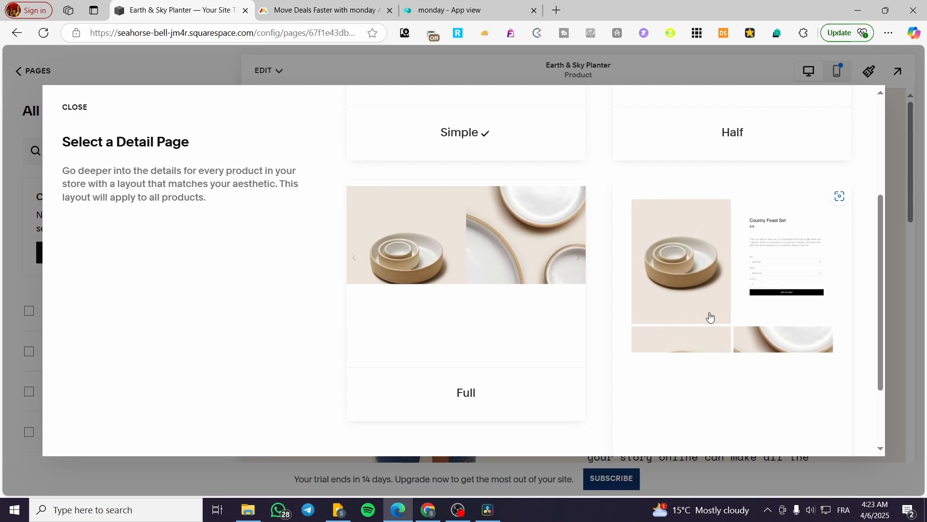
scroll(710, 317, down, 1)
scroll(731, 435, up, 1)
scroll(734, 362, down, 2)
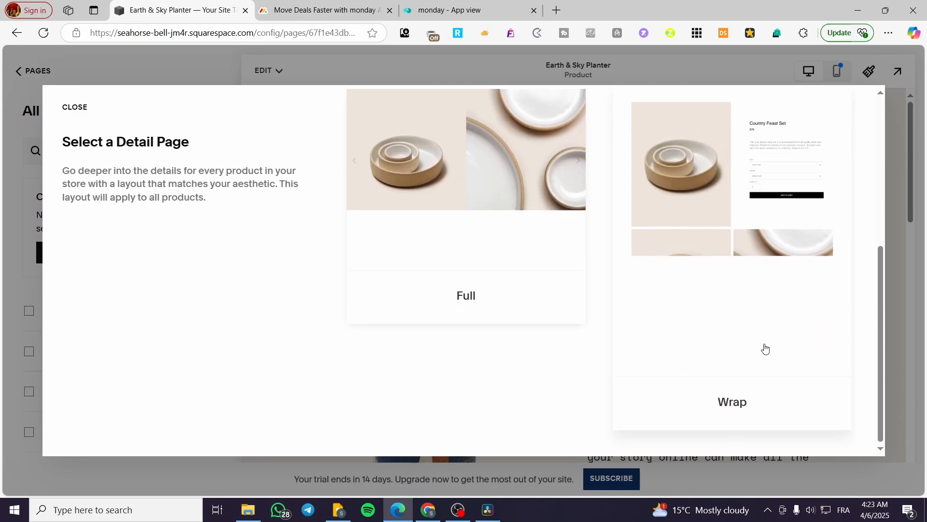
scroll(762, 348, up, 1)
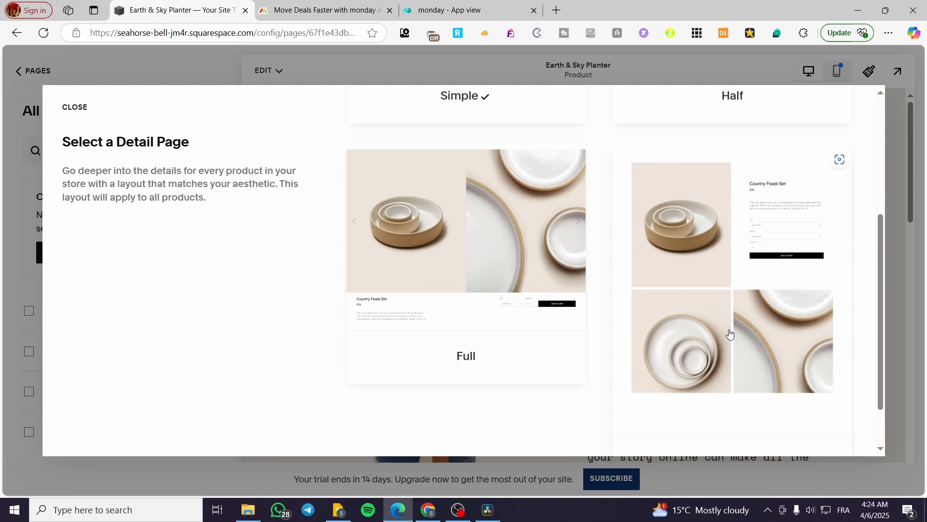
scroll(693, 390, up, 3)
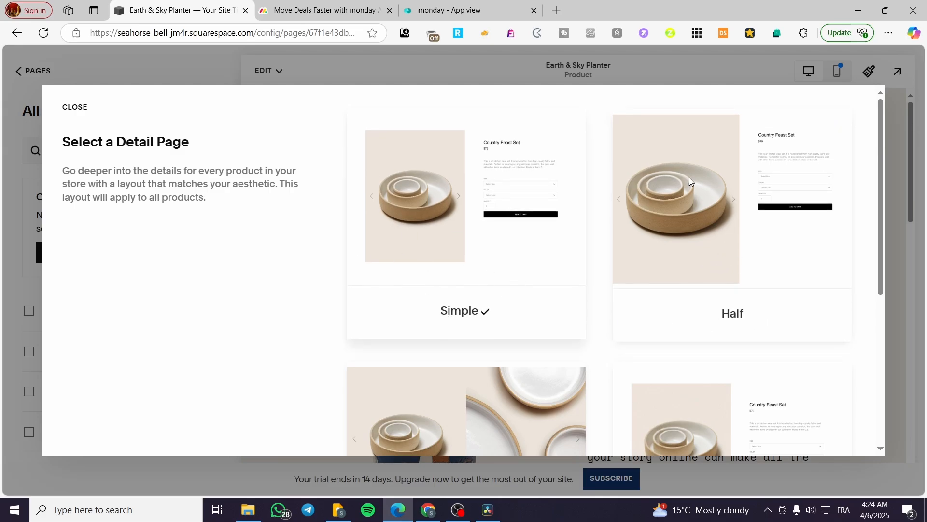
click(897, 143)
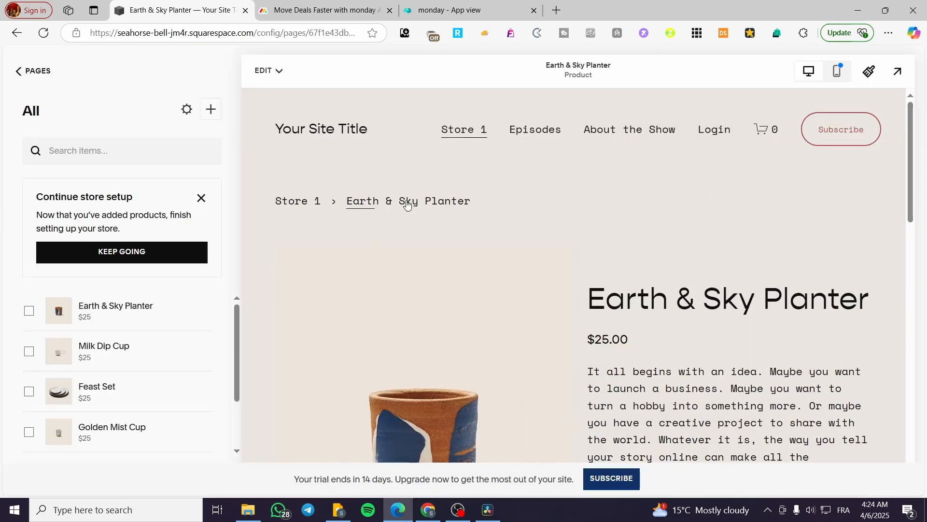
Leave the store page for the Products & Services area and start creating a new Download product
click(38, 70)
click(29, 71)
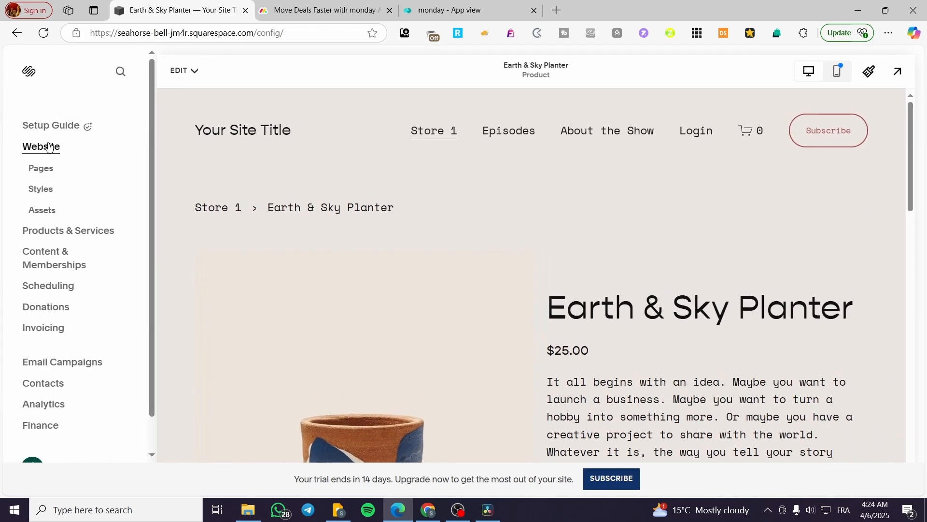
click(67, 231)
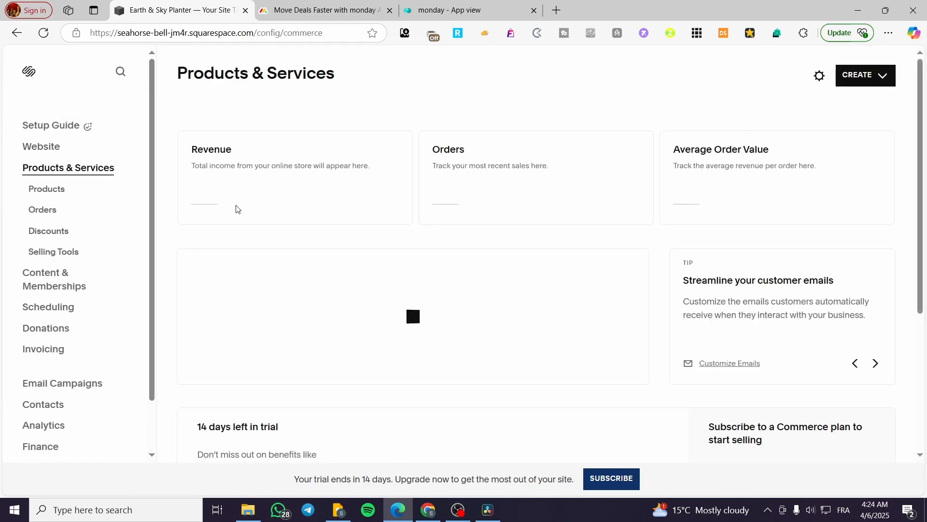
click(854, 75)
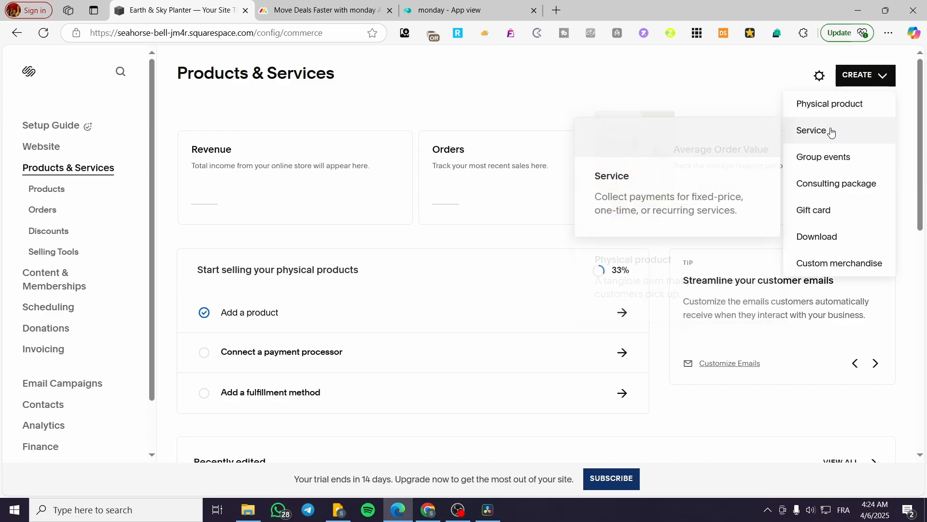
click(835, 239)
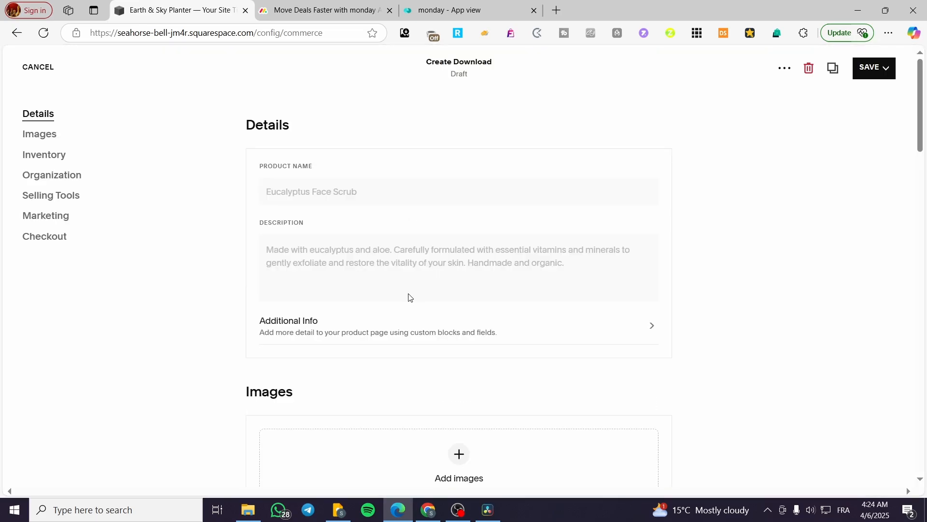
Name the new download product "Jacks - Rotation"
click(407, 190)
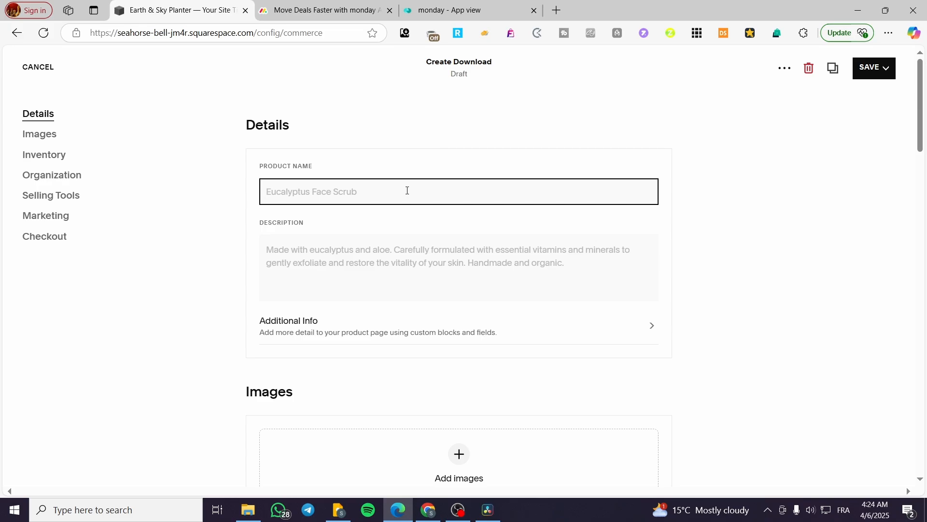
text(Jack Rotation)
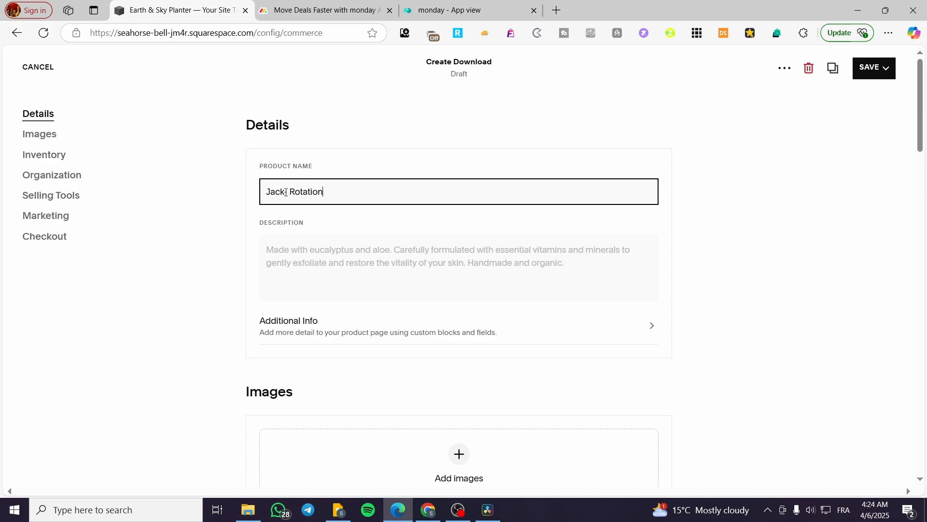
click(286, 192)
text(-)
click(284, 194)
text(s)
Copy the product name "Jacks - Rotation" into the download's description
click(358, 263)
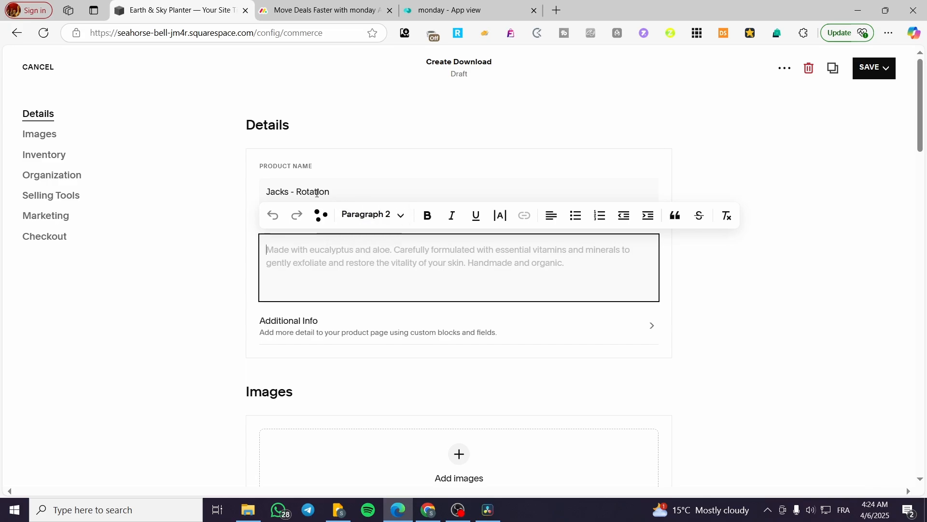
drag(333, 192, 259, 195)
key(ctrl+c)
click(269, 250)
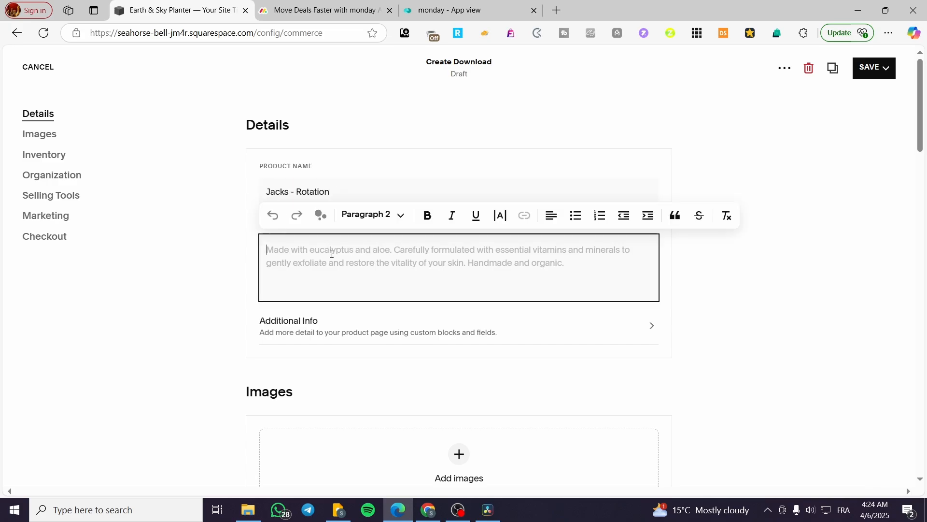
key(ctrl+v)
Set the download's price to $9.99 and put it on sale at $5.99
scroll(309, 313, down, 4)
scroll(319, 311, down, 1)
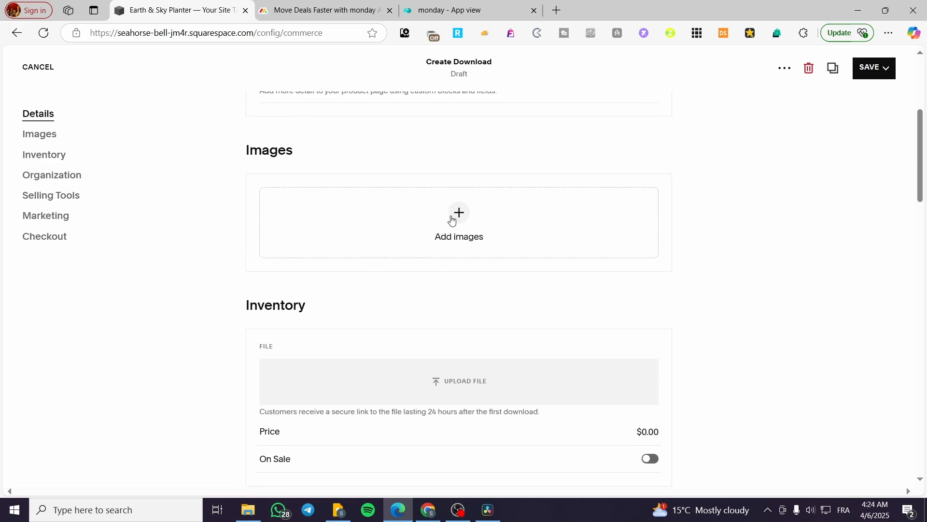
scroll(435, 285, down, 2)
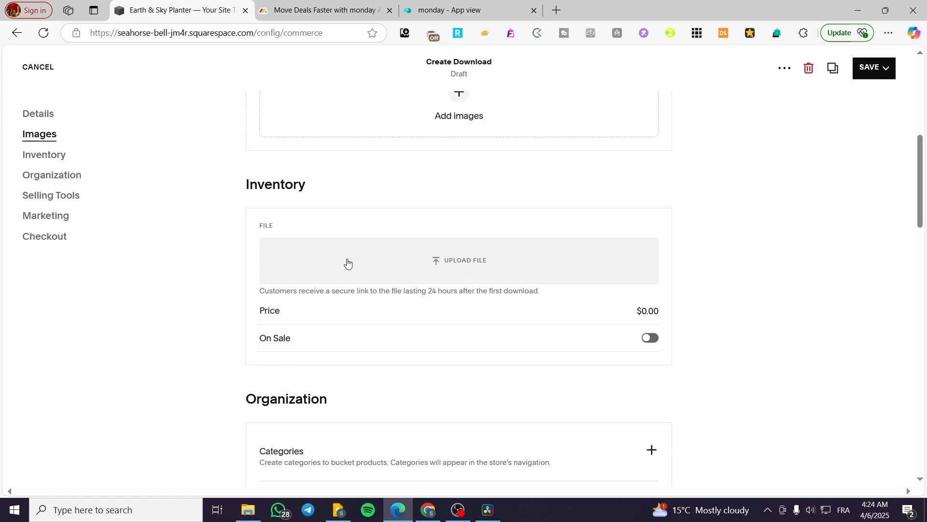
click(651, 316)
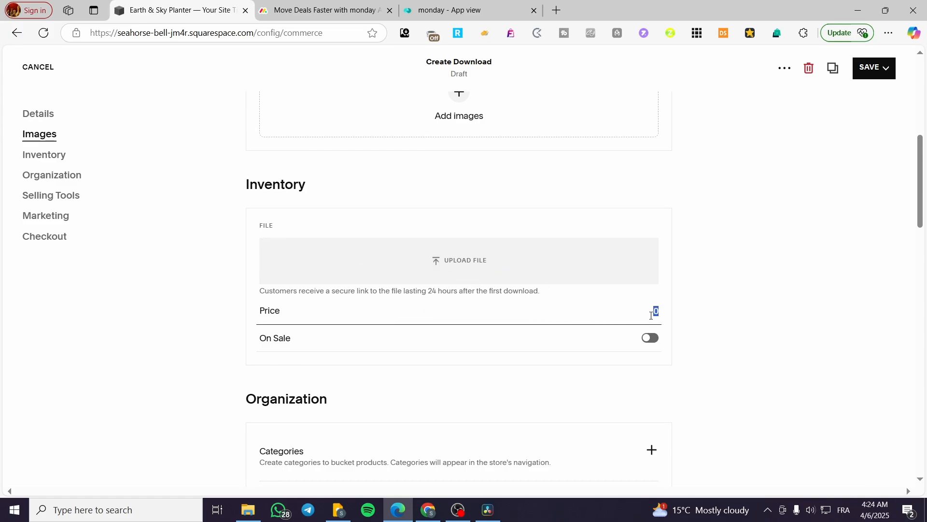
click(698, 309)
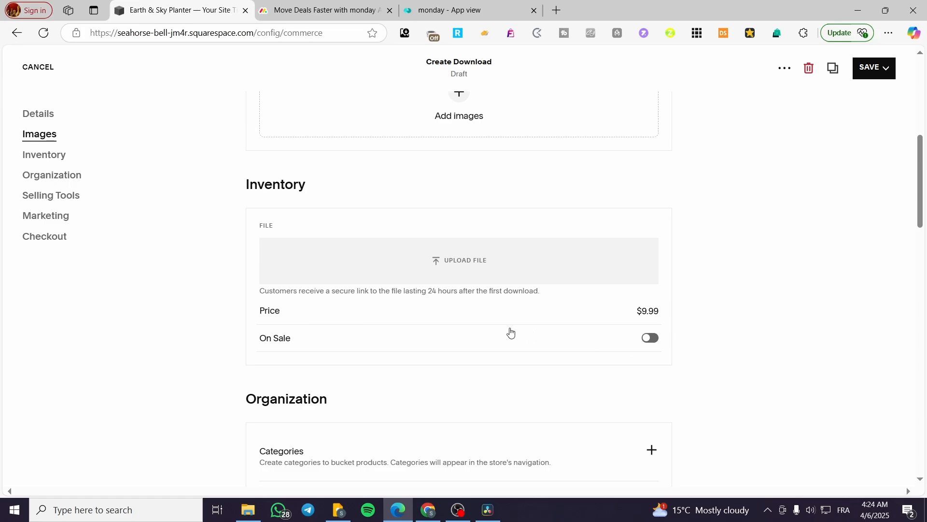
click(651, 338)
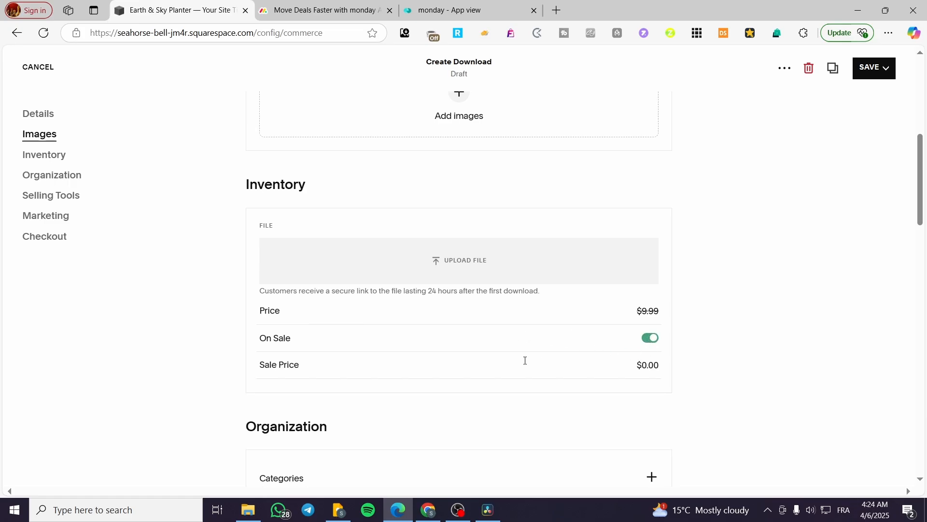
click(570, 370)
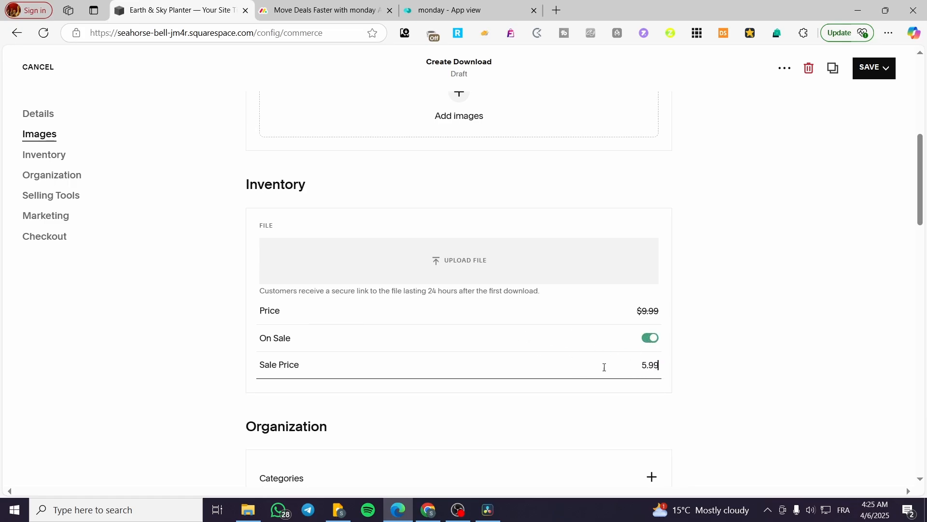
click(783, 338)
Create a "Pop" category and assign the download product to it
scroll(349, 298, down, 5)
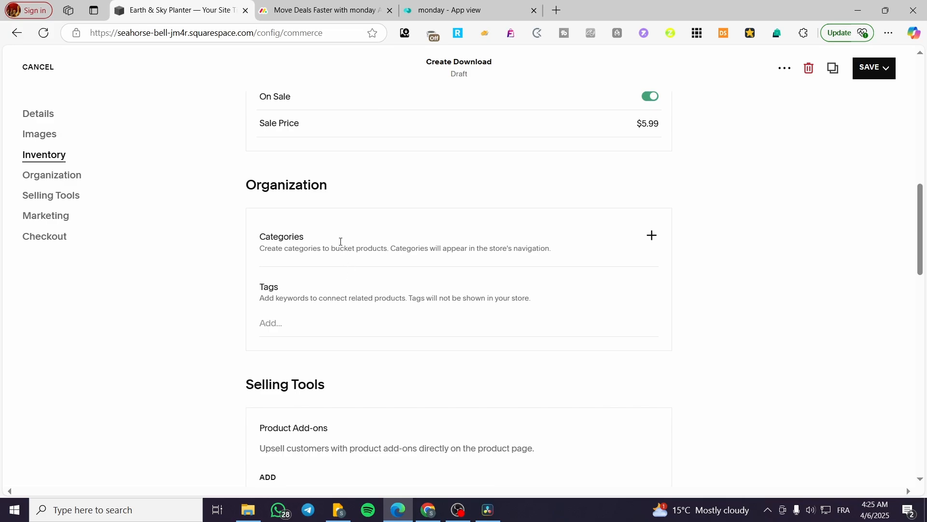
click(653, 235)
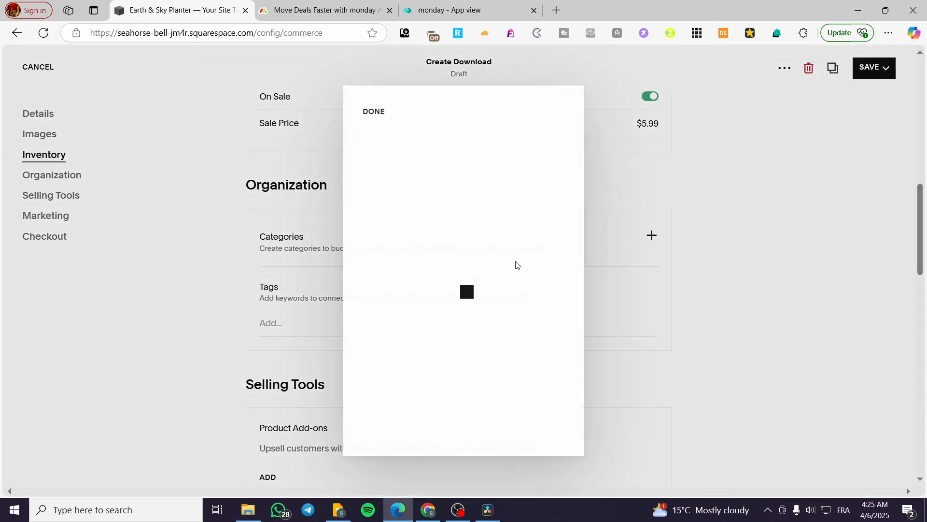
text(Pop)
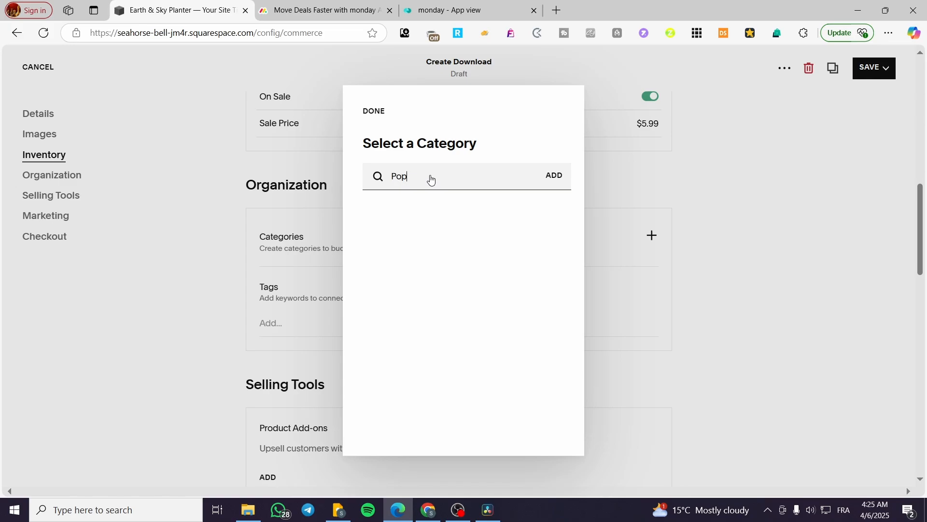
click(559, 176)
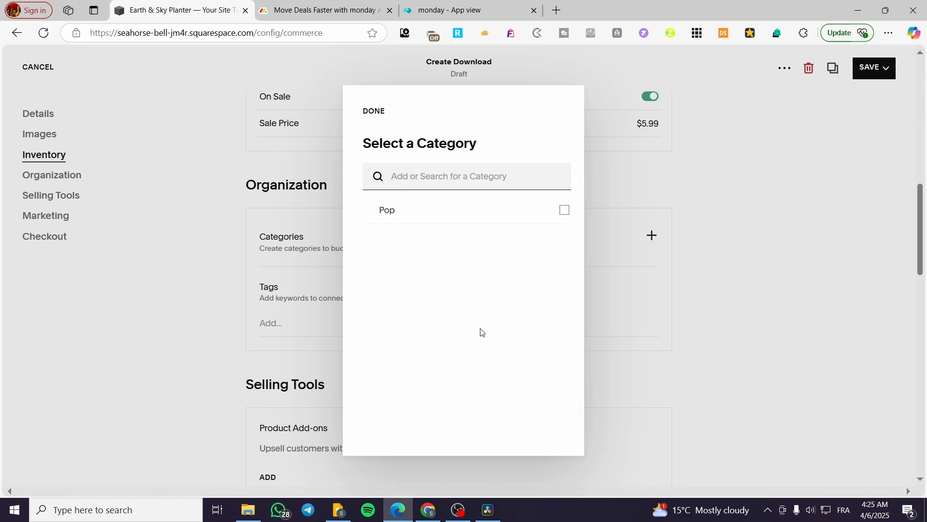
click(566, 209)
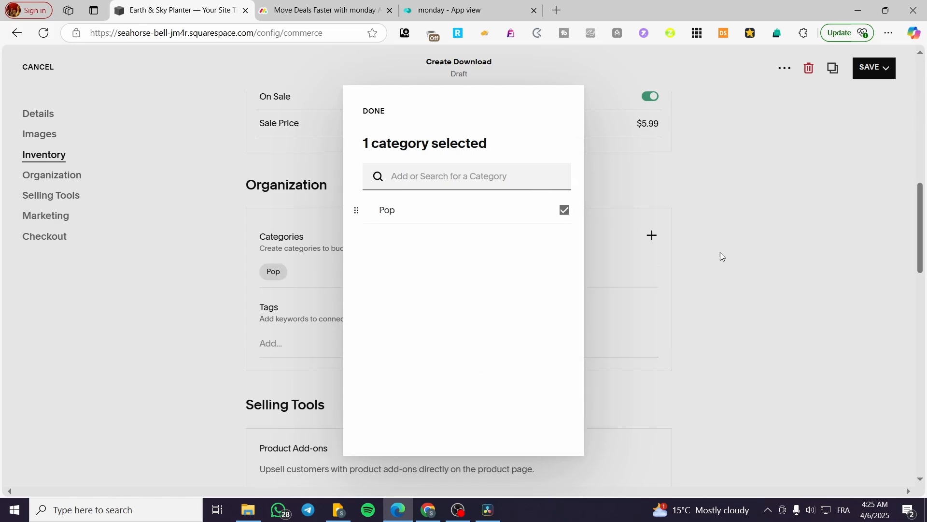
click(768, 298)
Add the tags "Pop Music" and "New Realase" to the download product
click(272, 342)
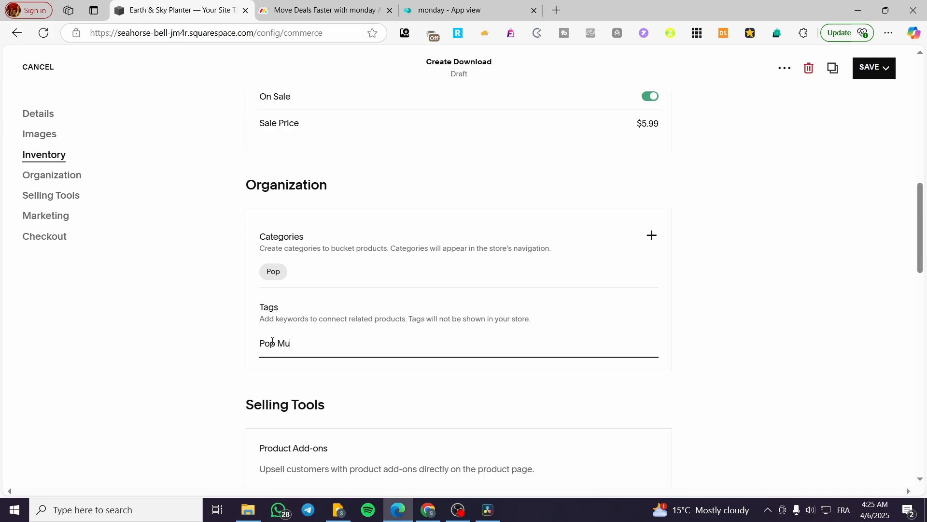
key(Return)
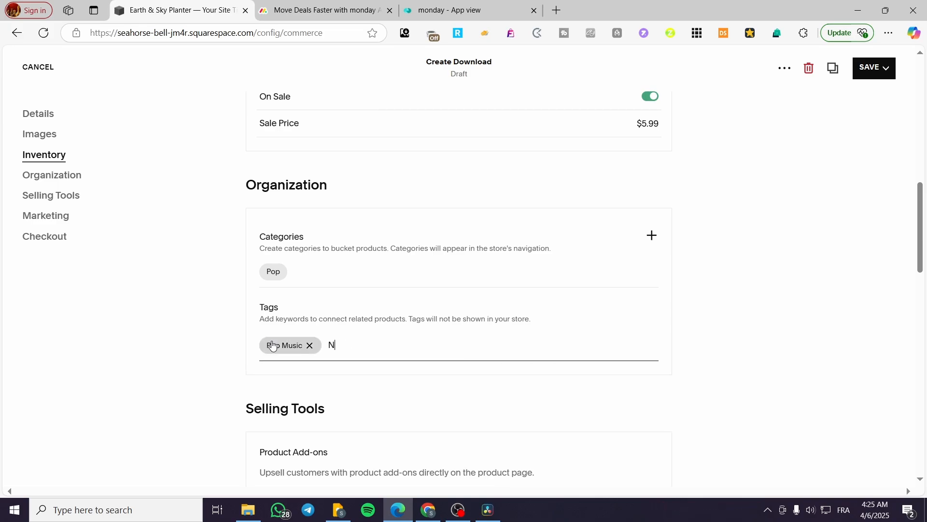
text(New Realase)
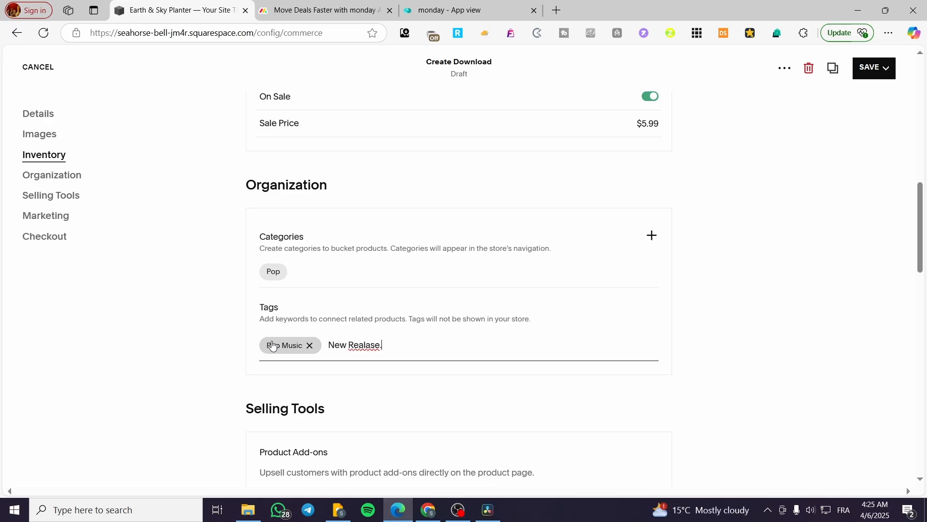
key(Return)
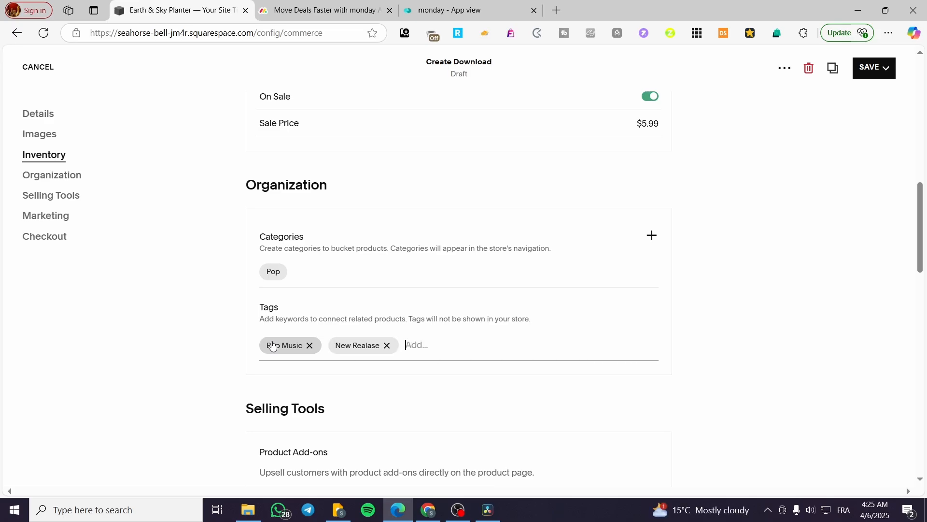
Mark the download as a featured product and look over the remaining product settings
scroll(456, 336, down, 5)
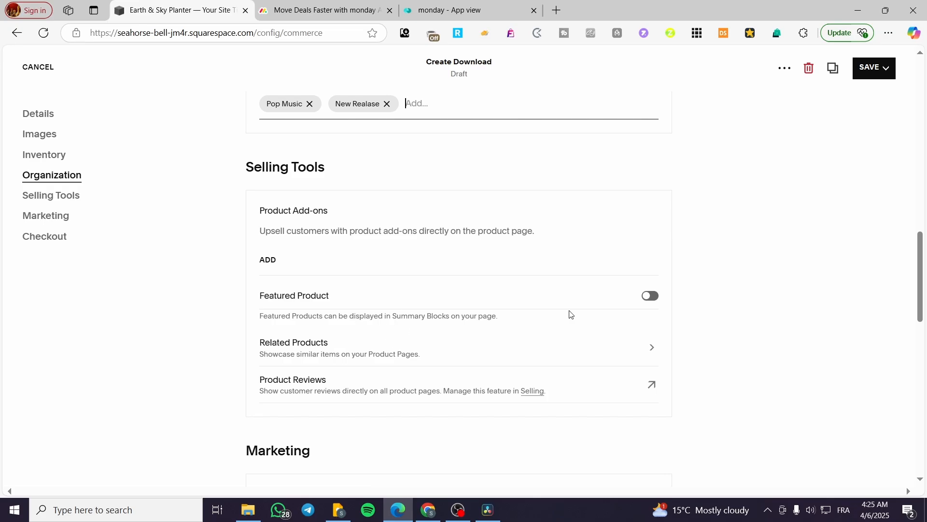
click(650, 296)
scroll(570, 314, down, 10)
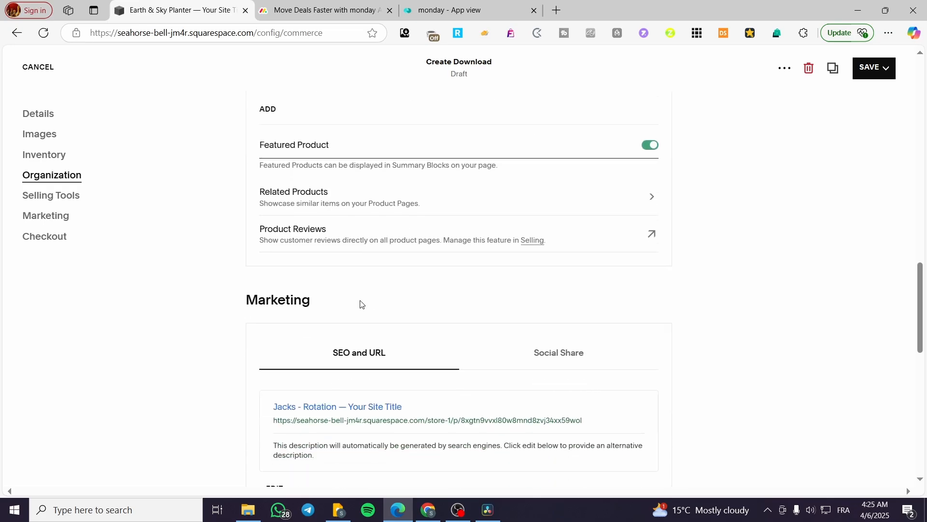
scroll(662, 272, up, 15)
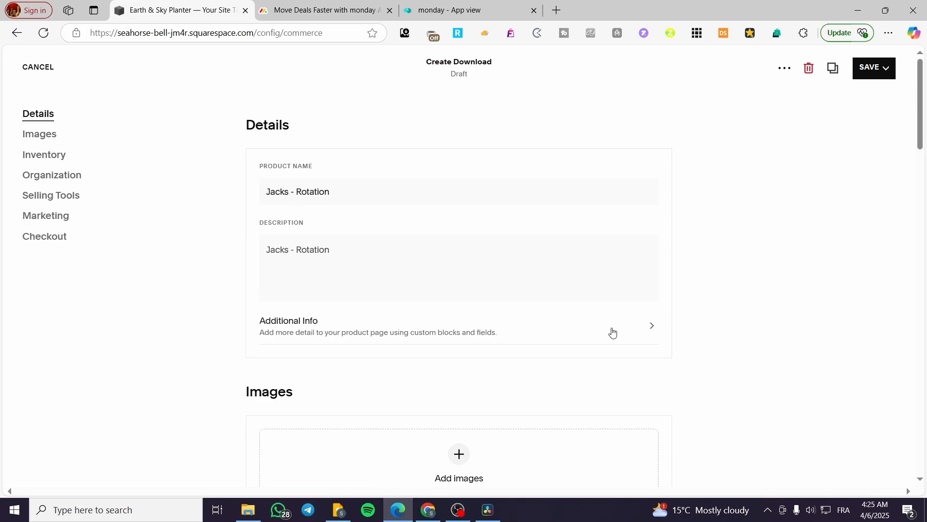
Look over the download product's details and try to save it
scroll(514, 338, down, 5)
scroll(230, 354, up, 5)
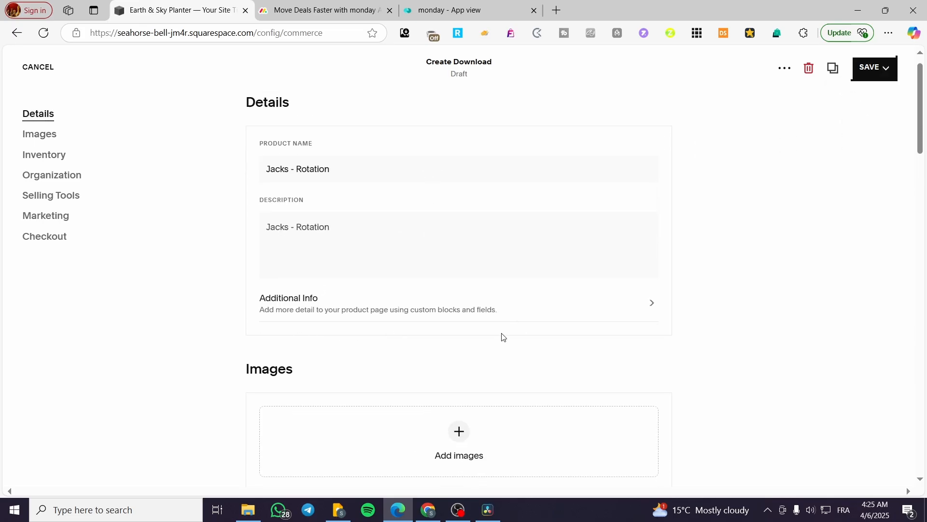
scroll(532, 333, down, 4)
click(871, 72)
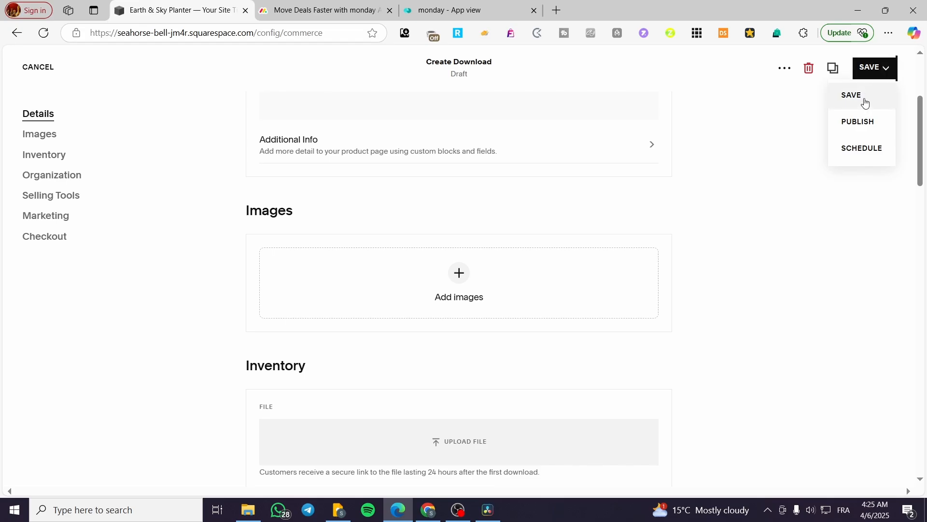
click(861, 97)
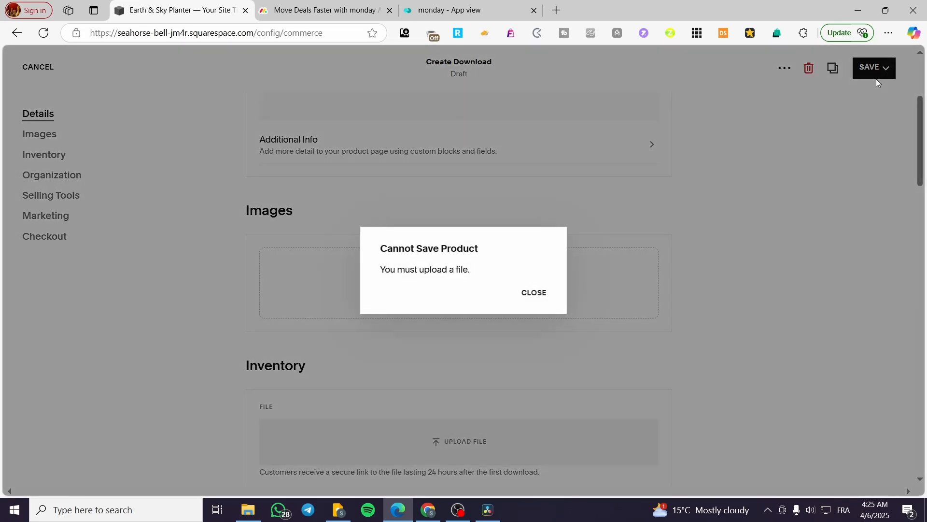
click(535, 293)
Check the file upload area in the download's inventory settings and retry saving the product
scroll(490, 237, down, 5)
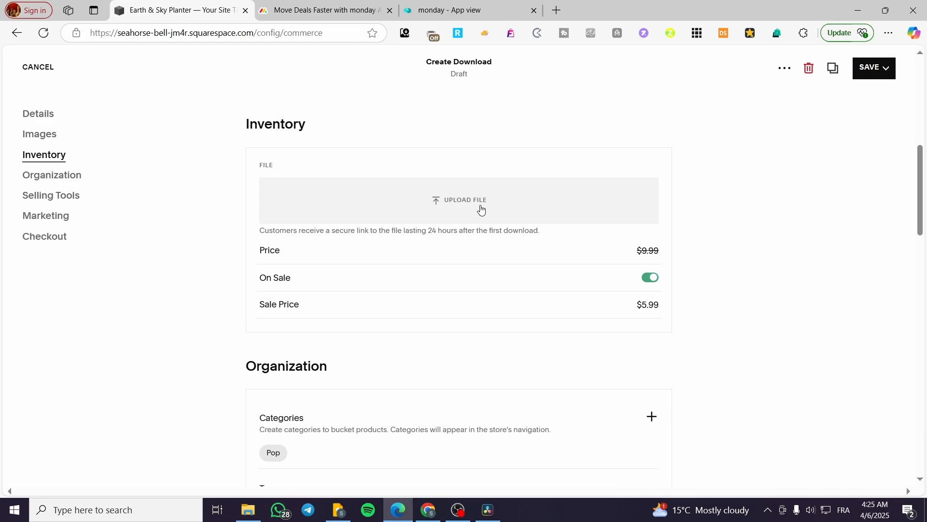
drag(481, 208, 695, 234)
click(719, 277)
mouse_move(870, 69)
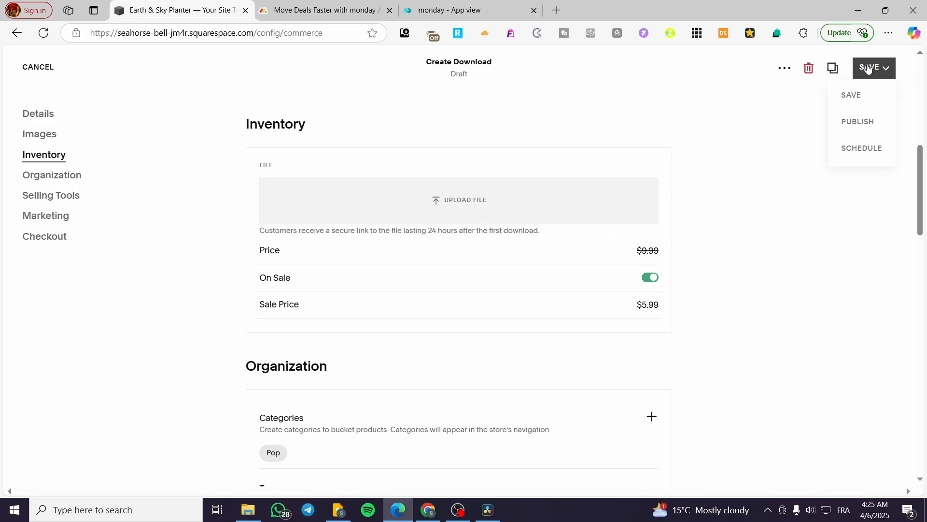
click(854, 97)
click(539, 296)
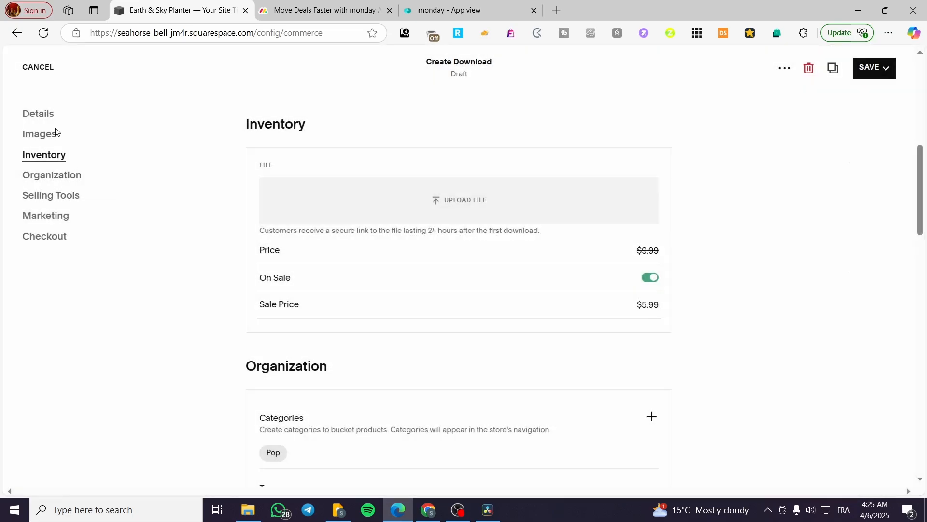
Leave the download editor without saving, and open the Home page for editing
click(30, 66)
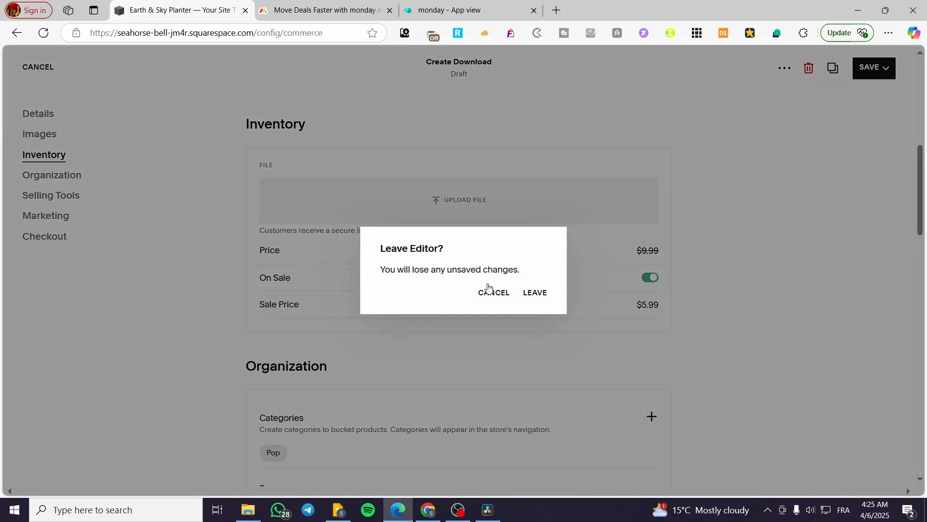
click(530, 294)
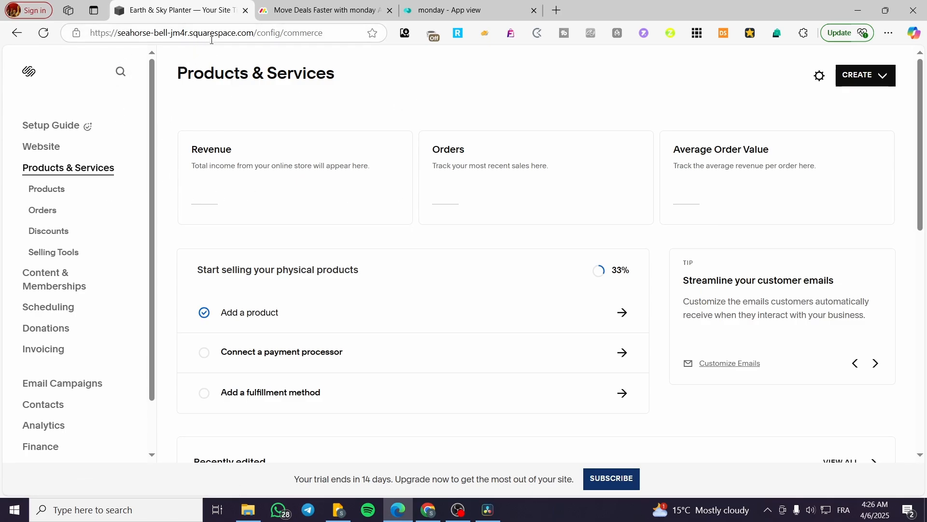
click(221, 34)
click(42, 146)
click(42, 170)
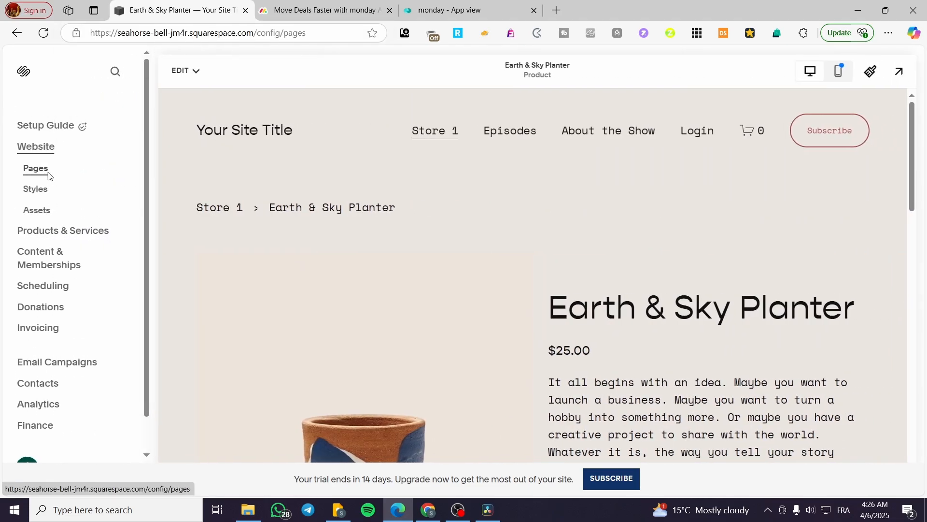
click(61, 308)
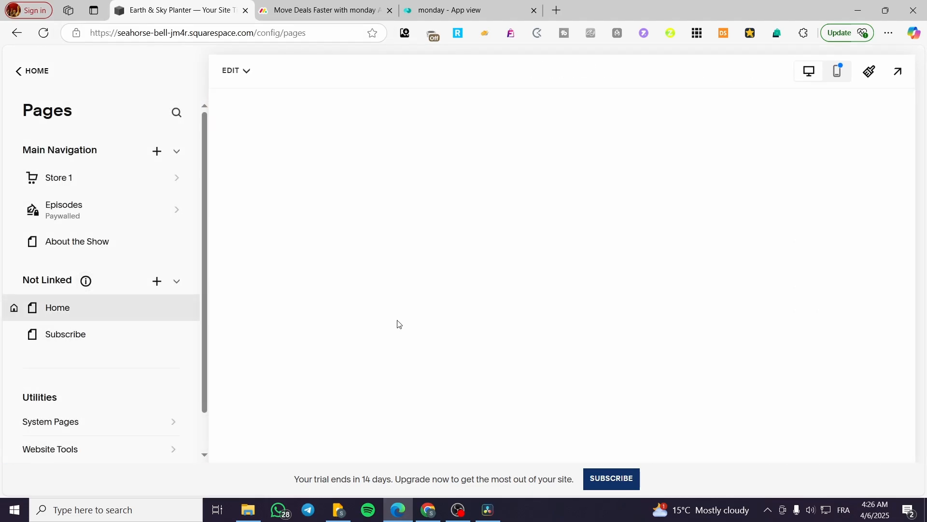
scroll(734, 249, down, 4)
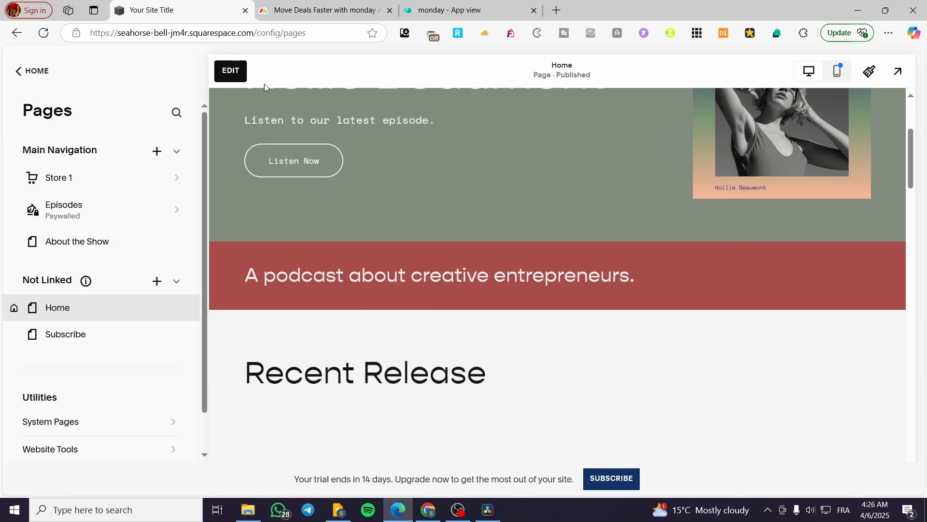
click(235, 74)
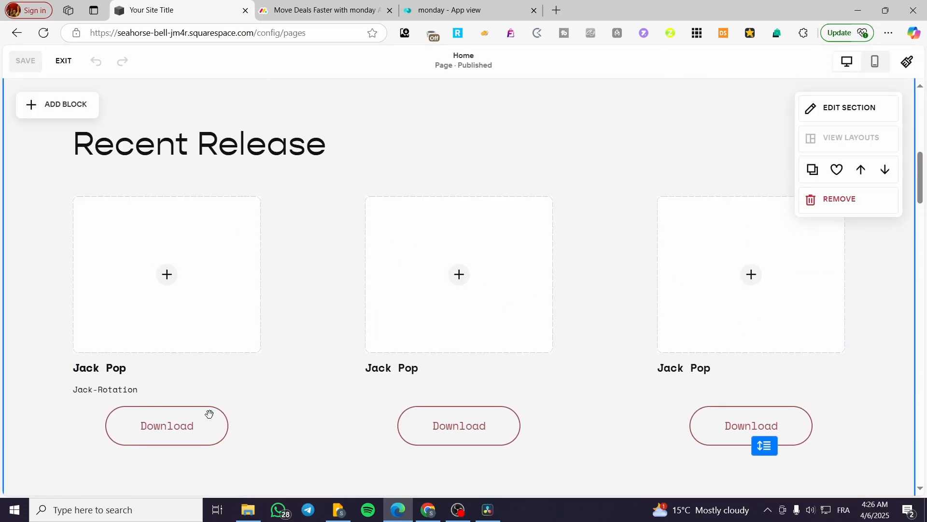
Link the first Download button in the Recent Release section to the Pop product category
click(176, 427)
double_click(177, 437)
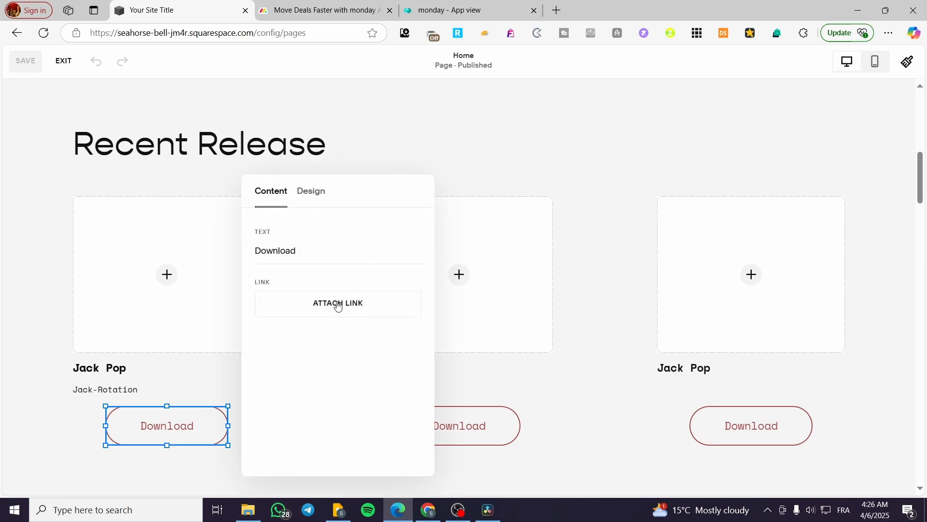
click(309, 301)
click(151, 303)
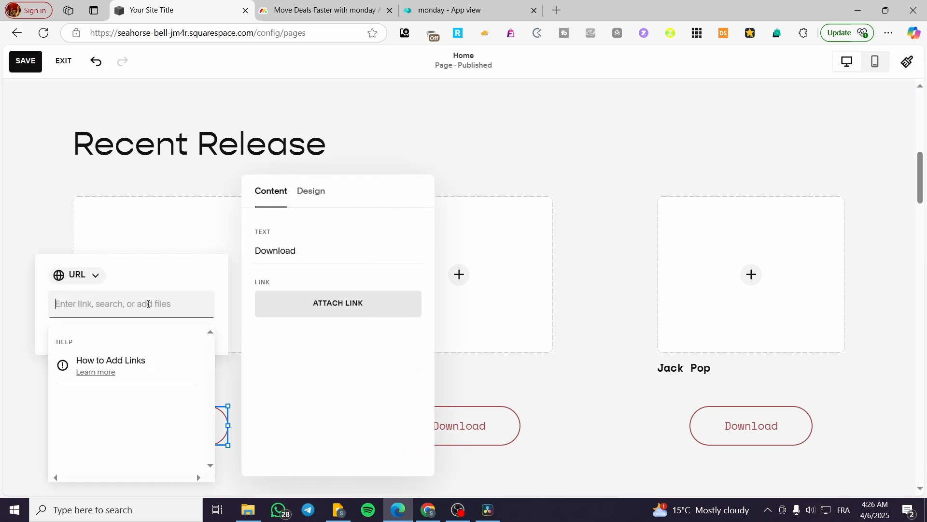
scroll(153, 376, down, 1)
scroll(152, 377, down, 5)
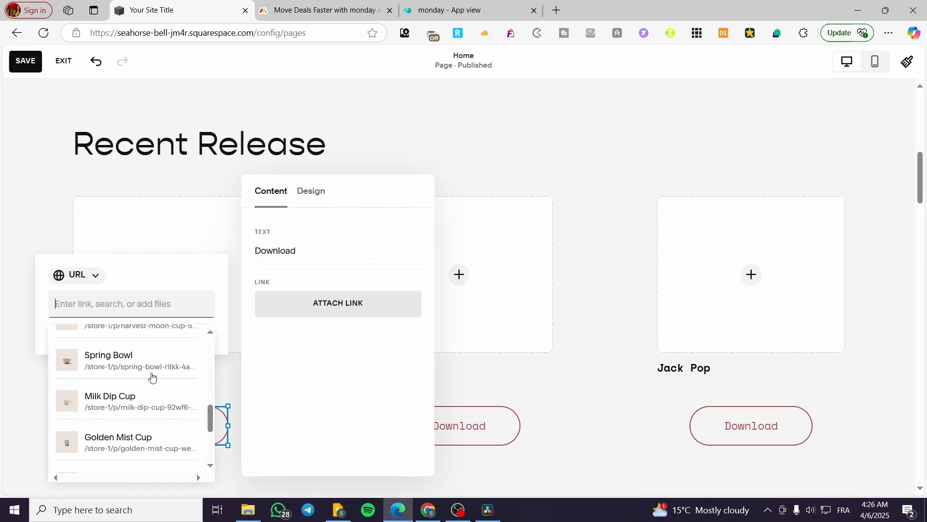
scroll(151, 378, up, 3)
scroll(121, 358, down, 2)
scroll(121, 362, up, 3)
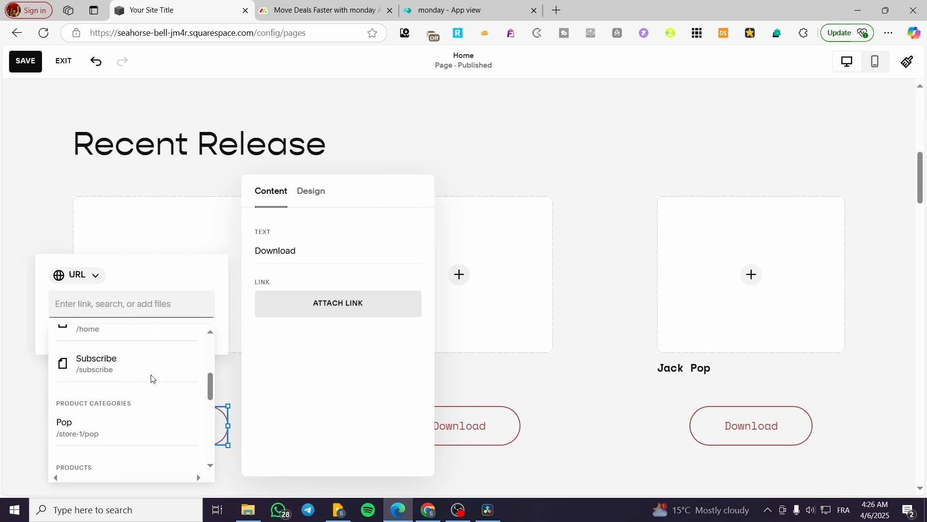
scroll(126, 382, down, 2)
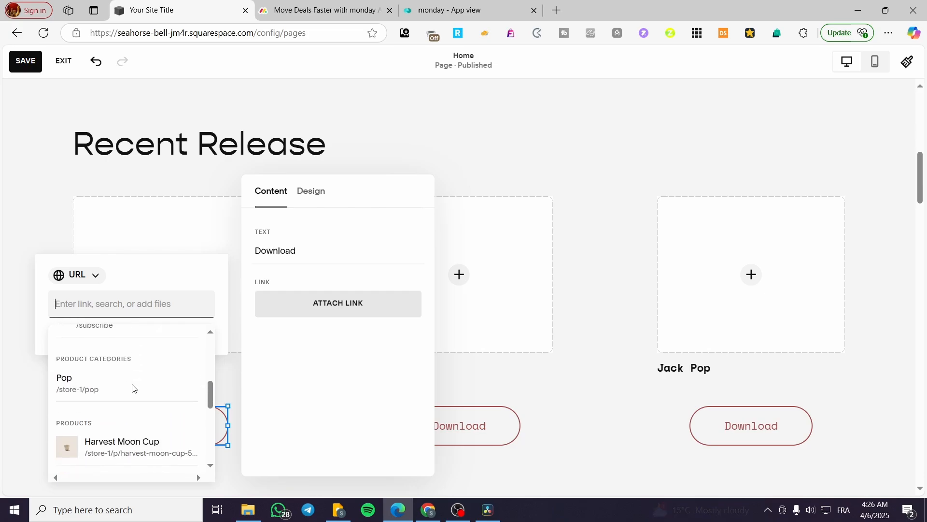
click(104, 385)
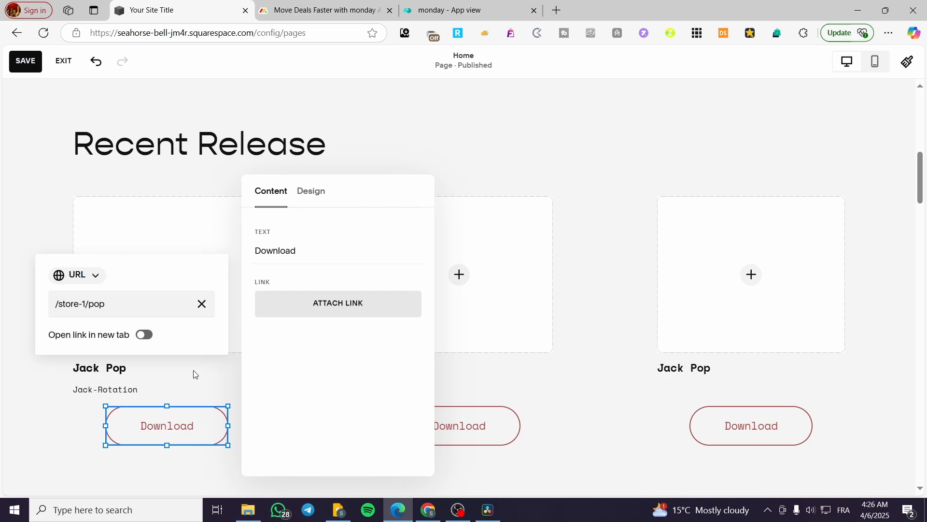
Replace the first Download button's link with the Feast Set product
click(201, 303)
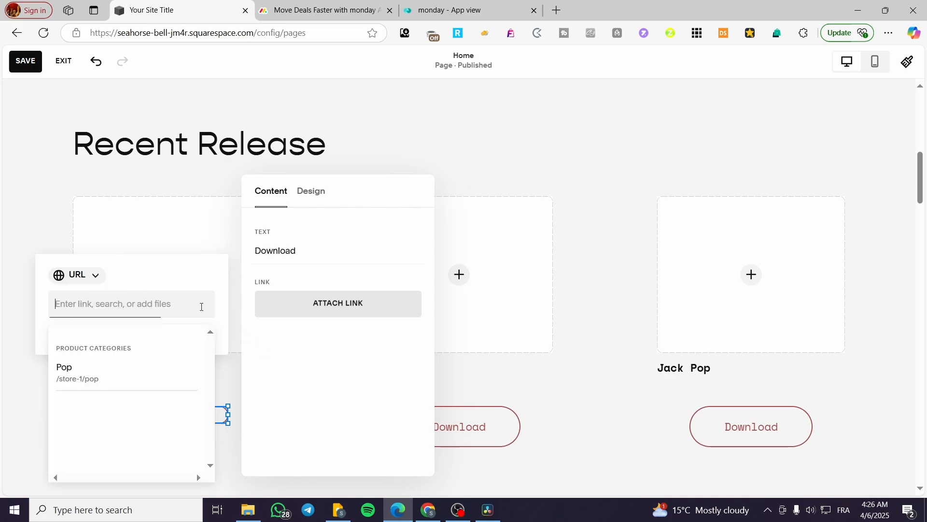
scroll(129, 382, down, 6)
scroll(137, 376, up, 2)
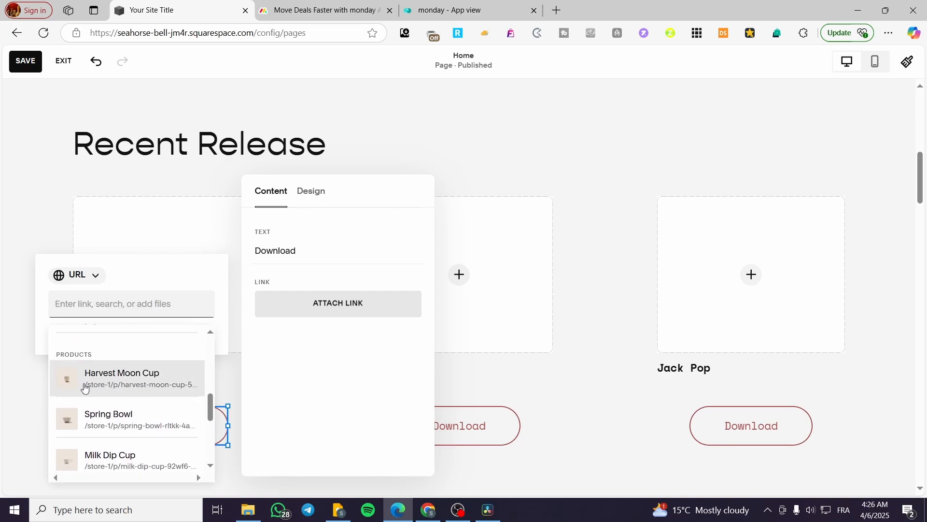
scroll(125, 381, down, 4)
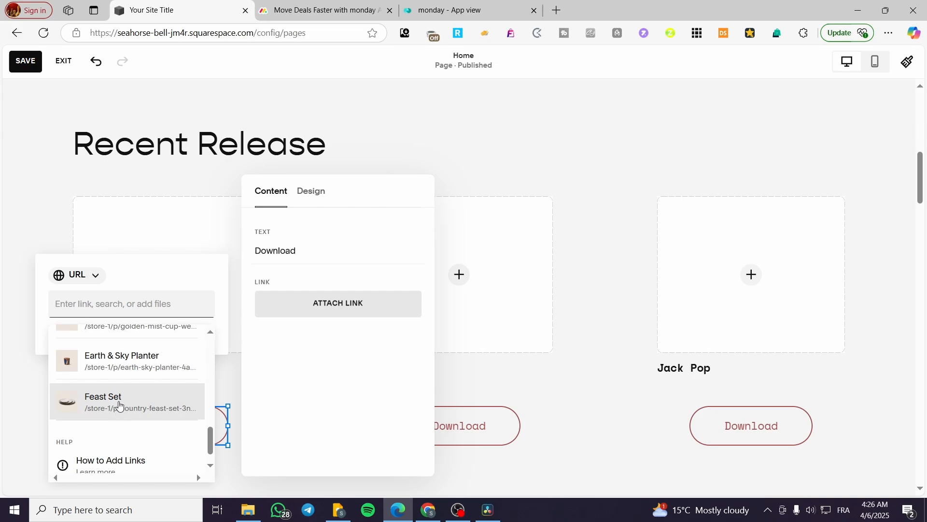
click(120, 405)
click(6, 437)
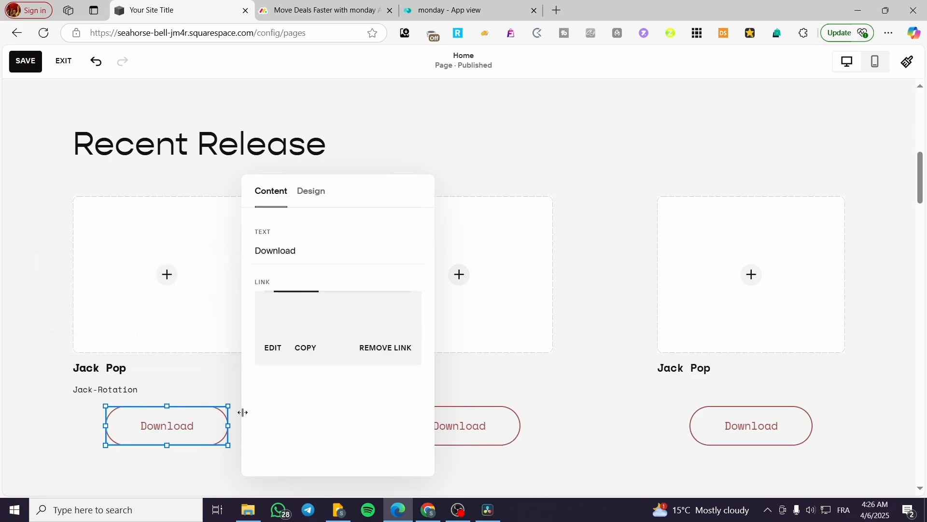
click(530, 157)
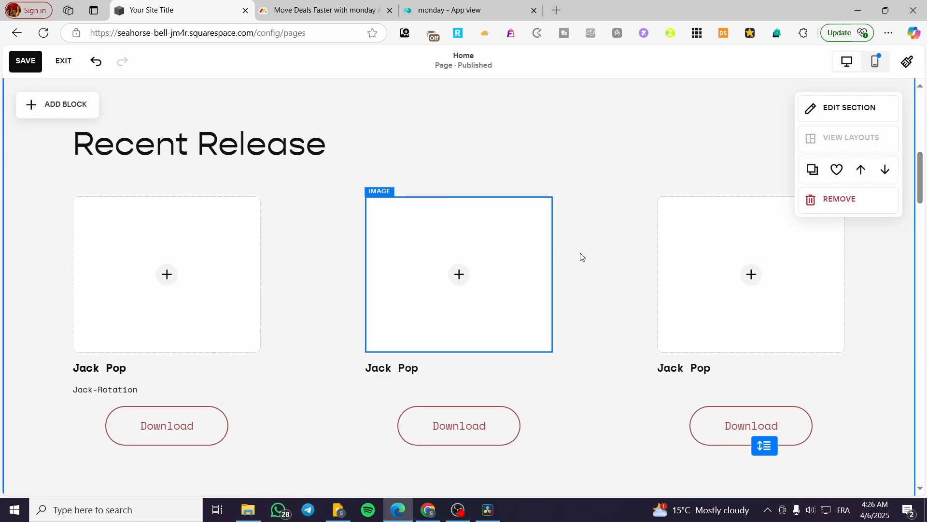
scroll(419, 397, up, 10)
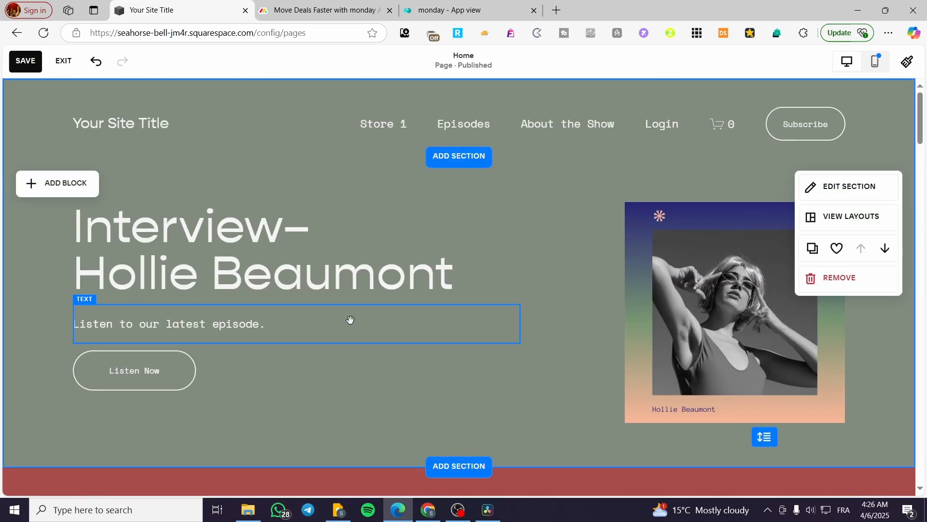